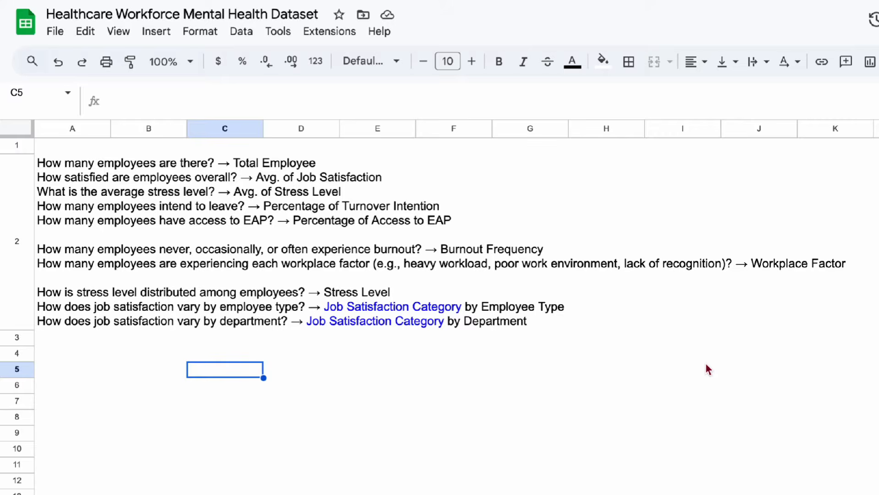
Review the first block of questions in cell A2, covering total employees, average job satisfaction, average stress level, turnover intention and access to EAP.
{"action": "left_click", "coordinate": [44, 172]}
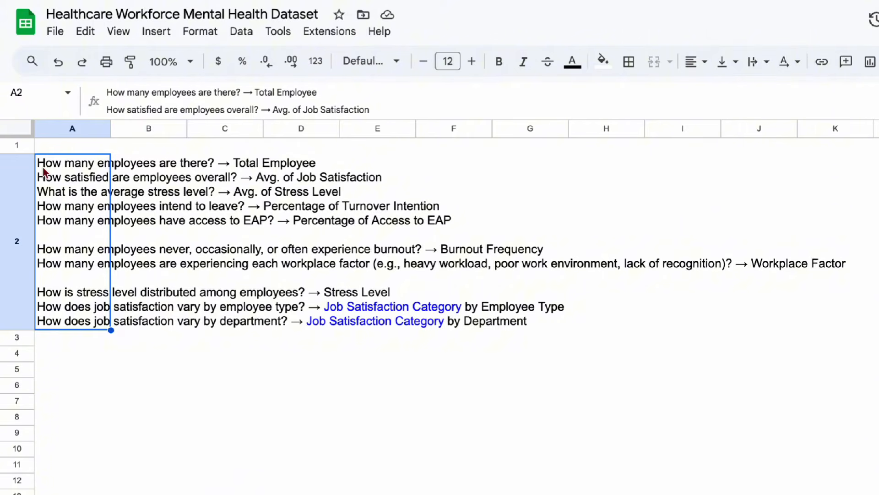
{"action": "double_click", "coordinate": [45, 172]}
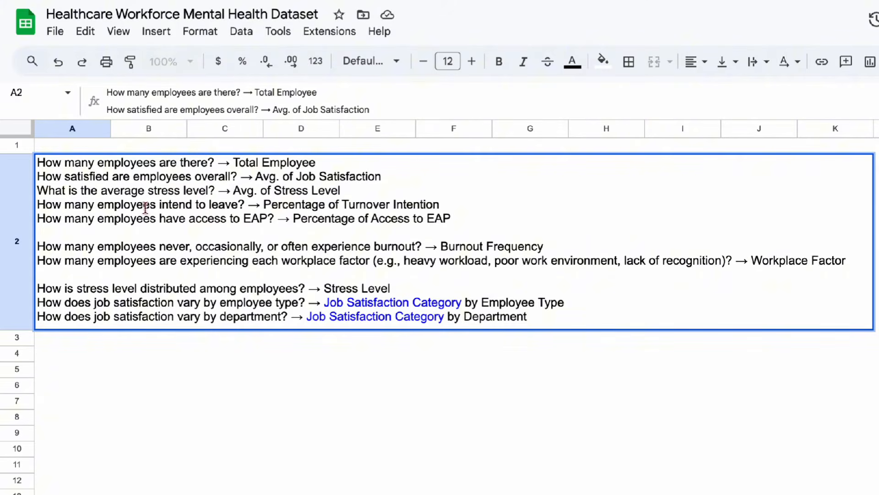
{"action": "left_click_drag", "start_coordinate": [156, 205], "coordinate": [45, 202]}
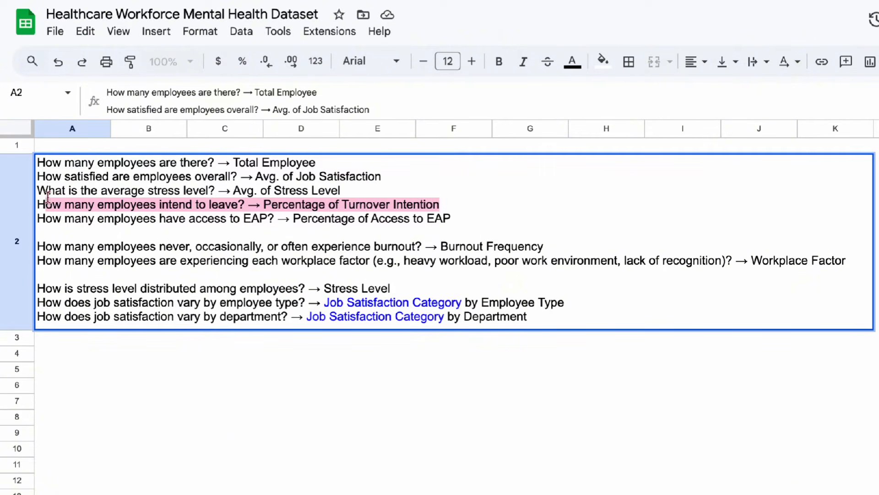
{"action": "double_click", "coordinate": [80, 218]}
{"action": "left_click_drag", "start_coordinate": [125, 219], "coordinate": [296, 216]}
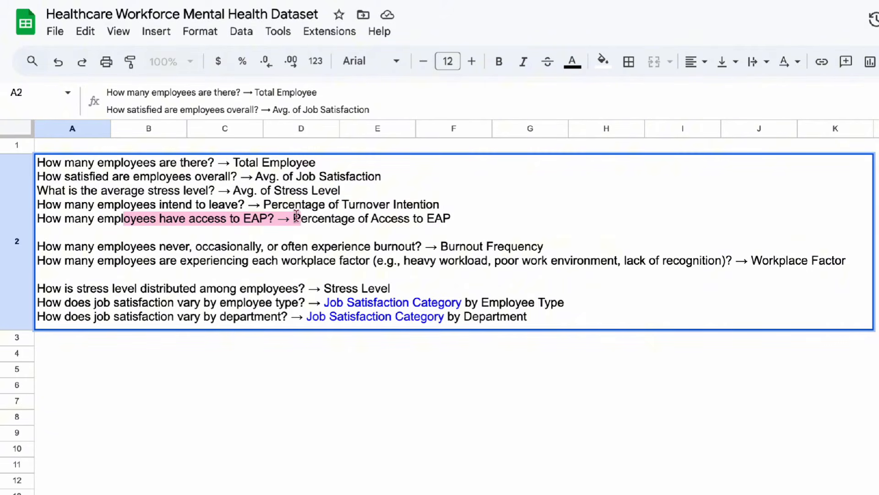
{"action": "left_click_drag", "start_coordinate": [297, 216], "coordinate": [306, 218]}
{"action": "left_click", "coordinate": [307, 218]}
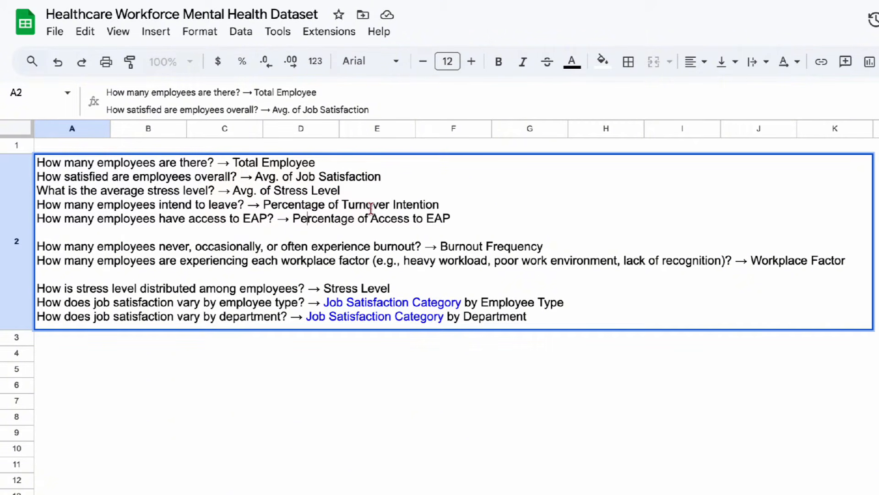
{"action": "left_click_drag", "start_coordinate": [473, 218], "coordinate": [10, 148]}
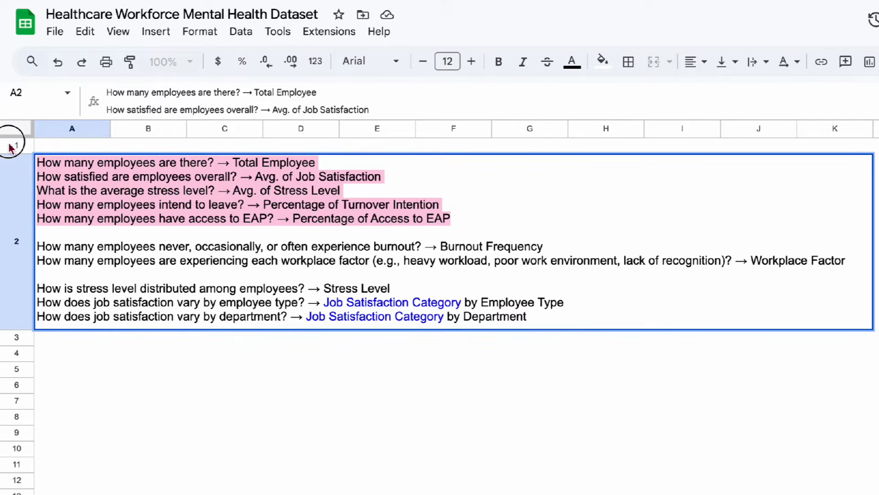
Review the remaining questions in cell A2 on burnout frequency, workplace factor, stress level distribution, and job satisfaction by employee type and department.
{"action": "triple_click", "coordinate": [91, 247]}
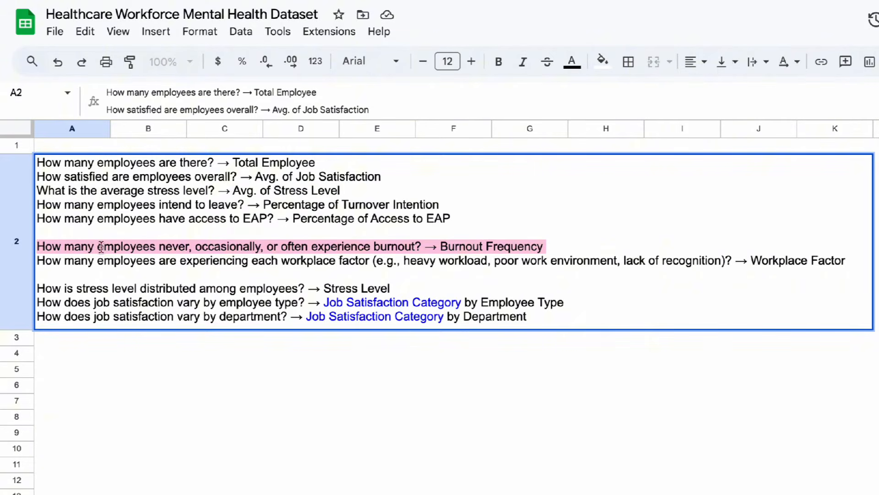
{"action": "left_click", "coordinate": [115, 246]}
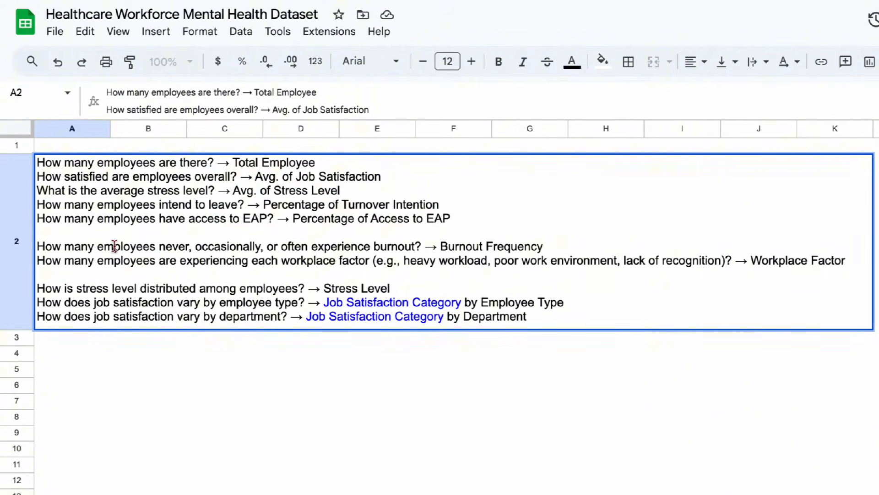
{"action": "double_click", "coordinate": [180, 261]}
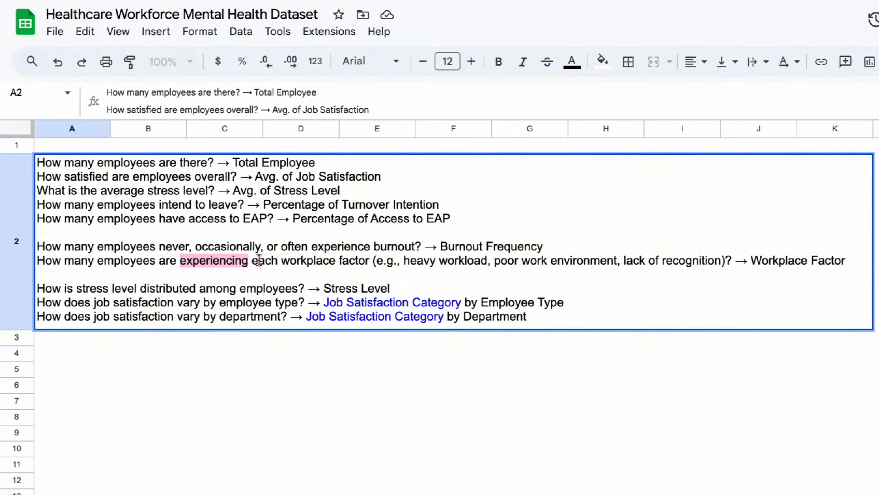
{"action": "left_click", "coordinate": [285, 261]}
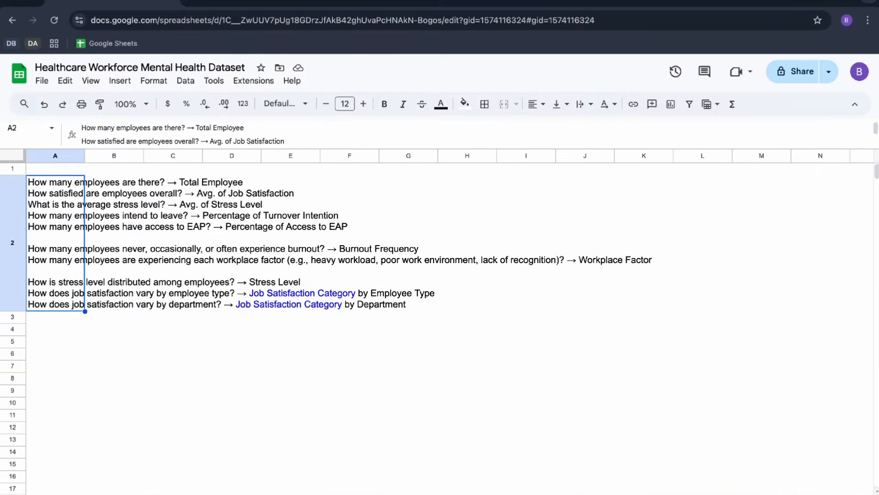
{"action": "left_click", "coordinate": [125, 289]}
{"action": "double_click", "coordinate": [54, 289]}
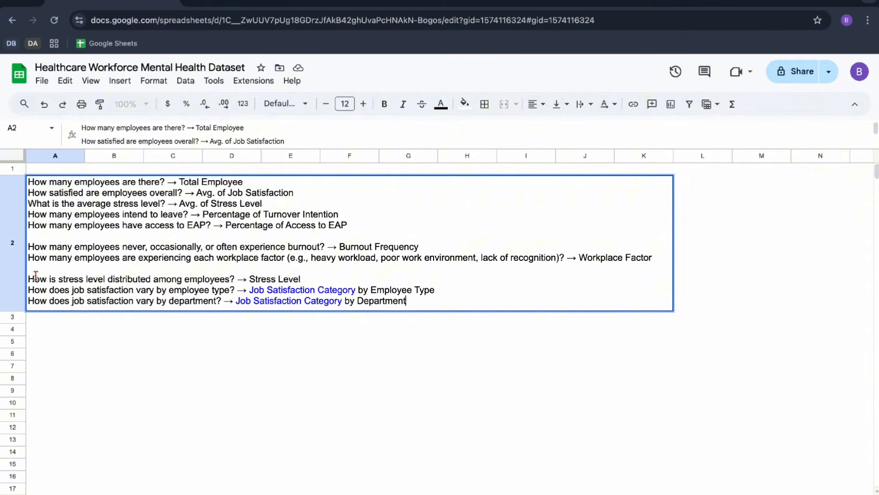
{"action": "left_click_drag", "start_coordinate": [28, 278], "coordinate": [237, 281]}
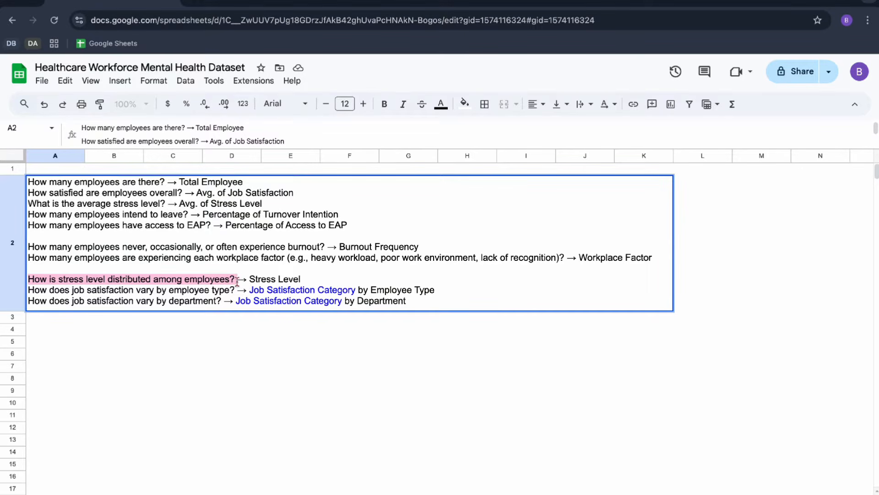
{"action": "left_click", "coordinate": [89, 277]}
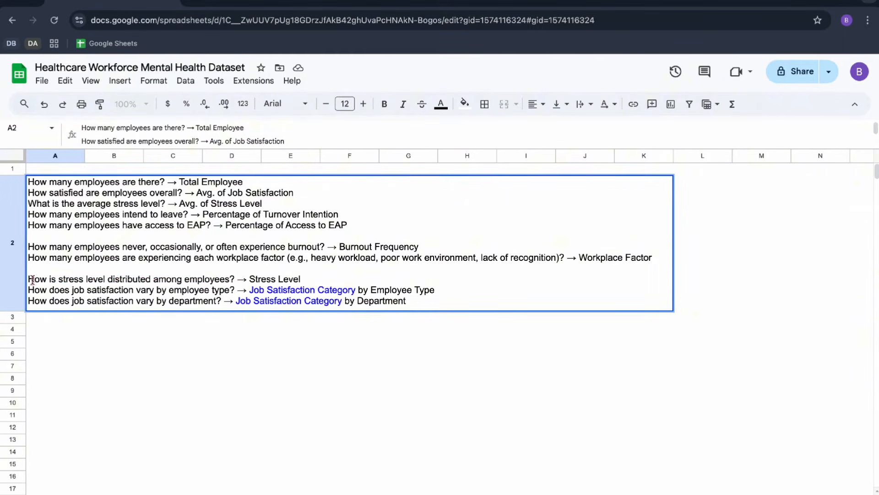
{"action": "left_click_drag", "start_coordinate": [29, 280], "coordinate": [266, 279]}
{"action": "left_click_drag", "start_coordinate": [107, 291], "coordinate": [213, 300]}
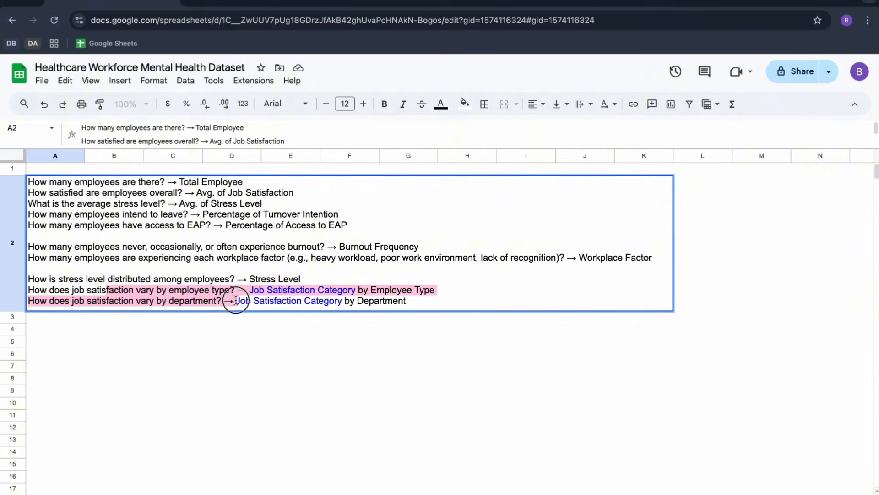
{"action": "left_click_drag", "start_coordinate": [106, 290], "coordinate": [346, 297]}
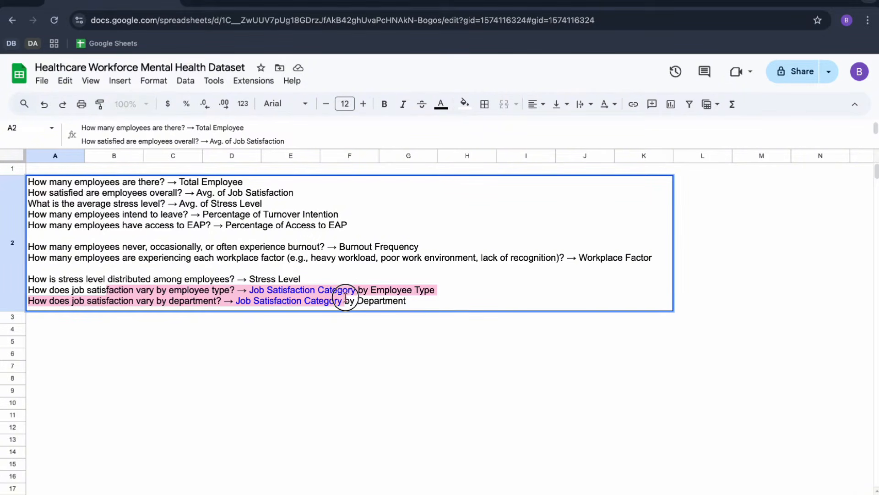
{"action": "left_click", "coordinate": [345, 300]}
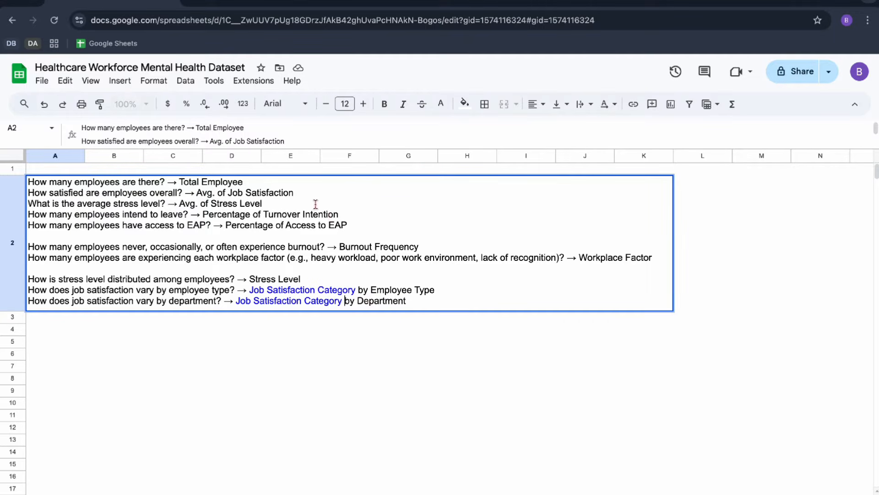
Compare the Avg. of Job Satisfaction metric with the Job Satisfaction Category field named in the employee type and department questions.
{"action": "left_click_drag", "start_coordinate": [294, 192], "coordinate": [197, 191]}
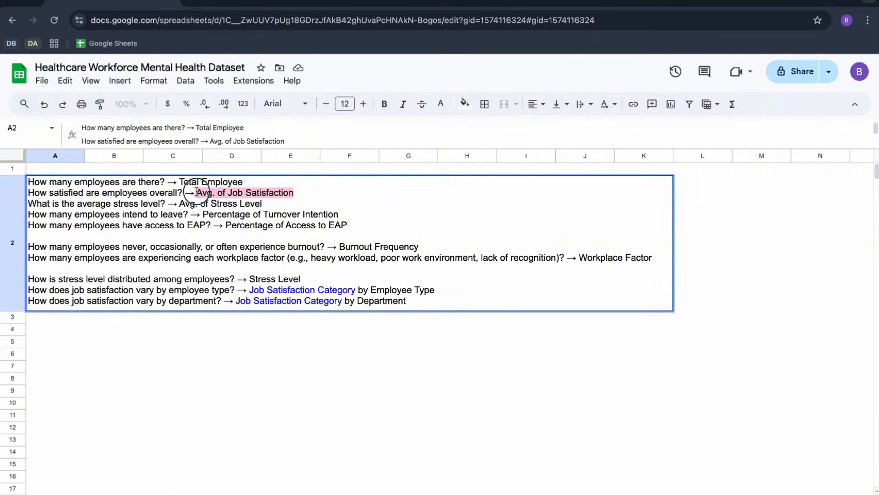
{"action": "mouse_move", "coordinate": [414, 301]}
{"action": "left_mouse_down"}
{"action": "mouse_move", "coordinate": [44, 280]}
{"action": "mouse_move", "coordinate": [254, 298]}
{"action": "mouse_move", "coordinate": [236, 286]}
{"action": "mouse_move", "coordinate": [353, 292]}
{"action": "left_mouse_up"}
{"action": "left_click", "coordinate": [258, 290]}
{"action": "left_click", "coordinate": [353, 292]}
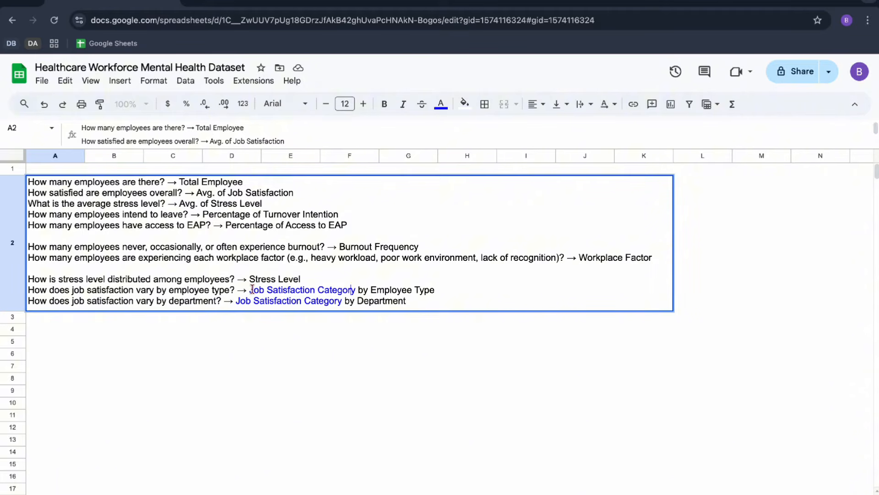
{"action": "left_click_drag", "start_coordinate": [251, 290], "coordinate": [354, 286]}
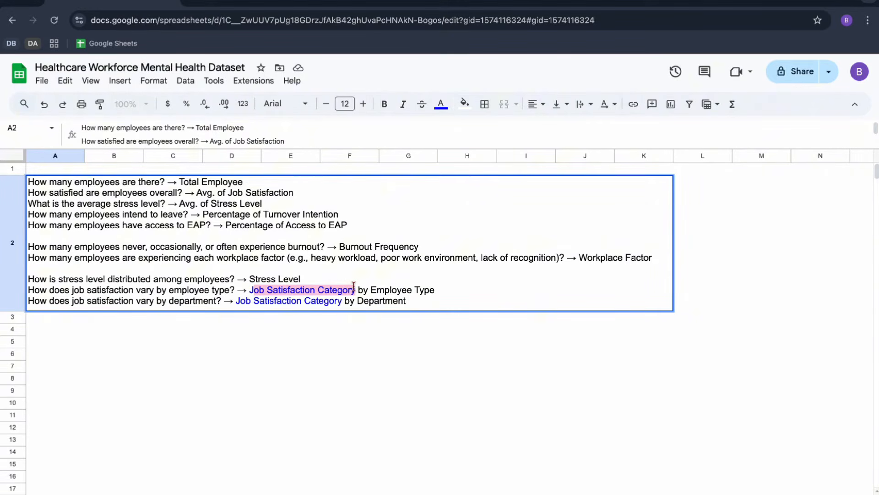
{"action": "double_click", "coordinate": [268, 290]}
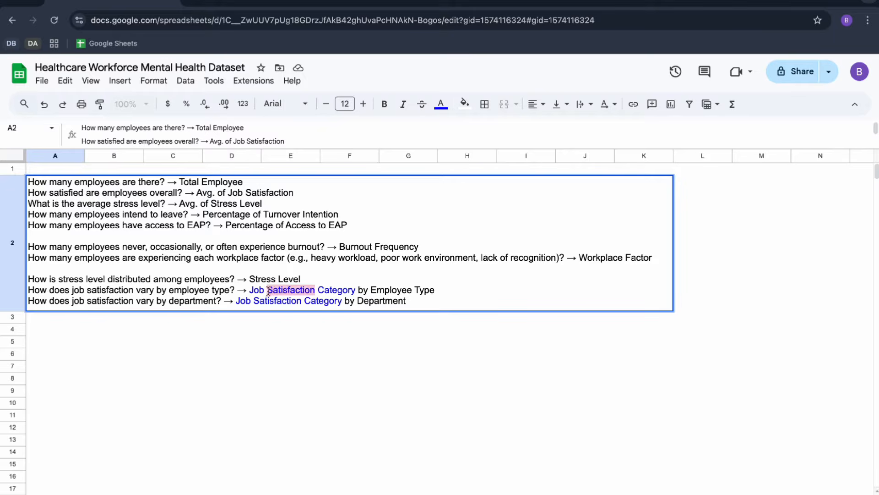
{"action": "left_click_drag", "start_coordinate": [250, 290], "coordinate": [353, 293]}
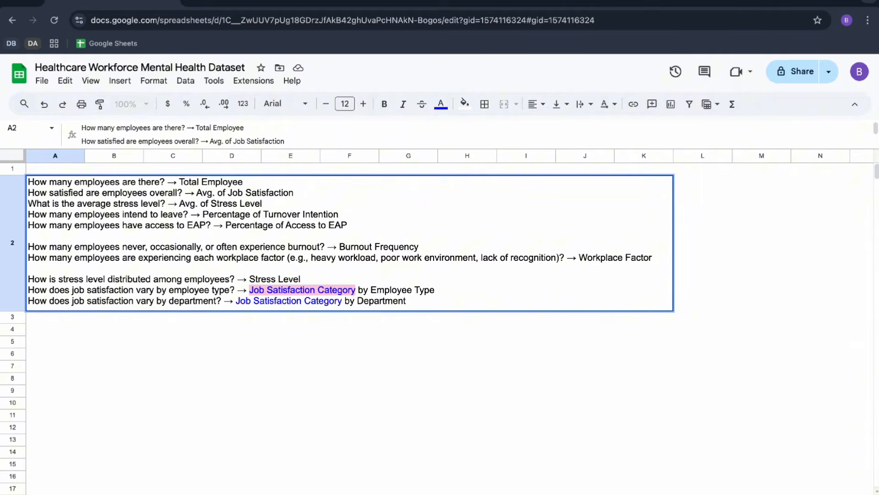
Add the header Job Satisfaction Category in K1 of the employee data sheet and turn on filters for the table.
{"action": "left_click", "coordinate": [110, 493]}
{"action": "left_click", "coordinate": [769, 166]}
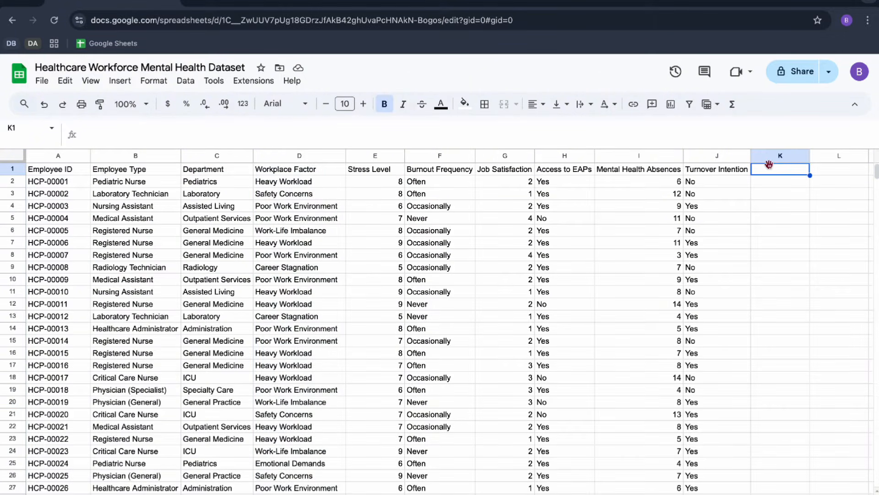
{"action": "type", "text": "Job Satisfa"}
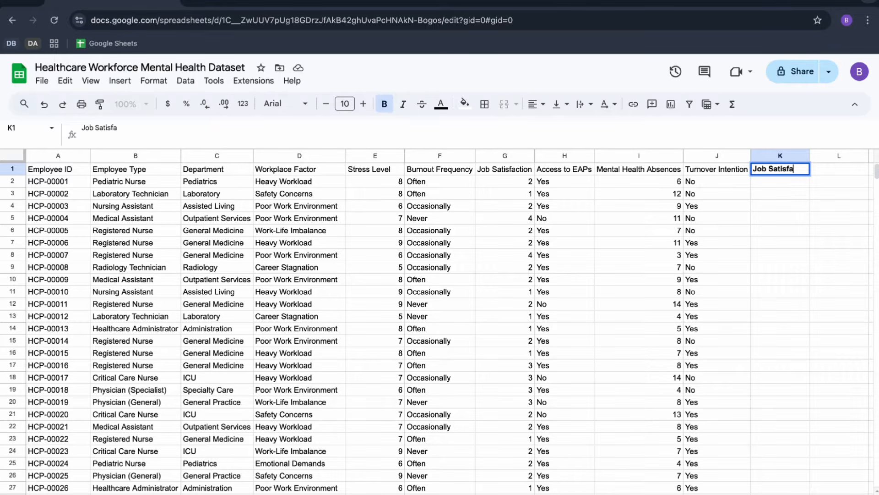
{"action": "type", "text": "ction Category"}
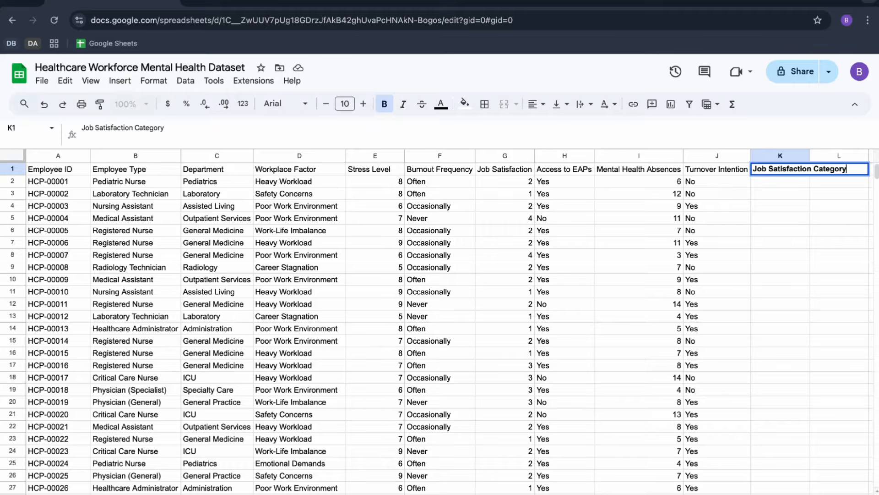
{"action": "left_click", "coordinate": [689, 104]}
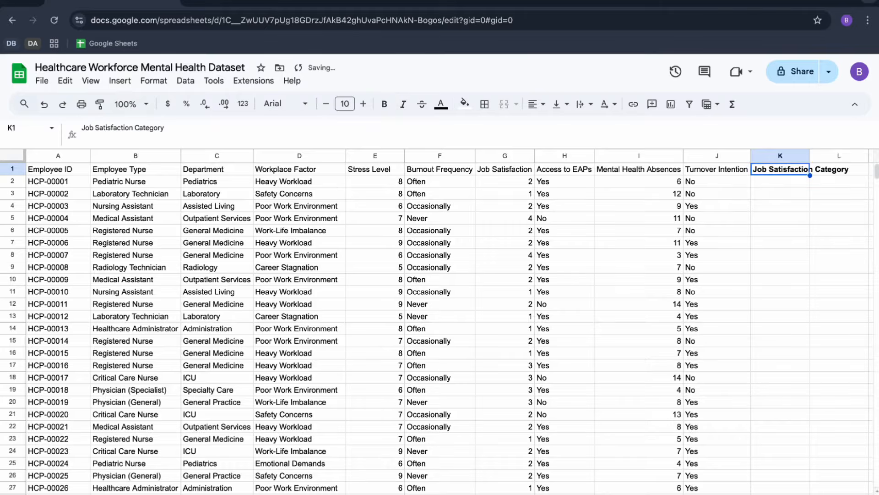
{"action": "left_click", "coordinate": [446, 210]}
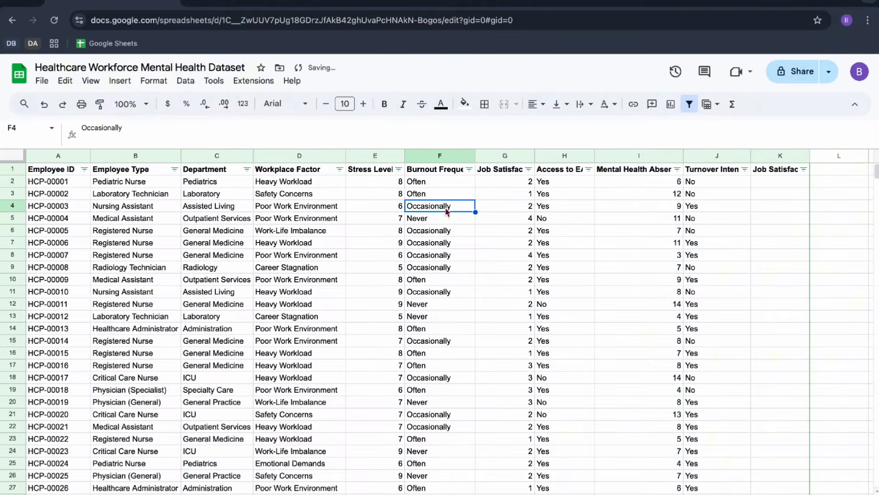
Examine the distinct values in the Job Satisfaction column's filter list, leaving the filter unapplied.
{"action": "left_click", "coordinate": [528, 170]}
{"action": "scroll", "coordinate": [451, 392], "scroll_direction": "down", "scroll_amount": 2}
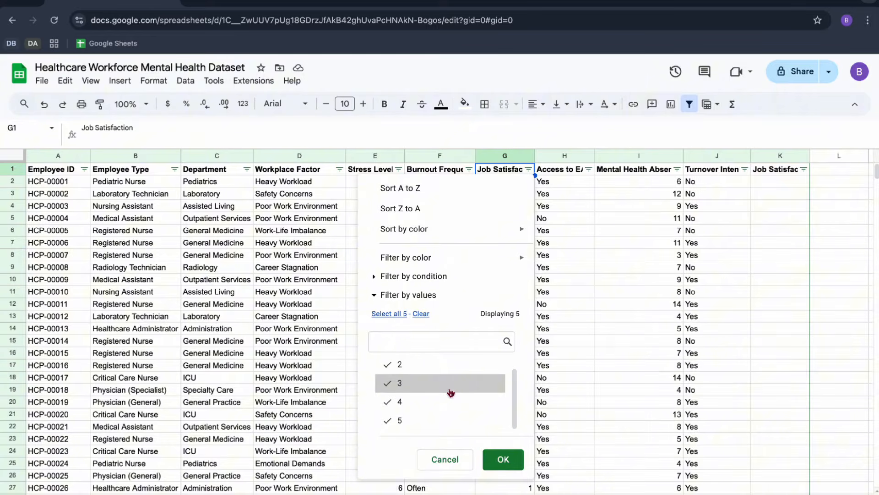
{"action": "left_click", "coordinate": [445, 459]}
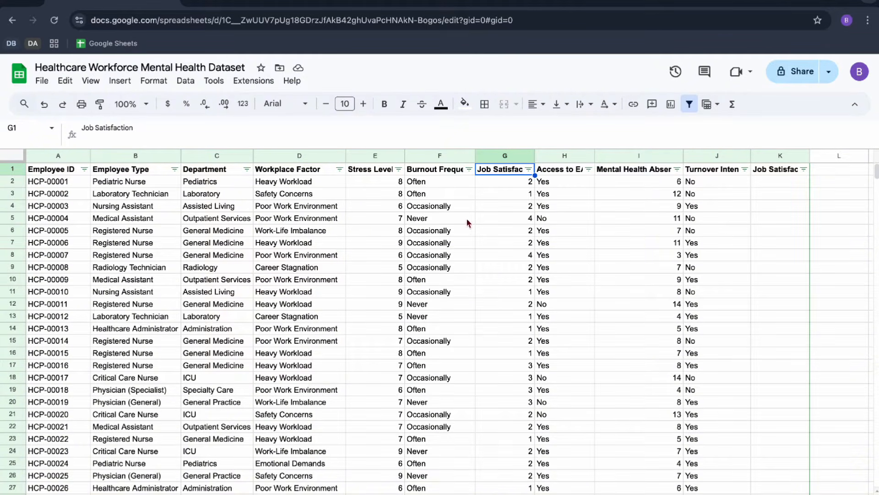
{"action": "left_click", "coordinate": [529, 169]}
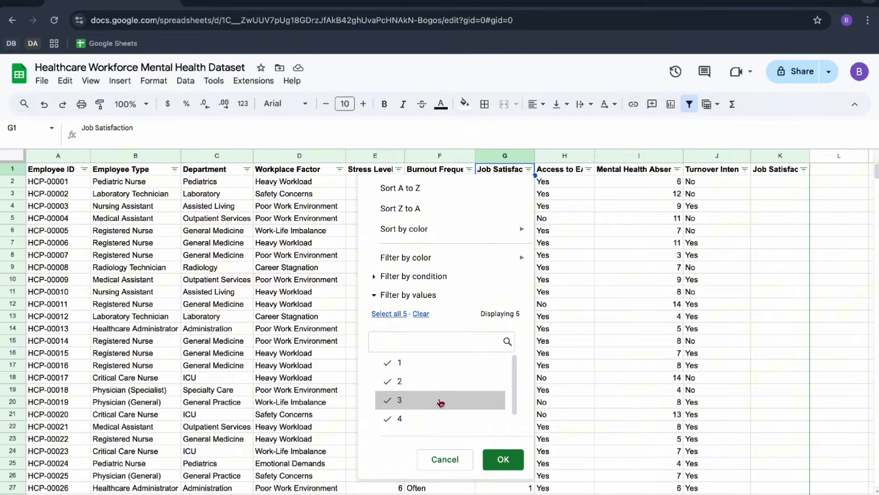
{"action": "scroll", "coordinate": [442, 402], "scroll_direction": "down", "scroll_amount": 1}
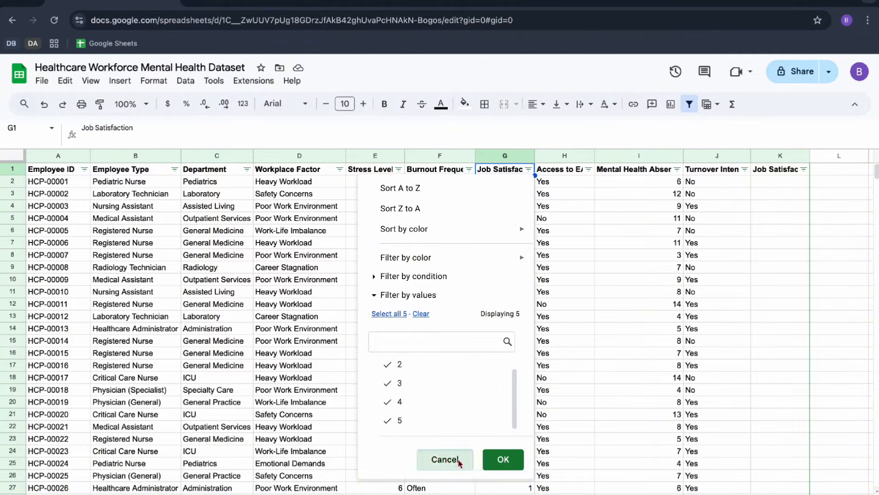
{"action": "left_click", "coordinate": [444, 459]}
Start an IF formula in K2 that returns "Low" when the job satisfaction score in G2 is <=2.
{"action": "left_click", "coordinate": [779, 181]}
{"action": "type", "text": "=IF("}
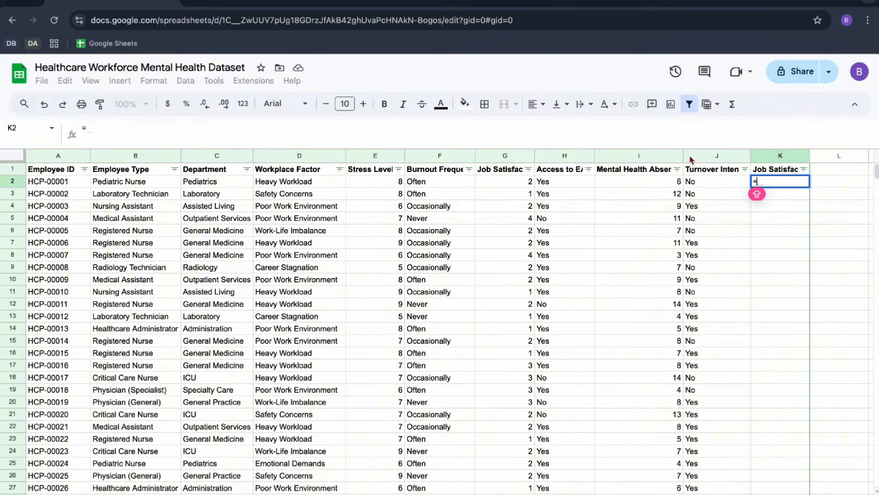
{"action": "left_click", "coordinate": [512, 183]}
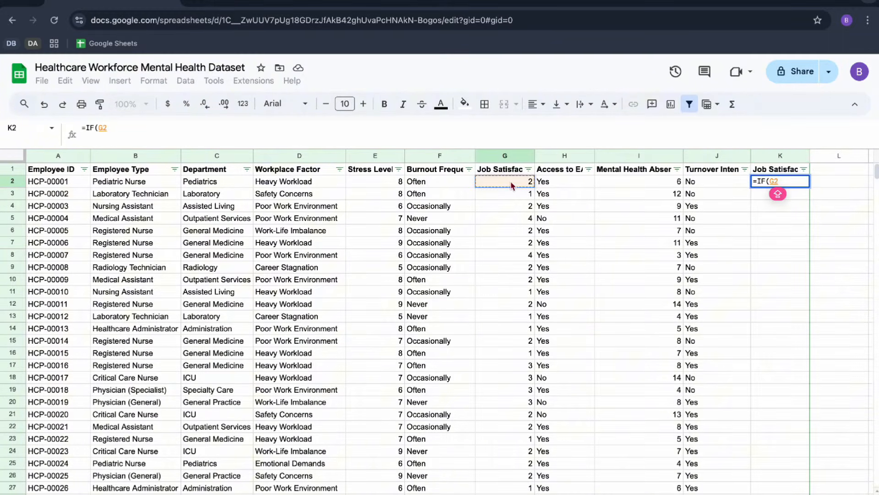
{"action": "type", "text": "<"}
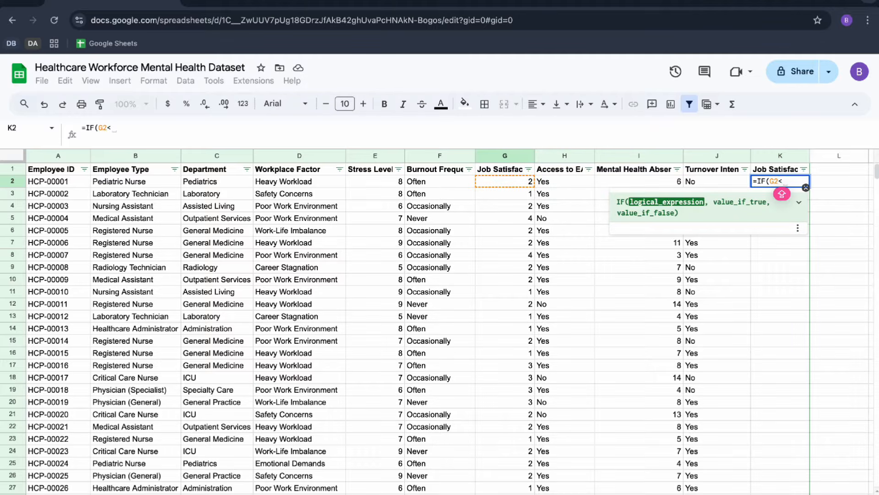
{"action": "type", "text": "=2,L"}
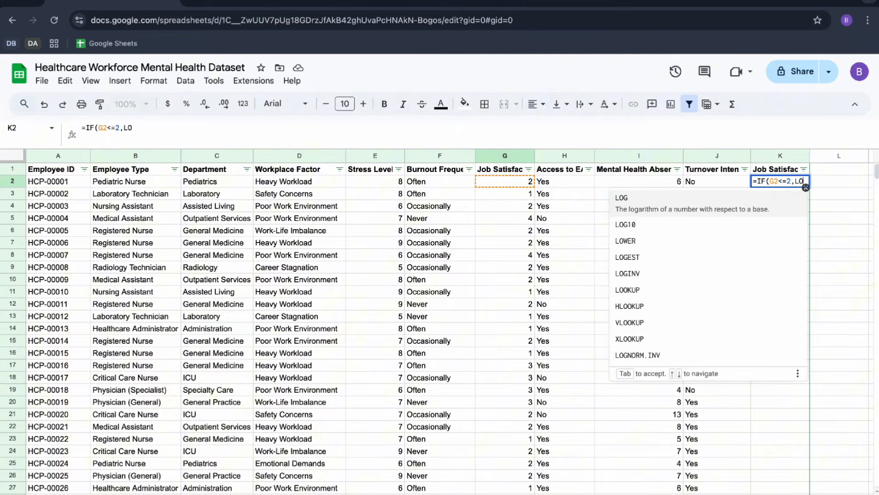
{"action": "key", "text": "BackSpace"}
{"action": "type", "text": "\"Low"}
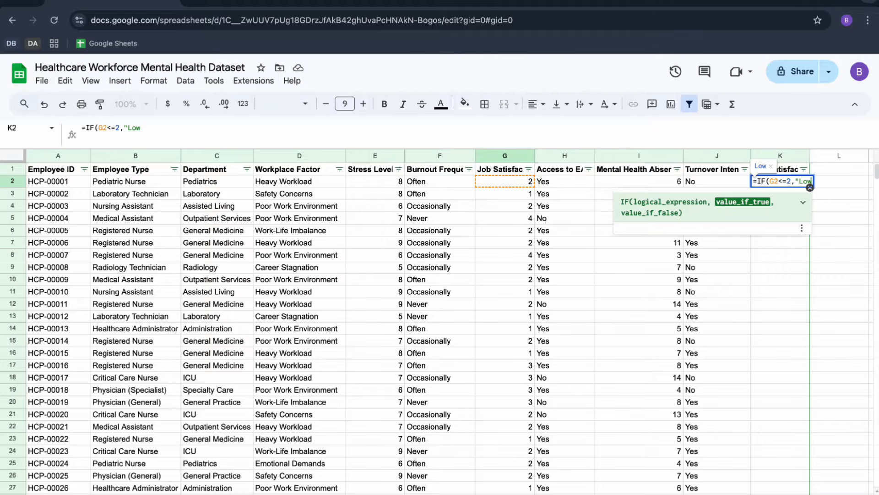
{"action": "type", "text": "\",(G2>"}
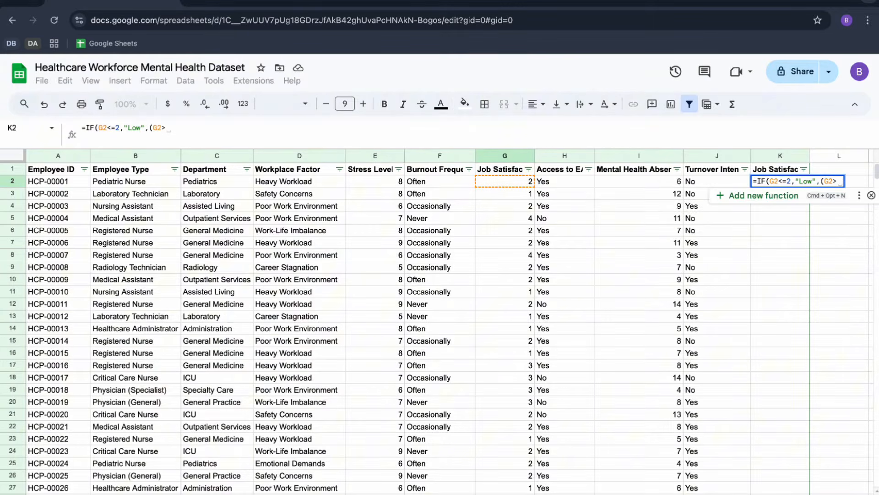
{"action": "type", "text": "="}
Extend the K2 formula with a second bracketed condition, G2=3, returning "Medium".
{"action": "key", "text": "BackSpace"}
{"action": "key", "text": "BackSpace"}
{"action": "type", "text": "="}
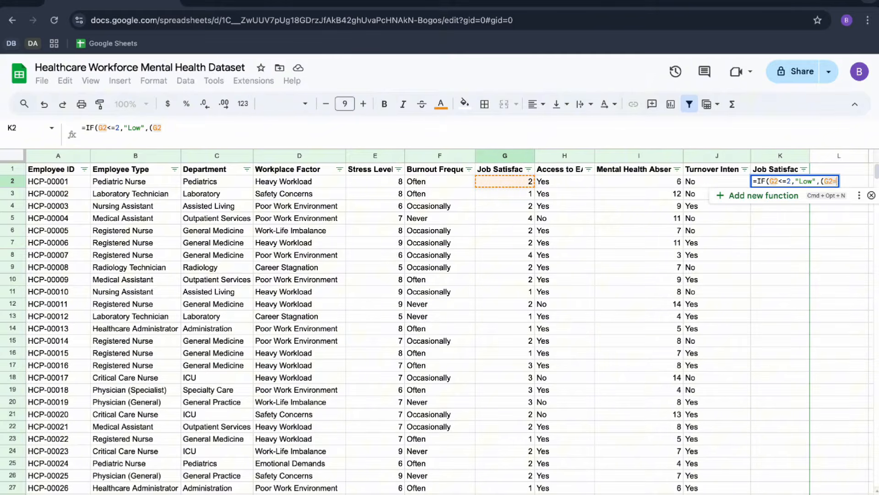
{"action": "type", "text": "3"}
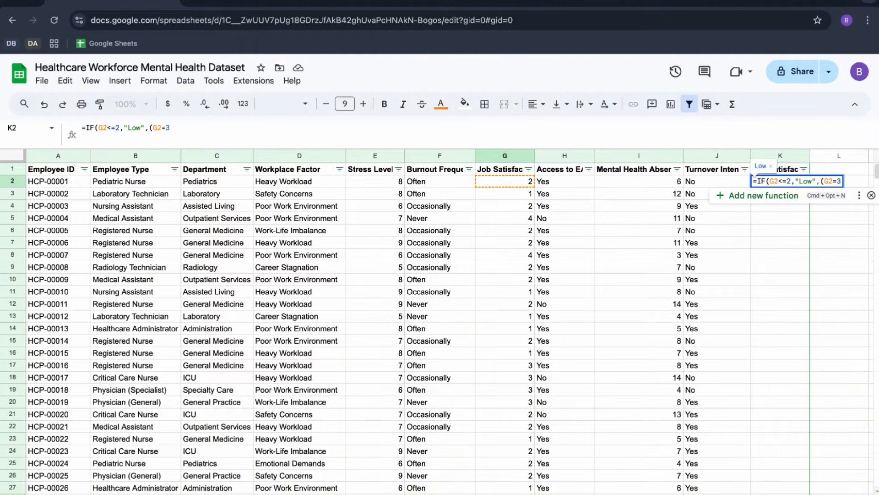
{"action": "type", "text": ",\"Medium"}
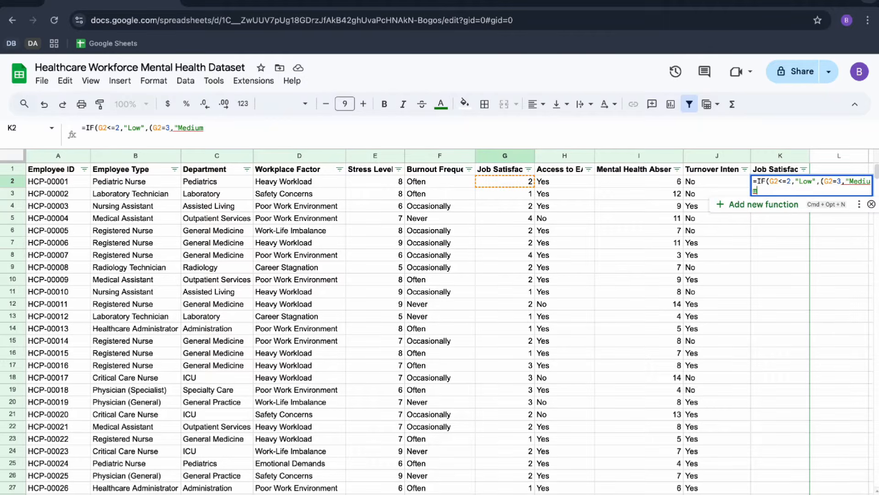
{"action": "type", "text": "\",\""}
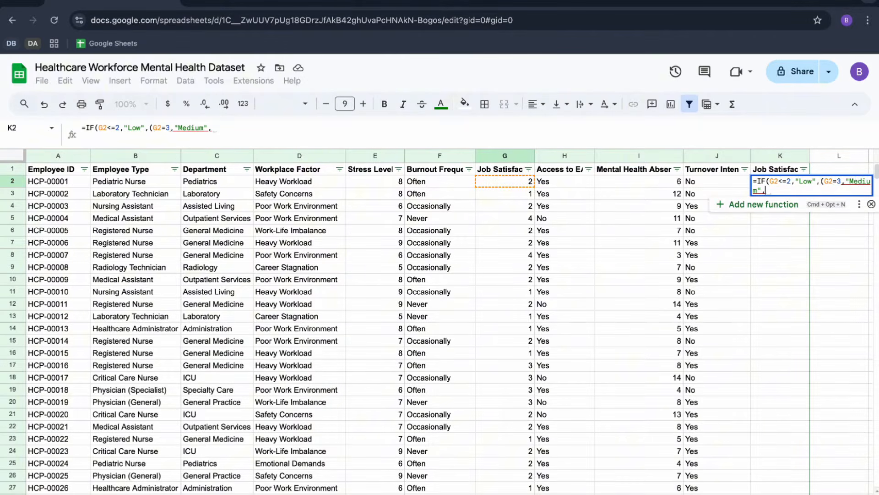
{"action": "type", "text": "h"}
Finish the K2 formula with "High" as the remaining result, close both brackets and enter it.
{"action": "key", "text": "BackSpace"}
{"action": "type", "text": "Hig"}
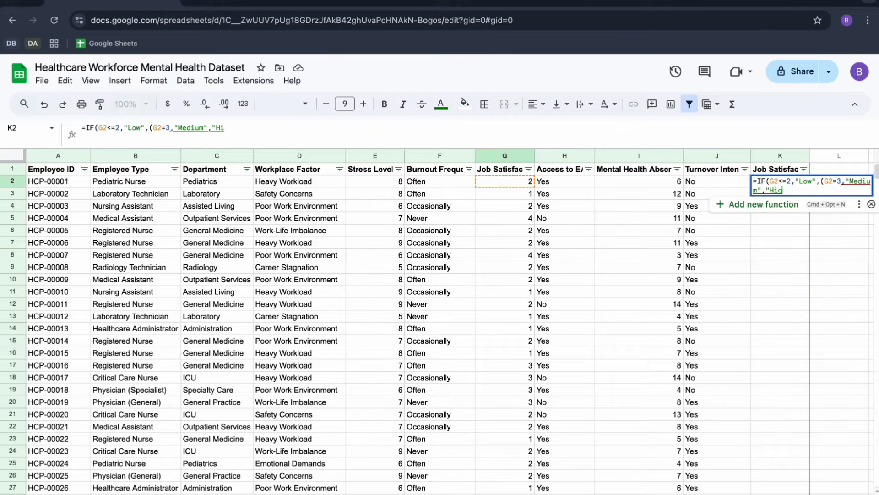
{"action": "type", "text": "h\")"}
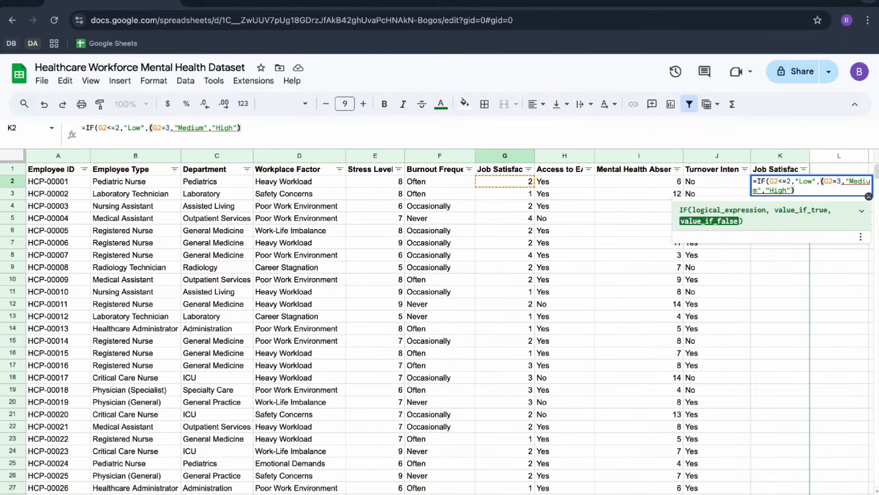
{"action": "type", "text": ")"}
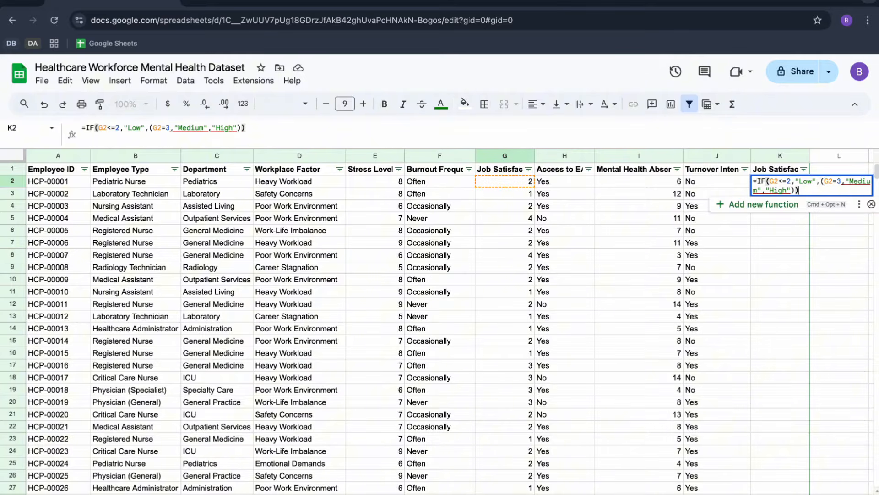
{"action": "key", "text": "Return"}
Correct the K2 formula by inserting IF before the second condition, giving =IF(G2<=2,"Low",IF(G2=3,"Medium","High")).
{"action": "key", "text": "Up"}
{"action": "key", "text": "Return"}
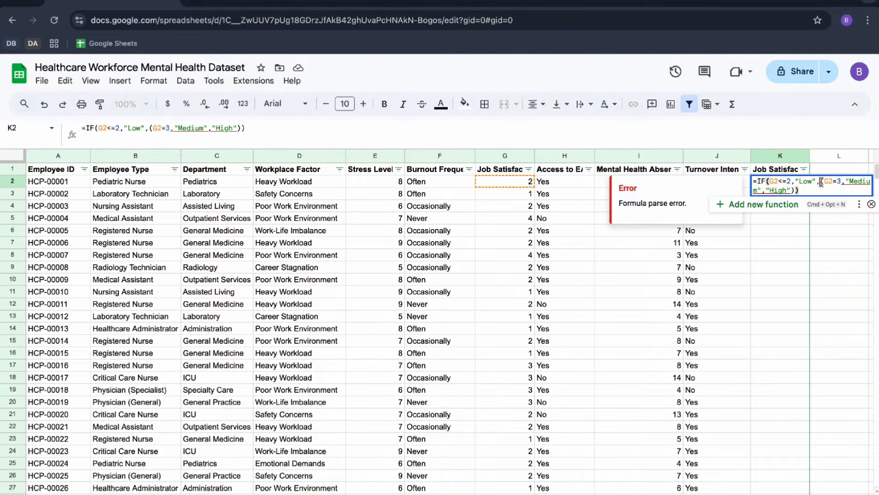
{"action": "left_click", "coordinate": [820, 181]}
{"action": "type", "text": "IF"}
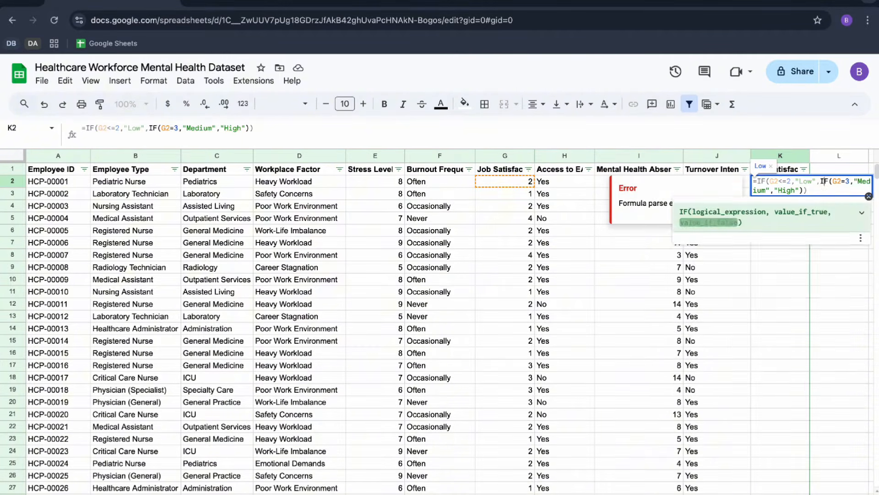
{"action": "key", "text": "Return"}
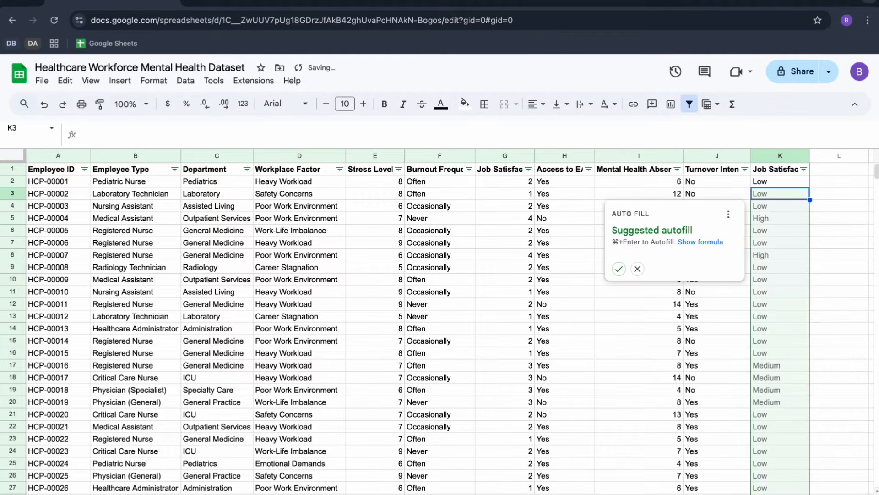
Accept the suggested autofill for the rest of column K and fit the column width to its header.
{"action": "key", "text": "super+Return"}
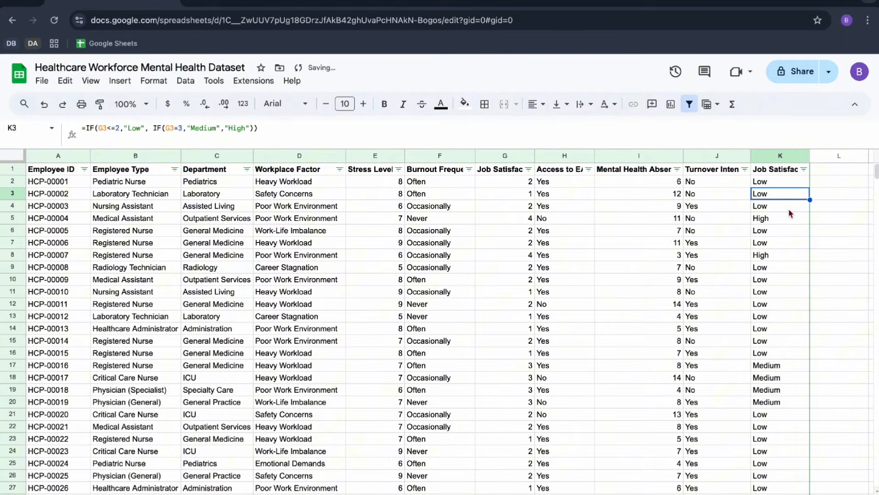
{"action": "key", "text": "Down"}
{"action": "double_click", "coordinate": [810, 156]}
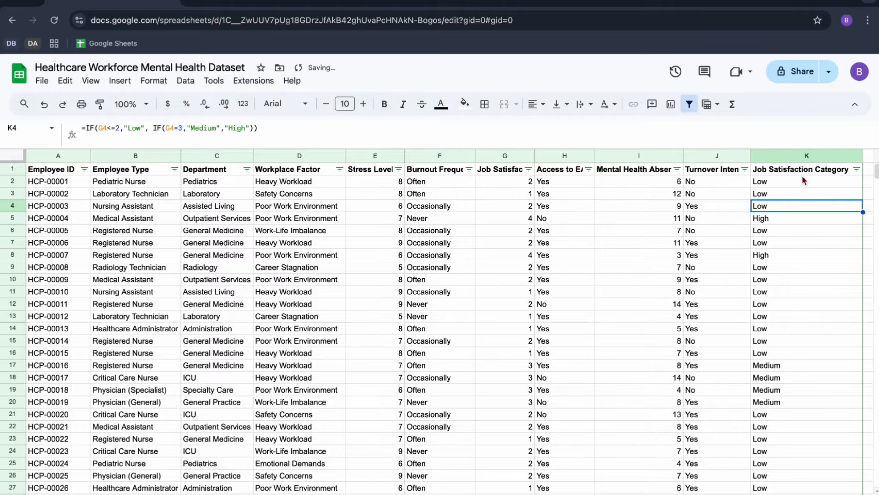
{"action": "left_click", "coordinate": [805, 171]}
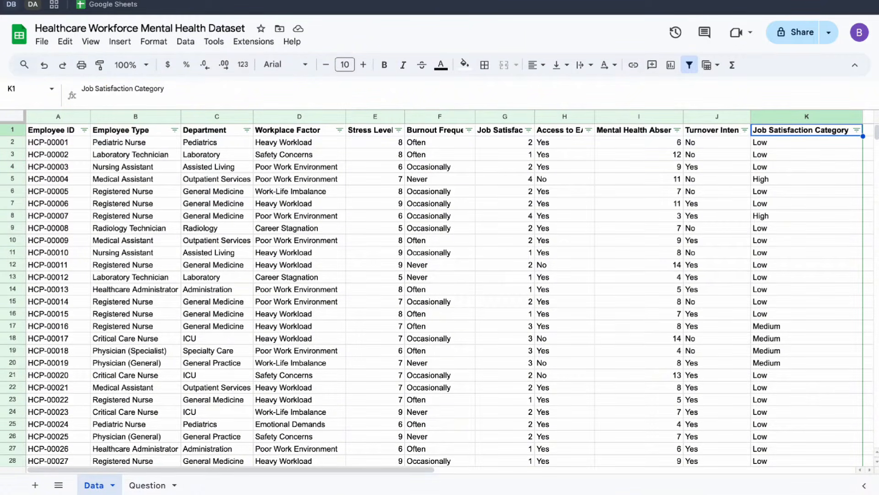
Check the first business questions and their metrics on the Question sheet, and return to the Data sheet.
{"action": "left_click", "coordinate": [153, 482]}
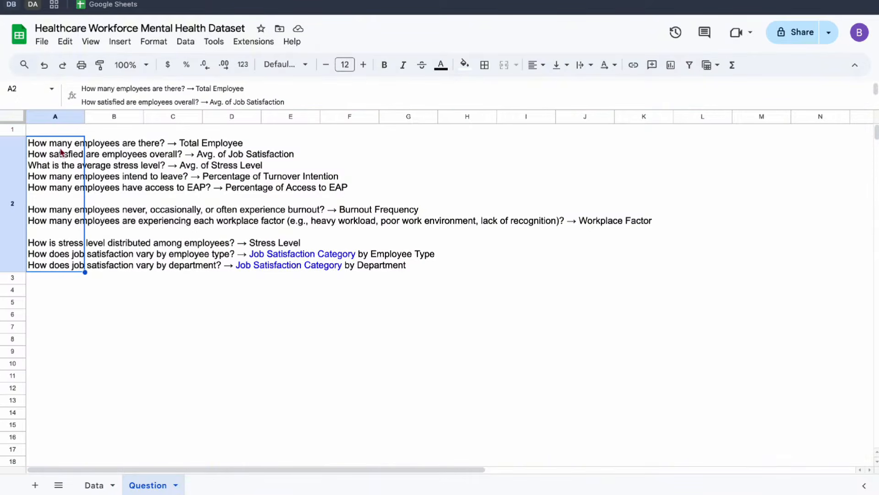
{"action": "left_click", "coordinate": [55, 164]}
{"action": "left_click", "coordinate": [95, 484]}
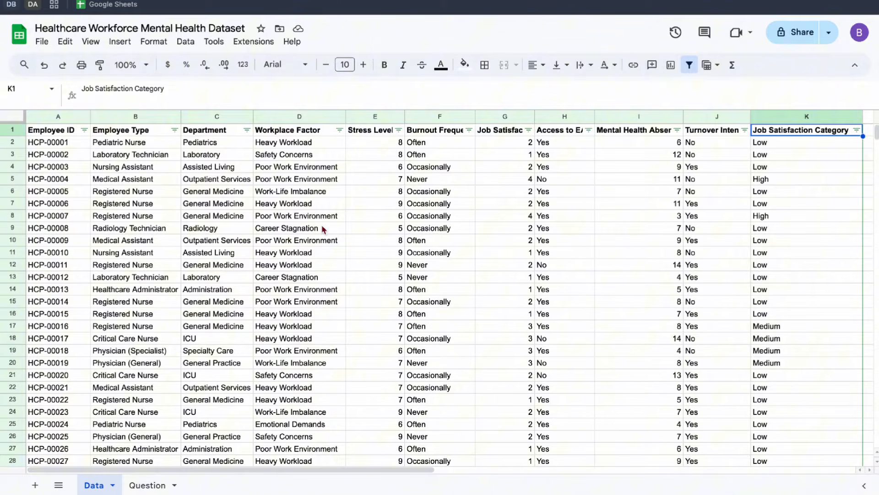
Insert a chart based on the Employee ID column and change its type to Scorecard chart.
{"action": "scroll", "coordinate": [322, 224], "scroll_direction": "right", "scroll_amount": 1}
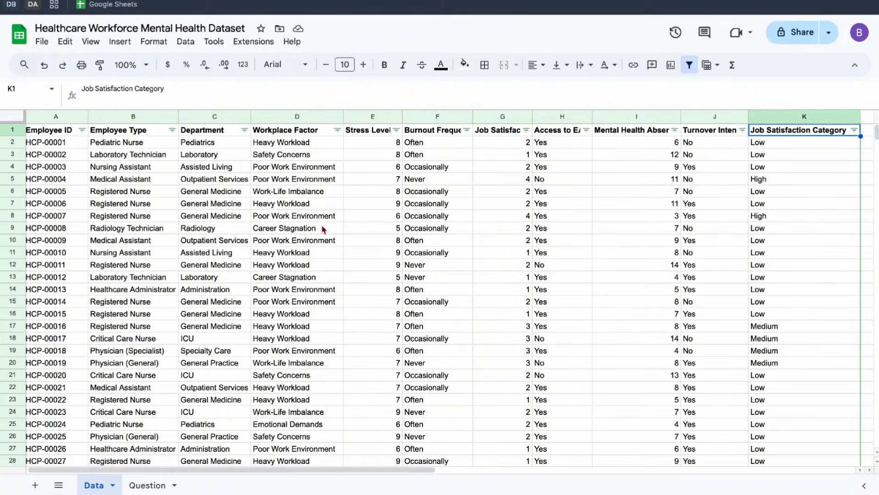
{"action": "left_click", "coordinate": [56, 118]}
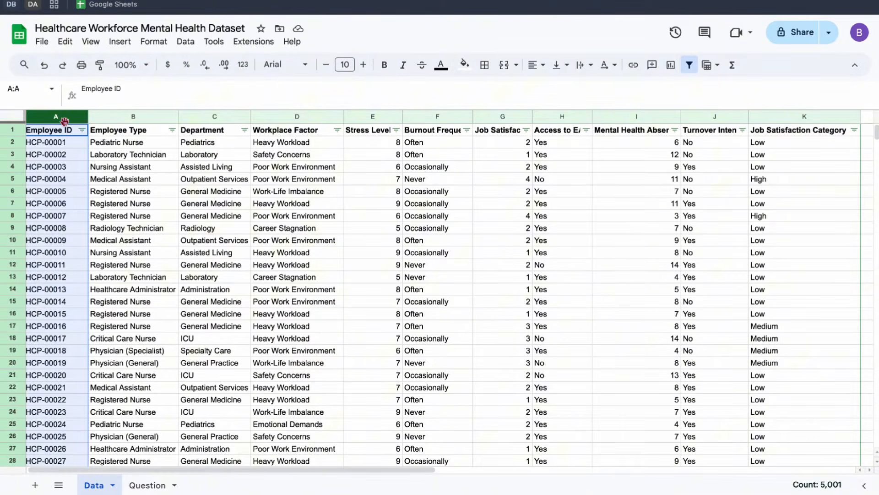
{"action": "left_click", "coordinate": [120, 41]}
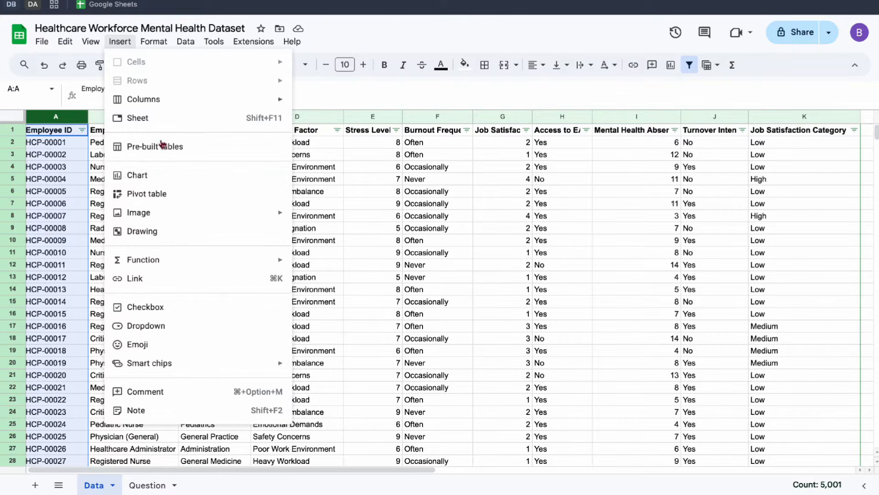
{"action": "left_click", "coordinate": [164, 174]}
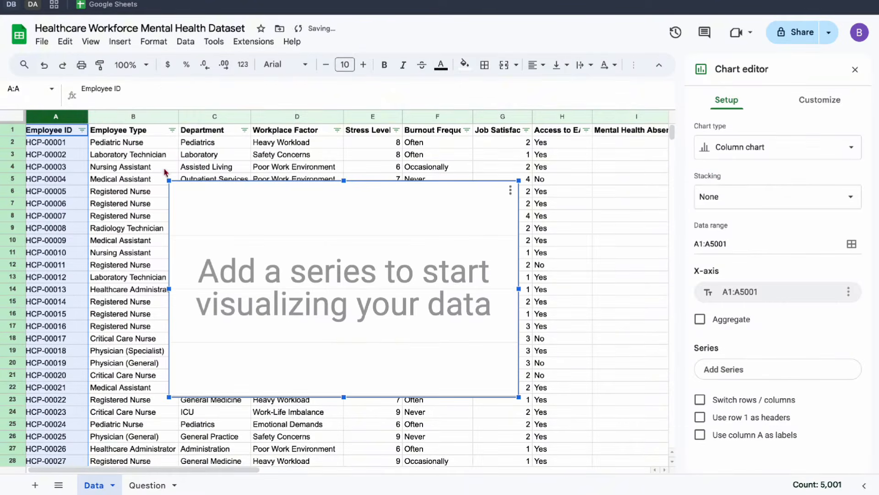
{"action": "left_click", "coordinate": [734, 155]}
{"action": "scroll", "coordinate": [758, 268], "scroll_direction": "down", "scroll_amount": 5}
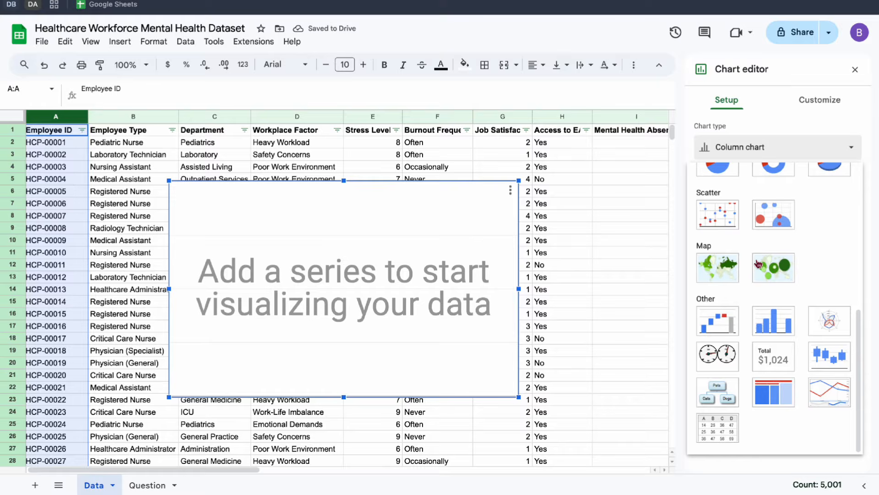
{"action": "left_click", "coordinate": [770, 360]}
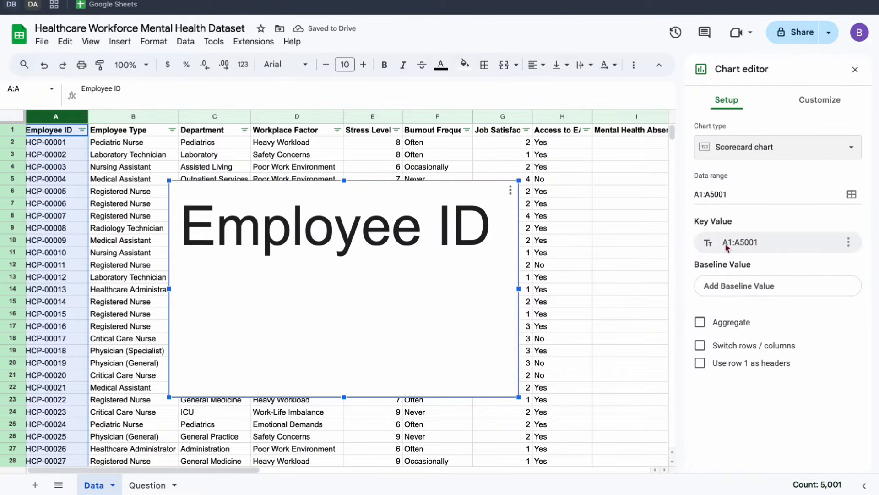
Use row 1 as headers for the scorecard and aggregate the Employee ID key value by Count.
{"action": "left_click", "coordinate": [701, 363]}
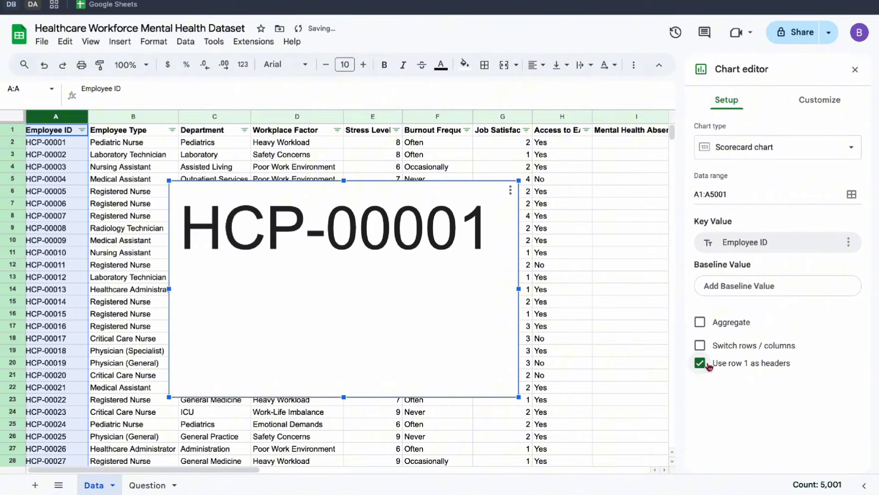
{"action": "left_click", "coordinate": [717, 323]}
{"action": "left_click", "coordinate": [847, 242]}
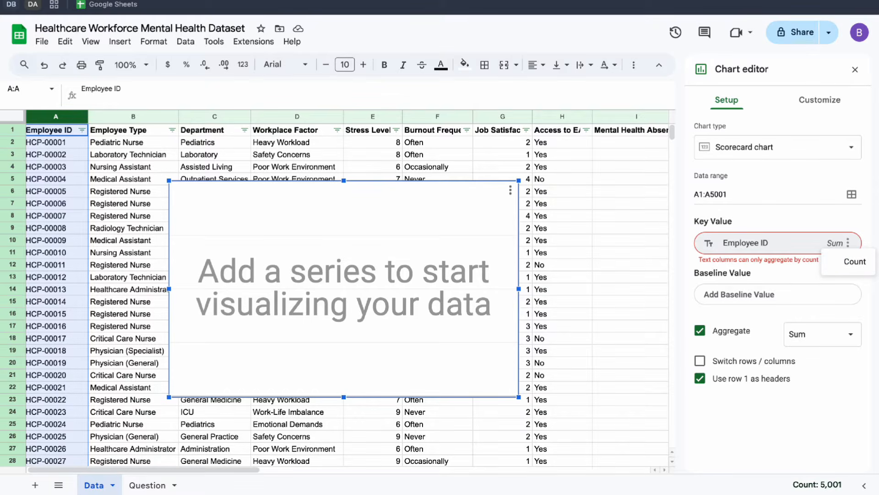
{"action": "left_click", "coordinate": [855, 261]}
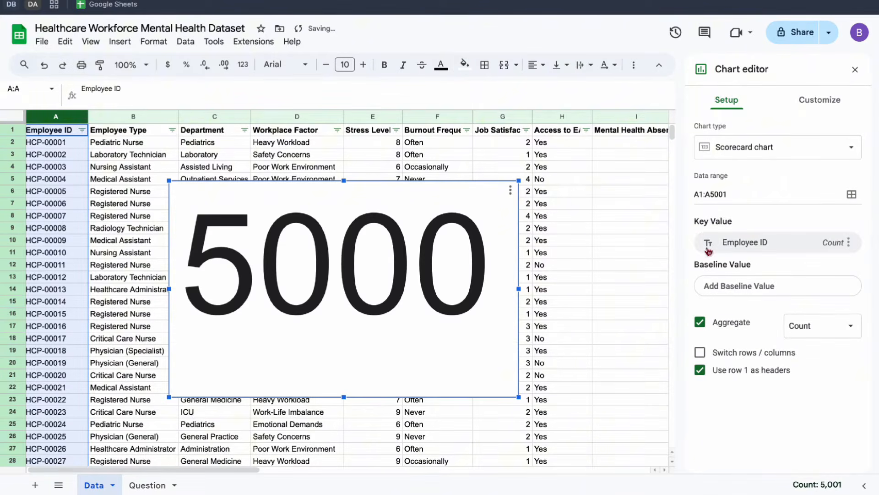
Give the scorecard the chart title "Total Employee" and center the title.
{"action": "left_click", "coordinate": [821, 98]}
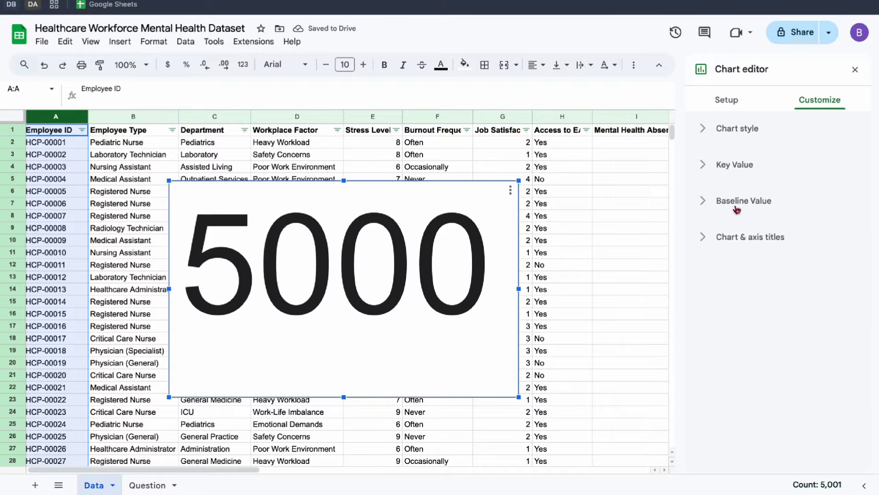
{"action": "left_click", "coordinate": [734, 236]}
{"action": "left_click", "coordinate": [699, 332]}
{"action": "type", "text": "tal Employee"}
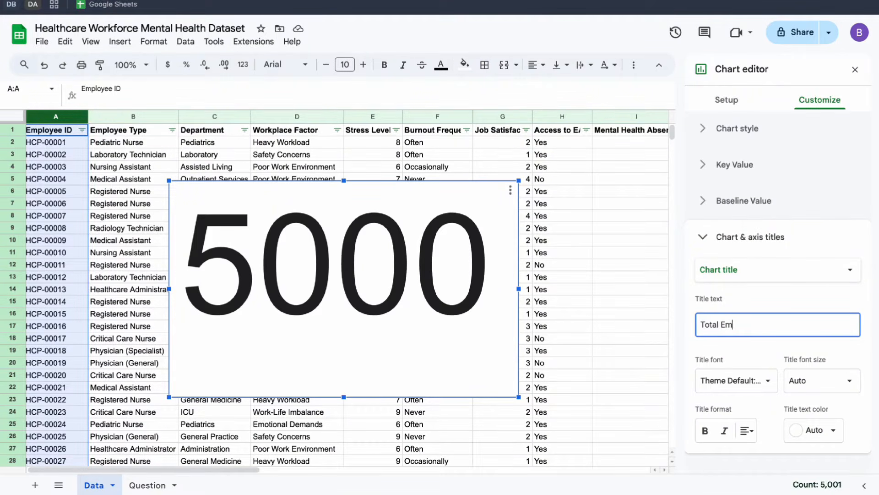
{"action": "left_click", "coordinate": [747, 430]}
{"action": "left_click", "coordinate": [768, 452]}
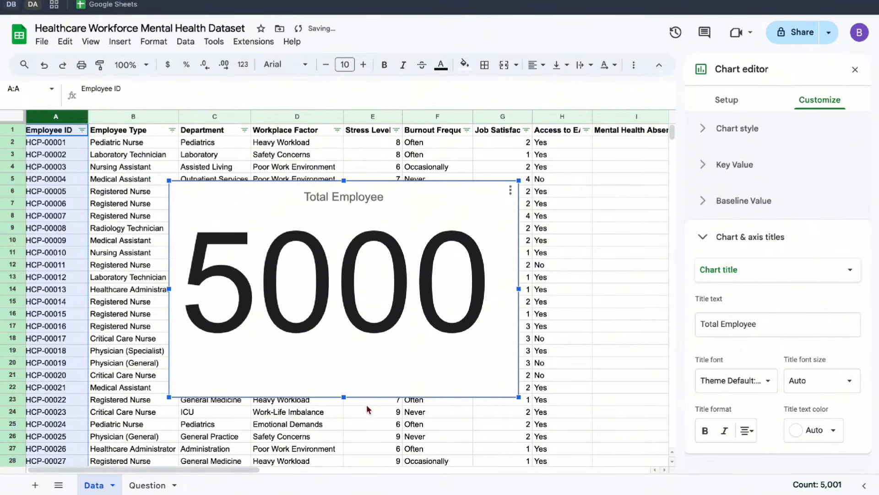
Reduce the height of the Total Employee scorecard to about ten rows and center its key value.
{"action": "left_click_drag", "start_coordinate": [344, 397], "coordinate": [338, 305]}
{"action": "left_click", "coordinate": [742, 165]}
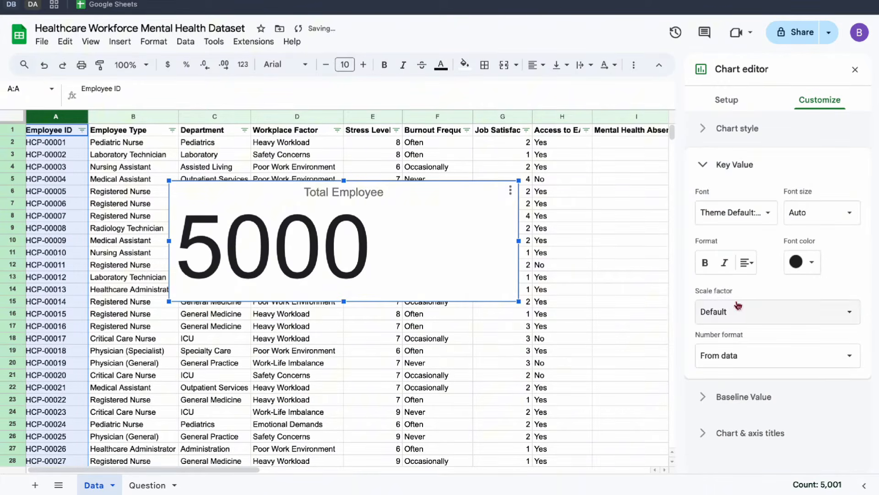
{"action": "left_click", "coordinate": [743, 273]}
{"action": "left_click", "coordinate": [768, 284]}
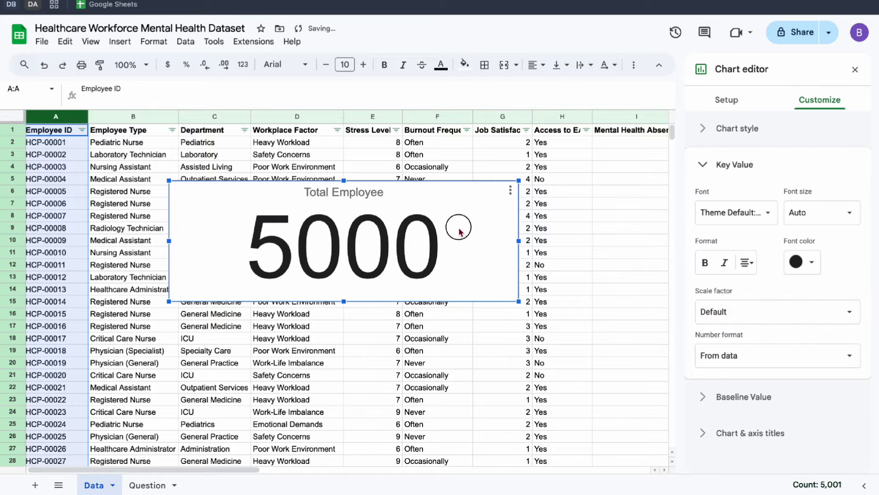
Narrow the Total Employee scorecard to end before column G and check the next business question on the Question sheet.
{"action": "left_click_drag", "start_coordinate": [518, 240], "coordinate": [443, 241]}
{"action": "left_click", "coordinate": [470, 218]}
{"action": "left_click", "coordinate": [147, 485]}
{"action": "left_click", "coordinate": [105, 166]}
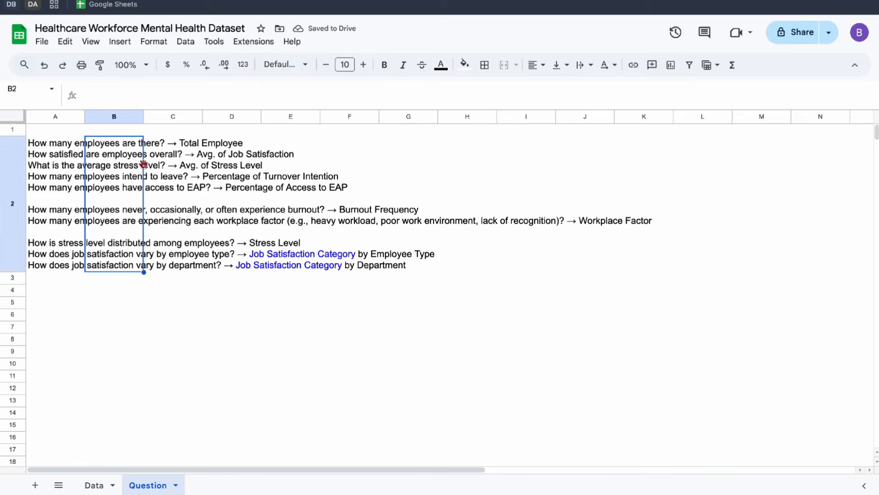
{"action": "left_click", "coordinate": [65, 167]}
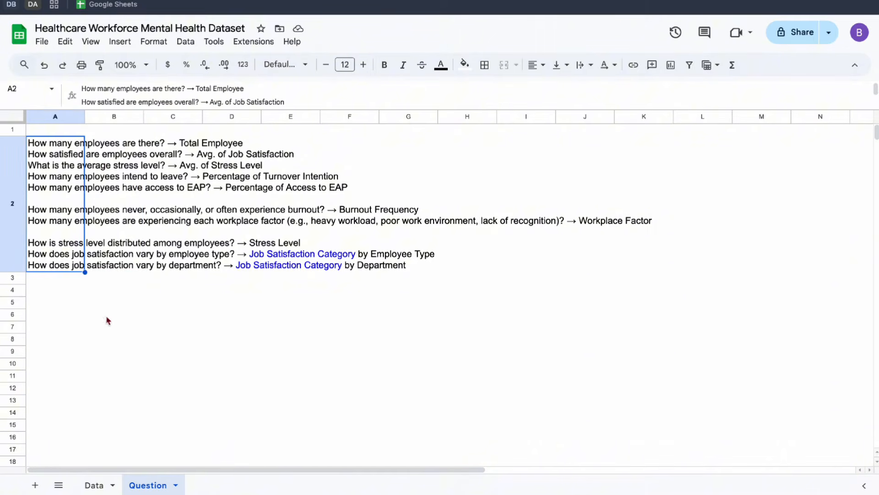
{"action": "left_click", "coordinate": [92, 485]}
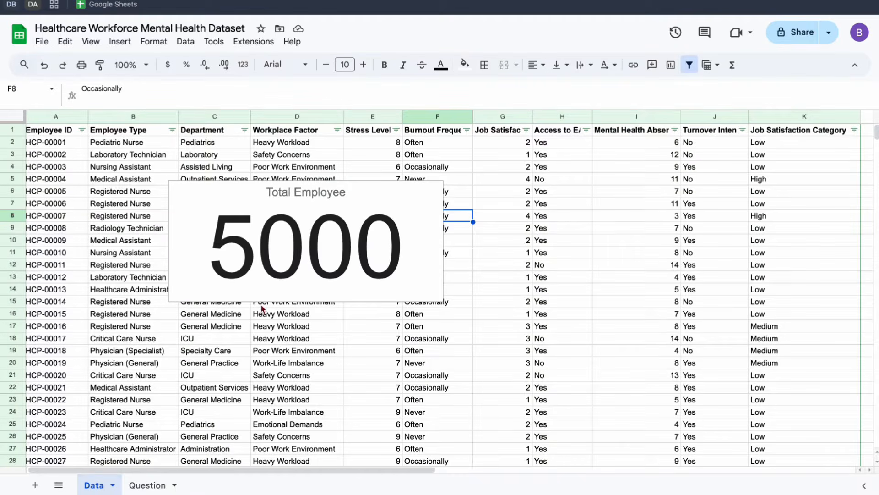
Insert a chart based on the Job Satisfaction column and change its type to Scorecard chart.
{"action": "left_click", "coordinate": [504, 117]}
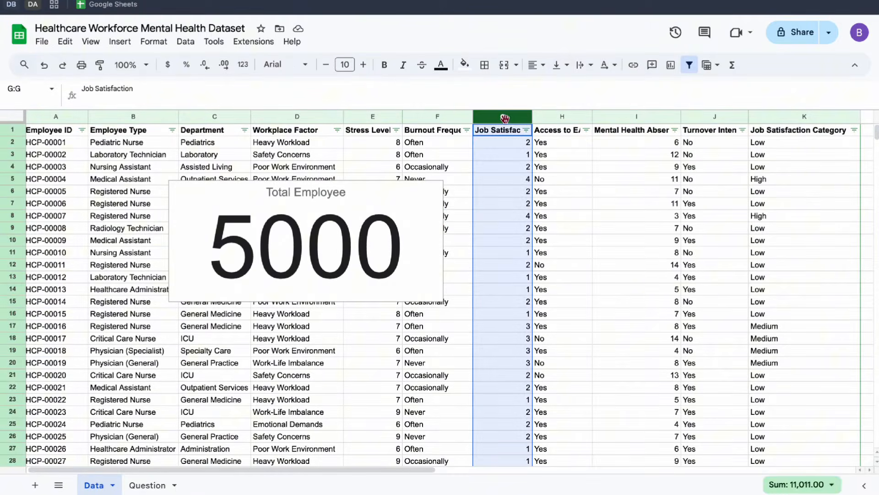
{"action": "left_click", "coordinate": [400, 207]}
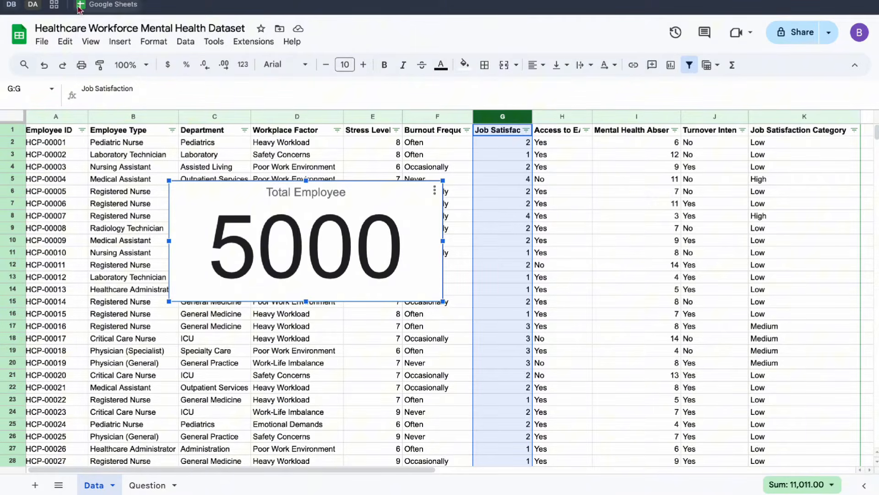
{"action": "left_click", "coordinate": [119, 42]}
{"action": "left_click", "coordinate": [149, 186]}
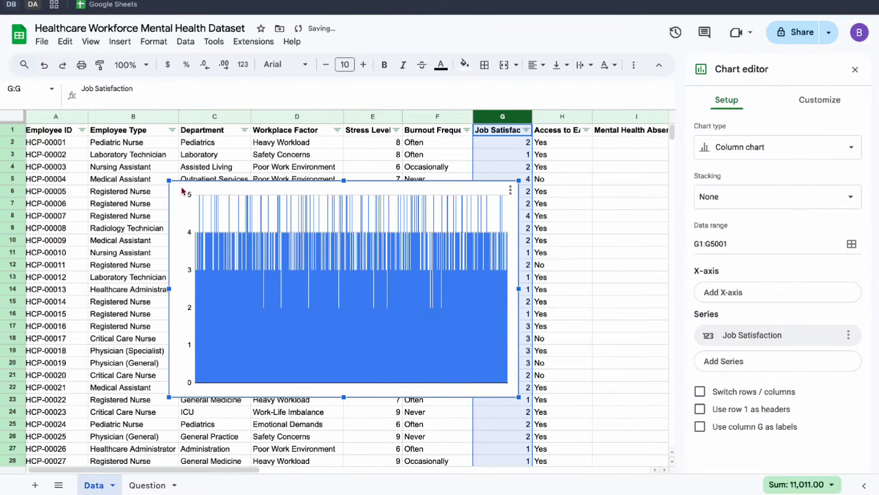
{"action": "left_click", "coordinate": [778, 147]}
{"action": "scroll", "coordinate": [733, 254], "scroll_direction": "down", "scroll_amount": 5}
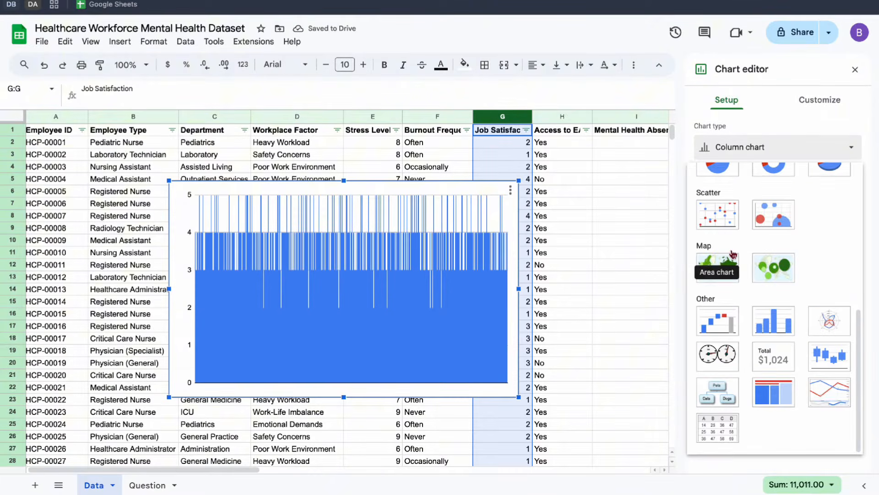
{"action": "left_click", "coordinate": [771, 357]}
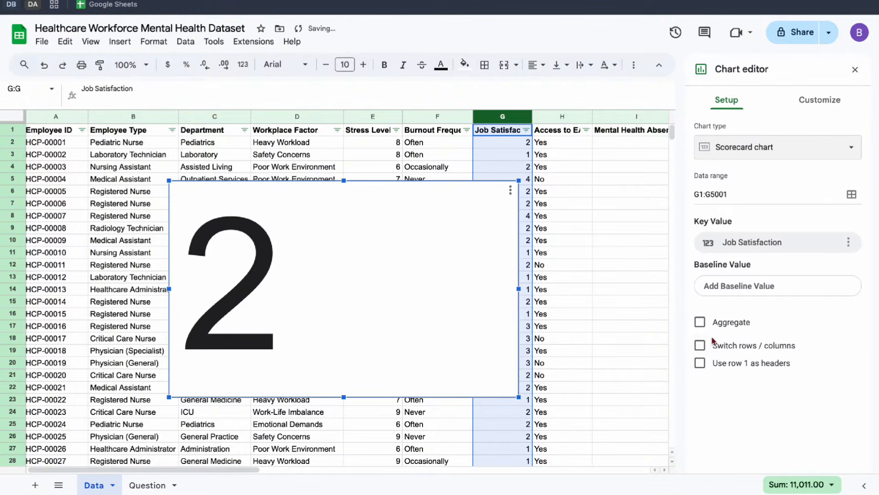
Use row 1 as headers for the new scorecard and aggregate the Job Satisfaction key value by Average.
{"action": "left_click", "coordinate": [700, 321]}
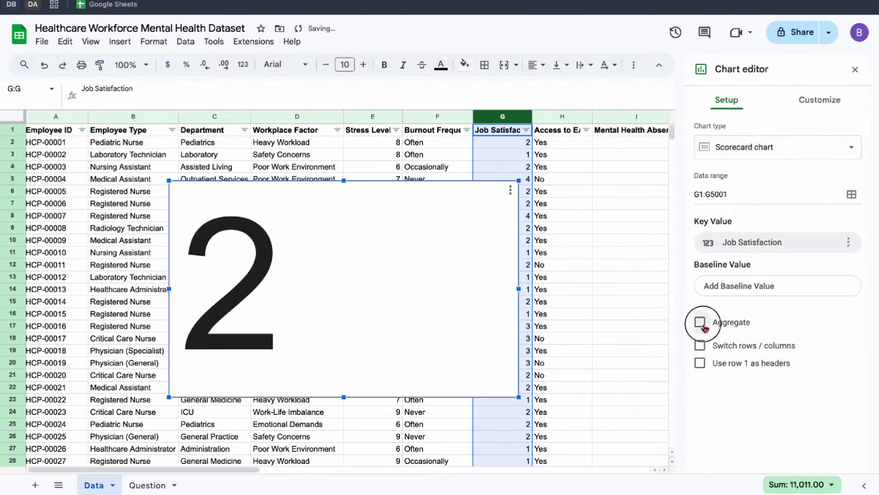
{"action": "left_click", "coordinate": [702, 371]}
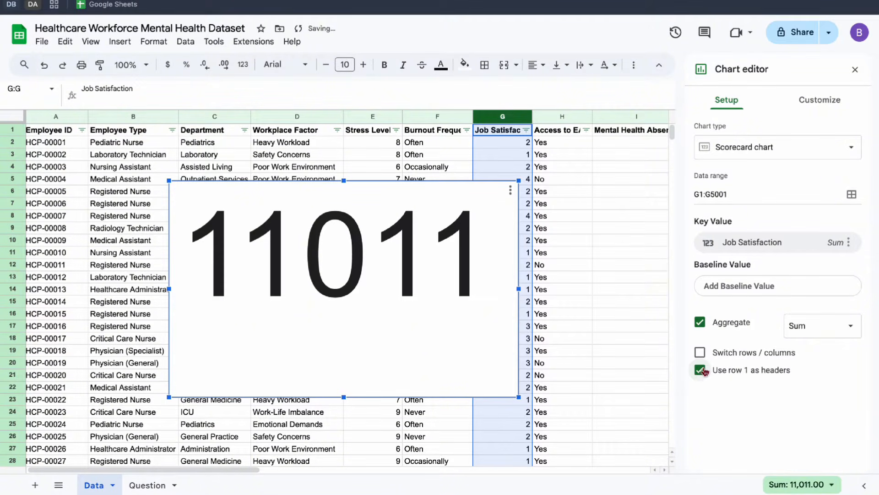
{"action": "left_click", "coordinate": [835, 244]}
{"action": "left_click", "coordinate": [825, 261]}
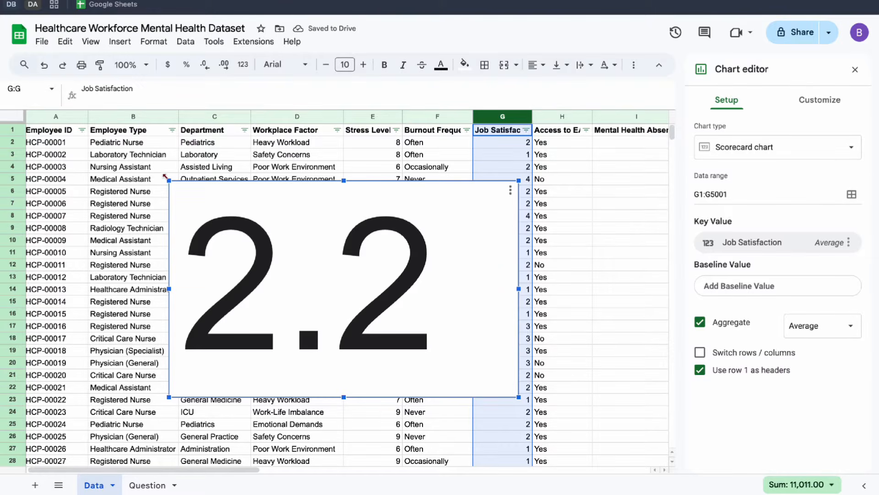
Shrink the Job Satisfaction scorecard and format its centered key value as Custom with the suffix "/5".
{"action": "left_click_drag", "start_coordinate": [170, 182], "coordinate": [340, 272]}
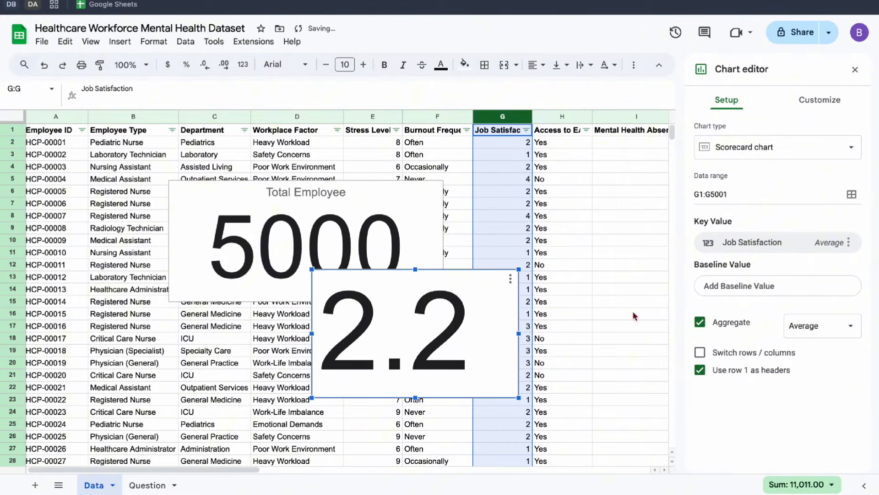
{"action": "left_click", "coordinate": [820, 99]}
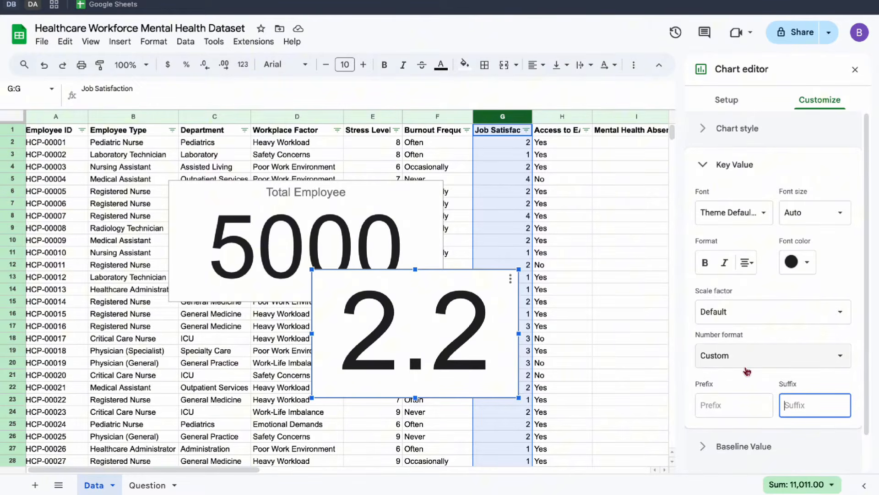
{"action": "type", "text": "/5"}
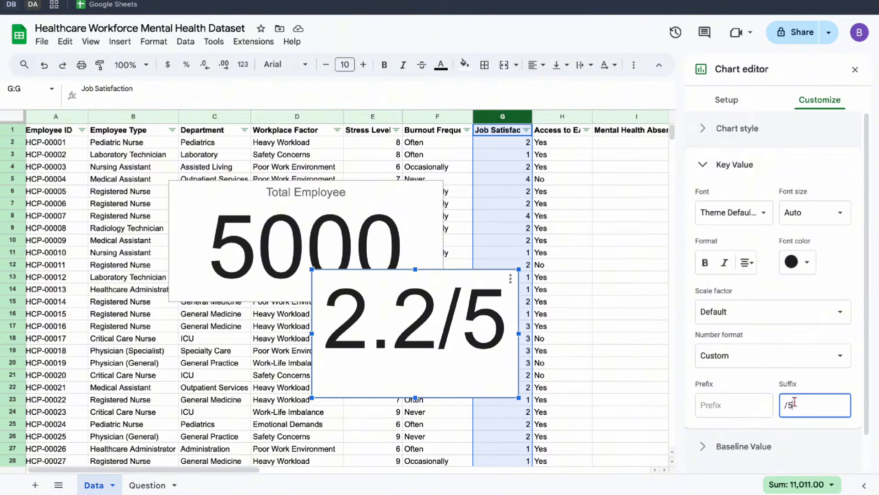
Give the Job Satisfaction scorecard the chart title "Avg. Job Satisfaction" and center the title.
{"action": "left_click", "coordinate": [760, 175]}
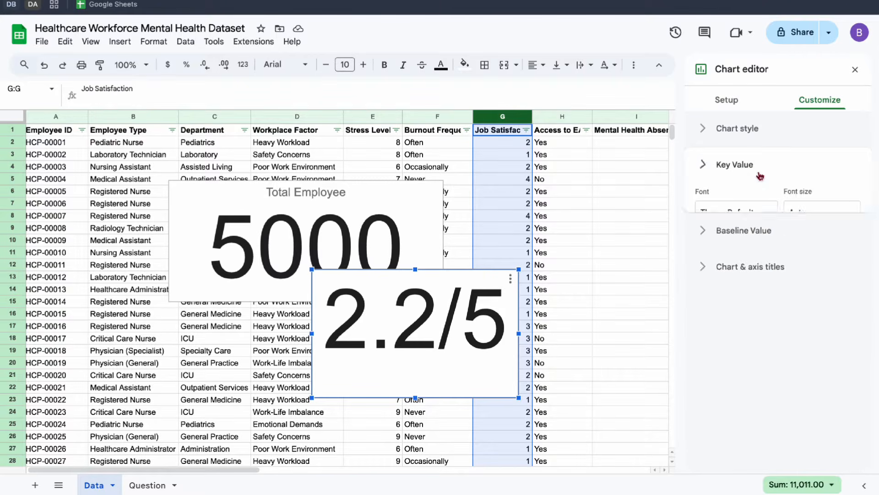
{"action": "left_click", "coordinate": [737, 237]}
{"action": "left_click", "coordinate": [733, 323]}
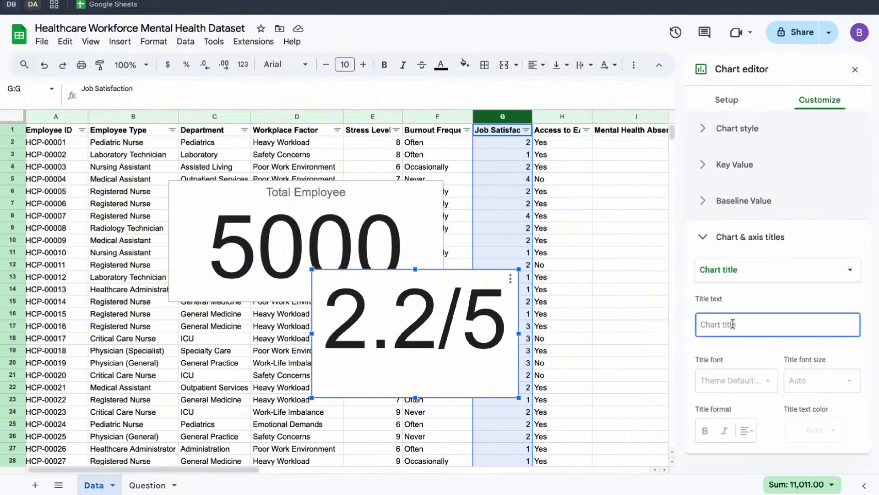
{"action": "type", "text": "Avg. Job Satisfaction"}
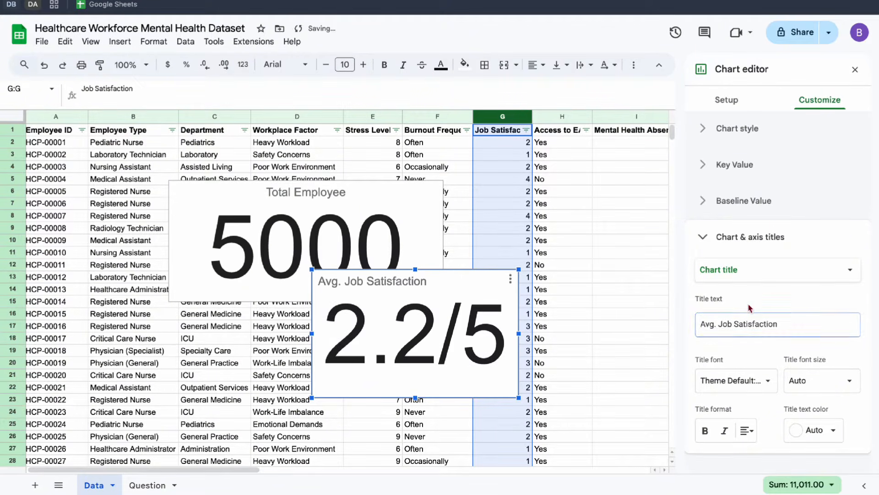
{"action": "left_click", "coordinate": [755, 437]}
{"action": "left_click", "coordinate": [763, 453]}
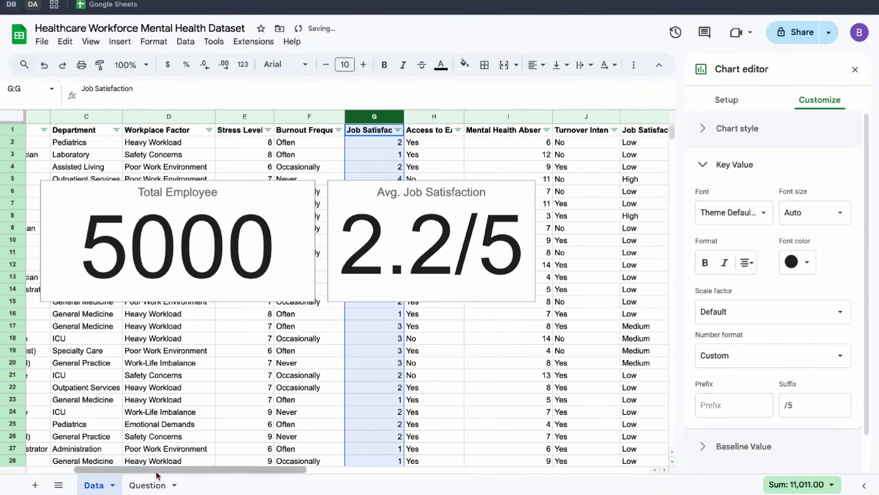
Check the stress level question on the Question sheet and insert a Scorecard chart based on the Data sheet's Stress Level column.
{"action": "left_click", "coordinate": [147, 484]}
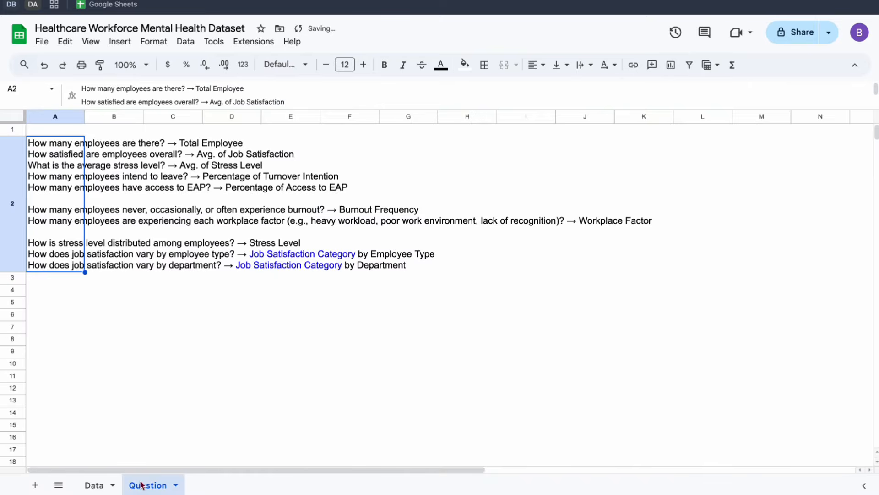
{"action": "double_click", "coordinate": [41, 172]}
{"action": "left_click_drag", "start_coordinate": [41, 164], "coordinate": [161, 165]}
{"action": "left_click", "coordinate": [85, 314]}
{"action": "left_click", "coordinate": [94, 484]}
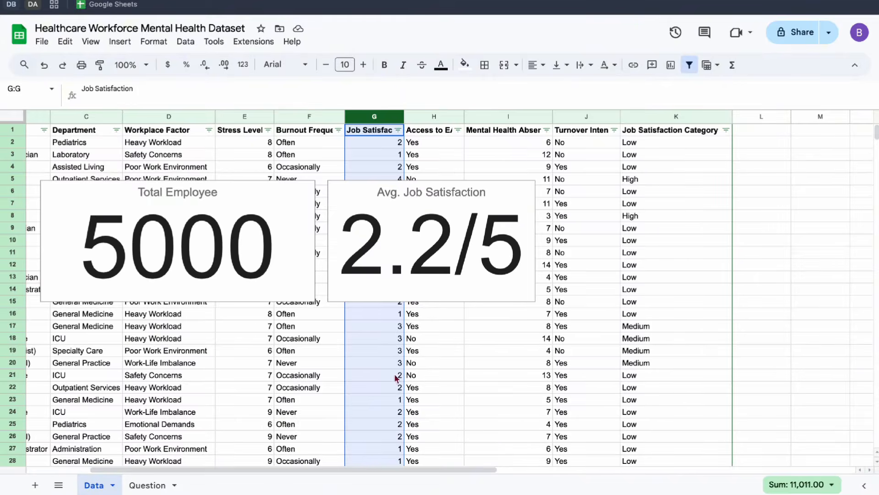
{"action": "scroll", "coordinate": [398, 373], "scroll_direction": "left", "scroll_amount": 3}
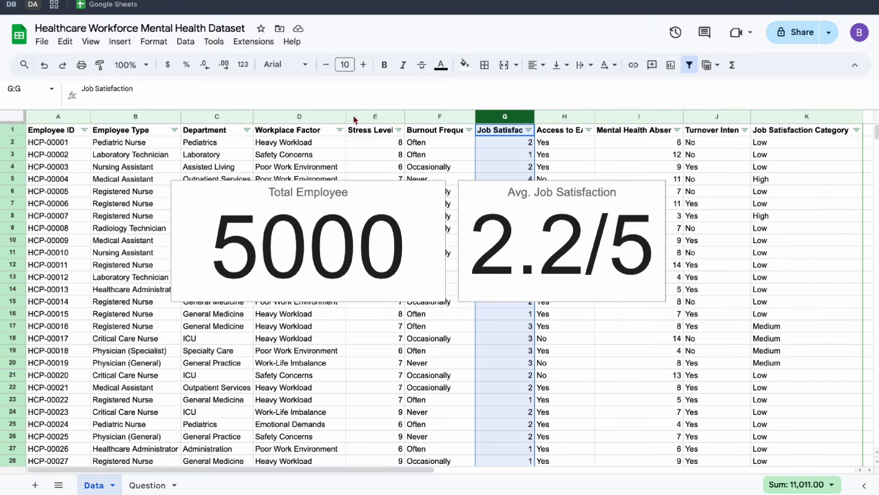
{"action": "left_click", "coordinate": [354, 119]}
{"action": "left_click", "coordinate": [118, 43]}
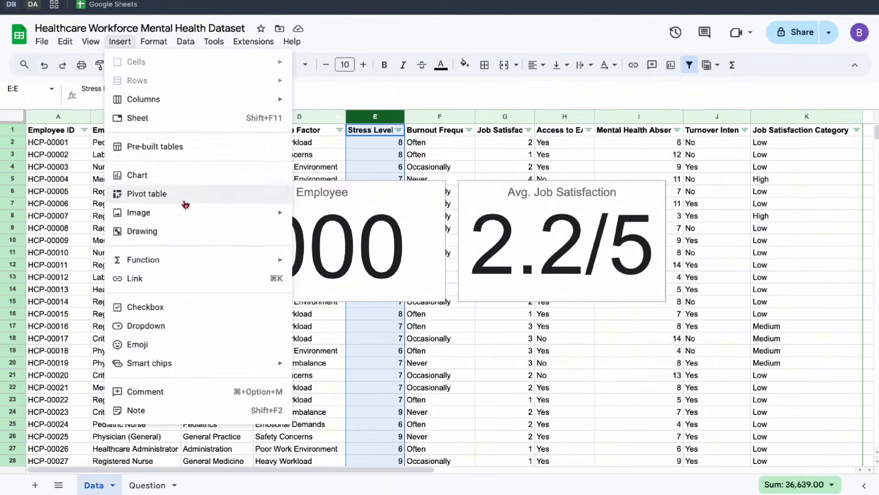
{"action": "left_click", "coordinate": [183, 176]}
{"action": "left_click", "coordinate": [717, 148]}
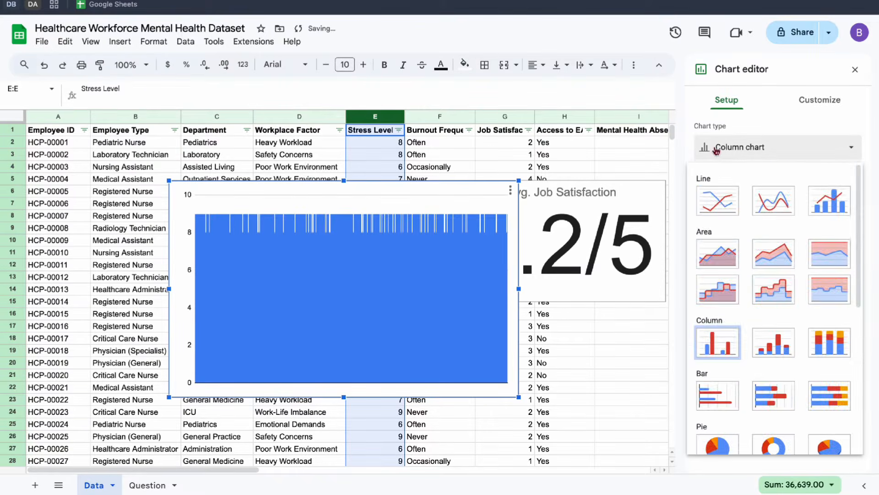
{"action": "scroll", "coordinate": [773, 348], "scroll_direction": "down", "scroll_amount": 10}
{"action": "left_click", "coordinate": [773, 361]}
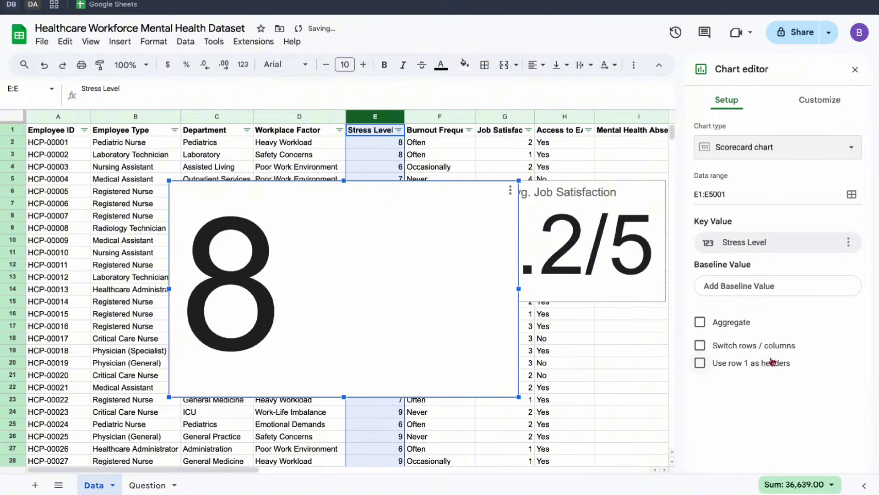
Use row 1 as headers for the Stress Level scorecard and aggregate its key value by Average.
{"action": "left_click", "coordinate": [700, 363]}
{"action": "left_click", "coordinate": [699, 322]}
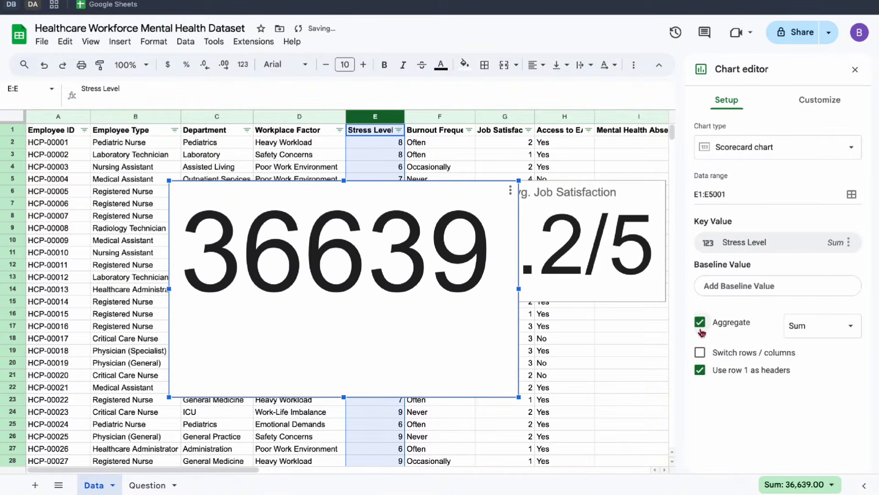
{"action": "left_click", "coordinate": [836, 245]}
{"action": "left_click", "coordinate": [826, 261]}
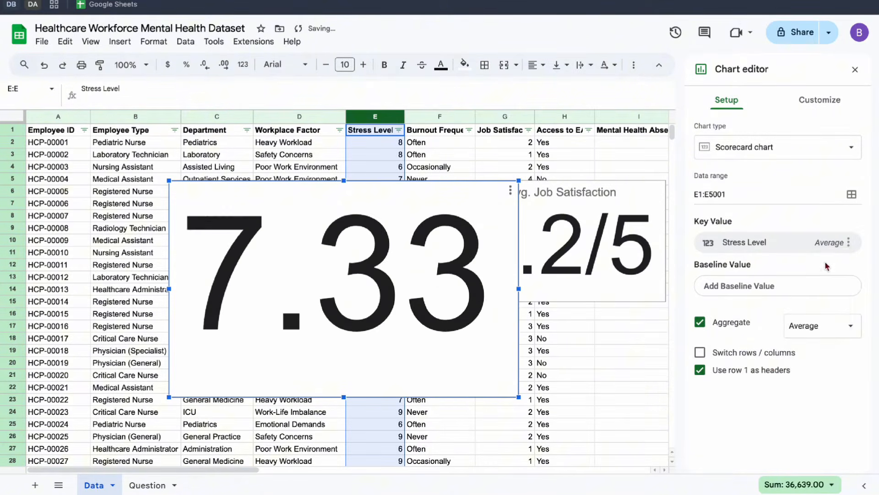
Examine the range of values in the Stress Level column's filter and close the filter without changing it.
{"action": "left_click", "coordinate": [398, 130]}
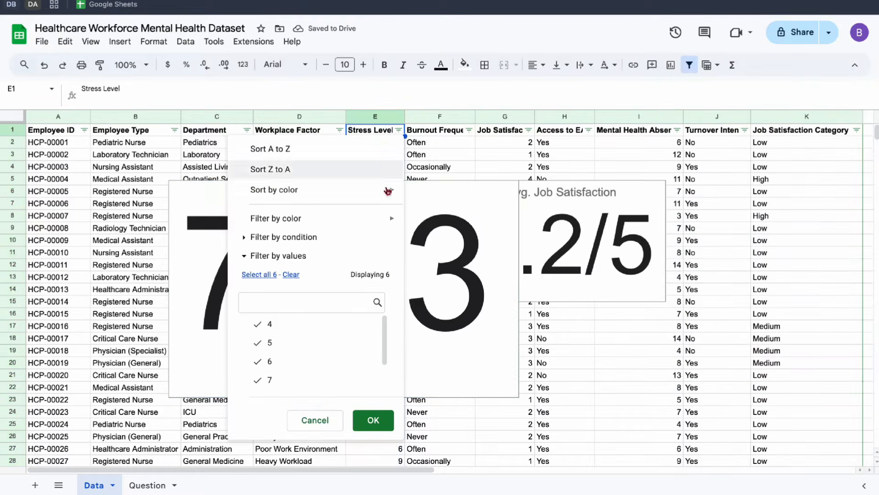
{"action": "scroll", "coordinate": [293, 367], "scroll_direction": "down", "scroll_amount": 2}
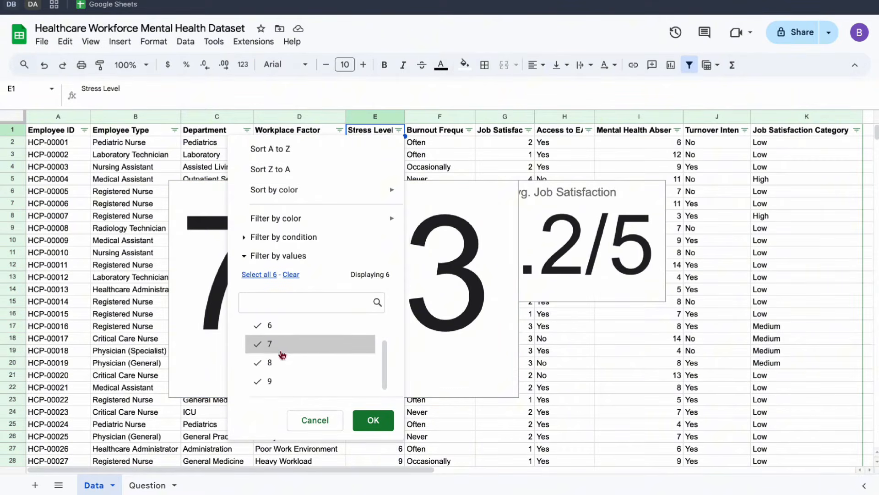
{"action": "scroll", "coordinate": [282, 354], "scroll_direction": "up", "scroll_amount": 2}
{"action": "scroll", "coordinate": [281, 354], "scroll_direction": "down", "scroll_amount": 2}
{"action": "scroll", "coordinate": [275, 356], "scroll_direction": "up", "scroll_amount": 1}
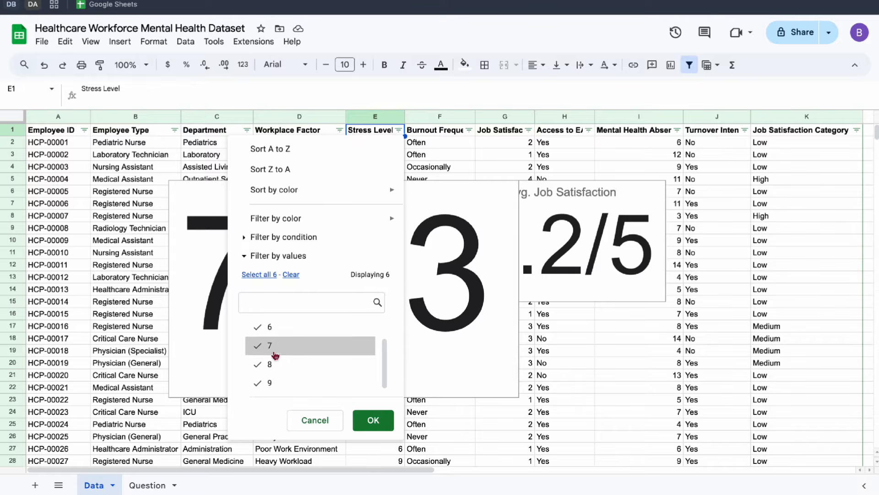
{"action": "left_click", "coordinate": [315, 420]}
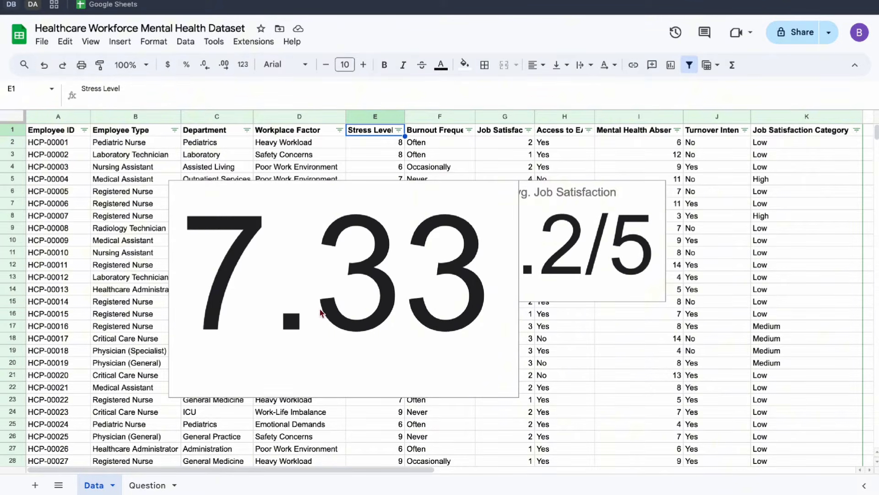
Give the Stress Level scorecard's key value a Custom number format with the suffix "/10" and center it.
{"action": "double_click", "coordinate": [358, 202]}
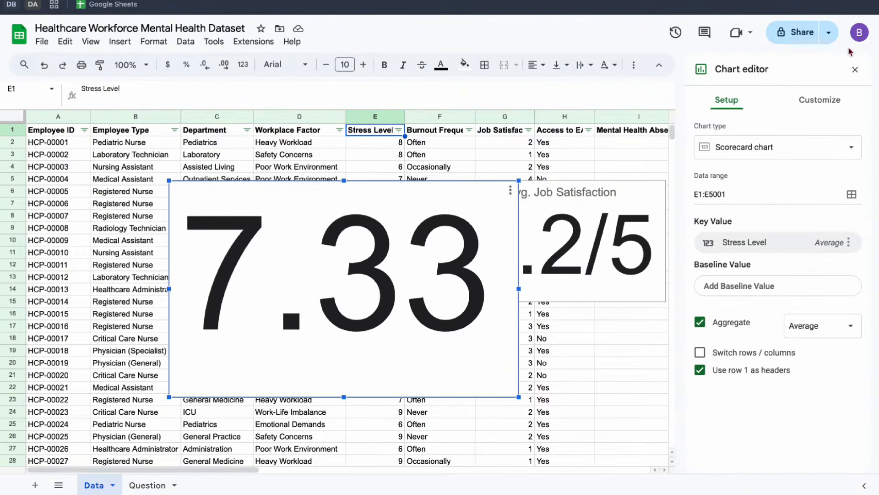
{"action": "left_click", "coordinate": [819, 98]}
{"action": "left_click", "coordinate": [744, 176]}
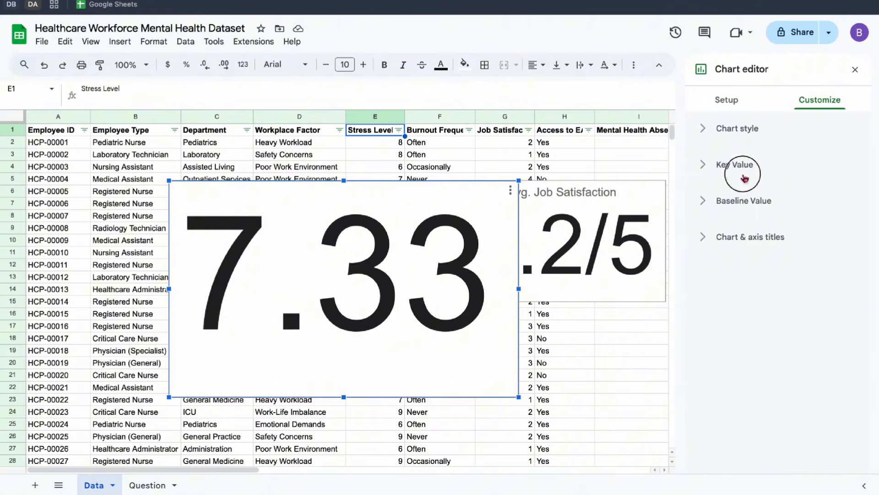
{"action": "left_click", "coordinate": [746, 355]}
{"action": "left_click", "coordinate": [746, 367]}
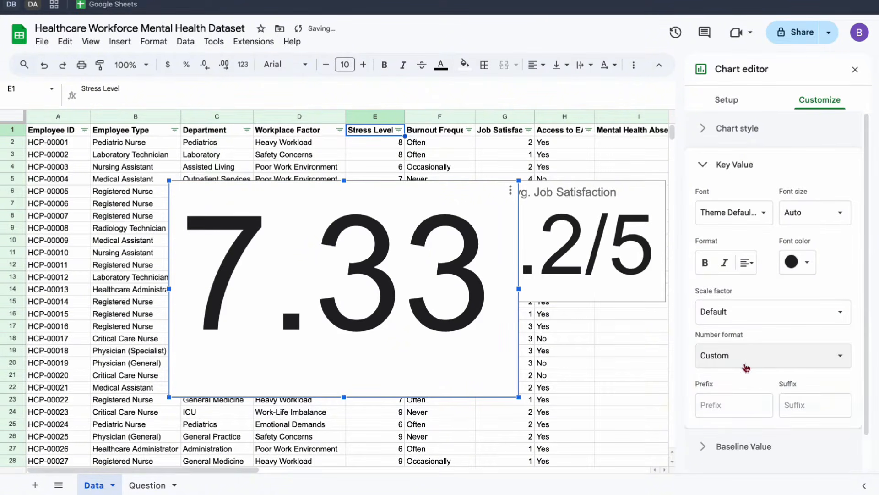
{"action": "left_click", "coordinate": [791, 413]}
{"action": "type", "text": "/"}
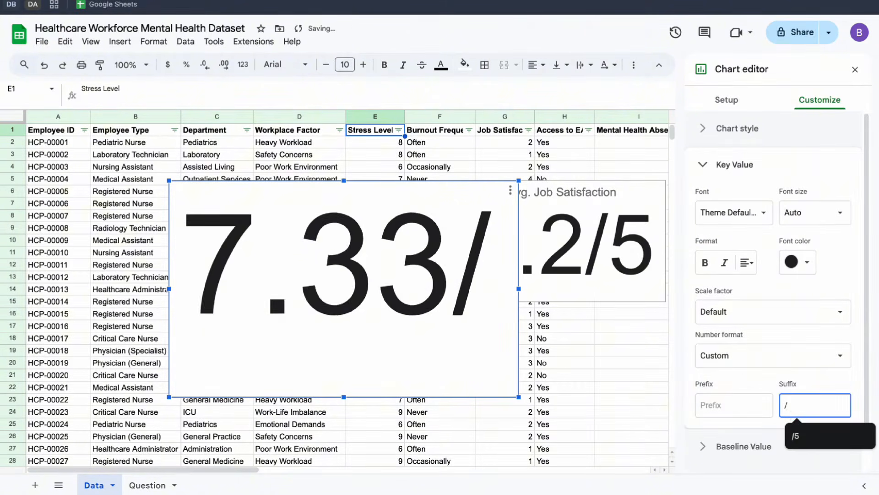
{"action": "type", "text": "10"}
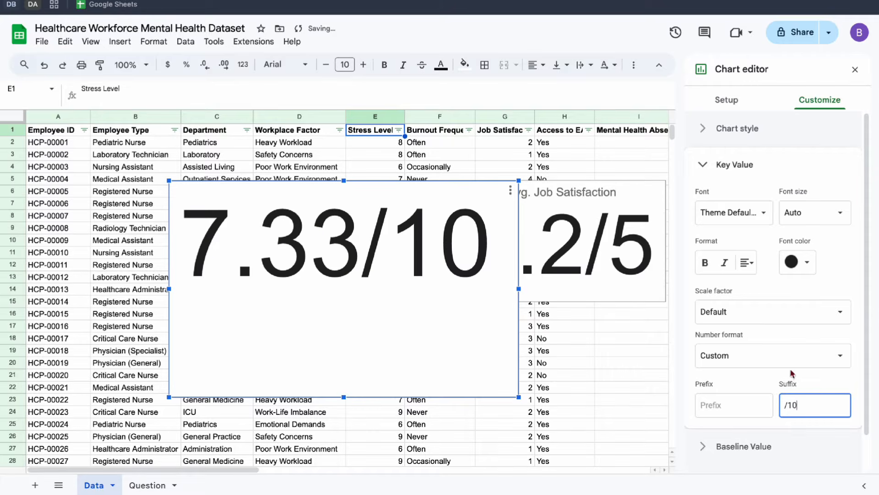
{"action": "left_click", "coordinate": [747, 263]}
{"action": "left_click", "coordinate": [761, 285]}
{"action": "scroll", "coordinate": [768, 305], "scroll_direction": "down", "scroll_amount": 1}
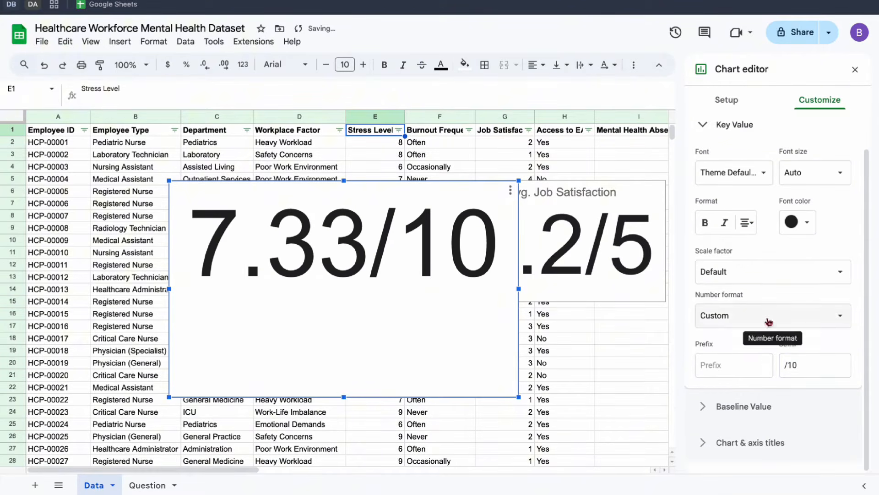
Give the Stress Level scorecard the centered title "Avg. Stress Level" and reduce the chart's height to fit its content.
{"action": "left_click", "coordinate": [732, 441]}
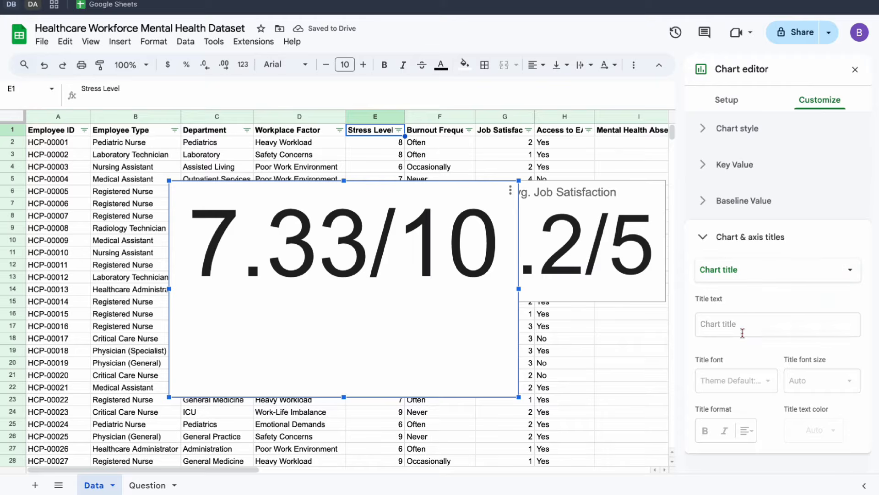
{"action": "left_click", "coordinate": [742, 325]}
{"action": "type", "text": "Avg"}
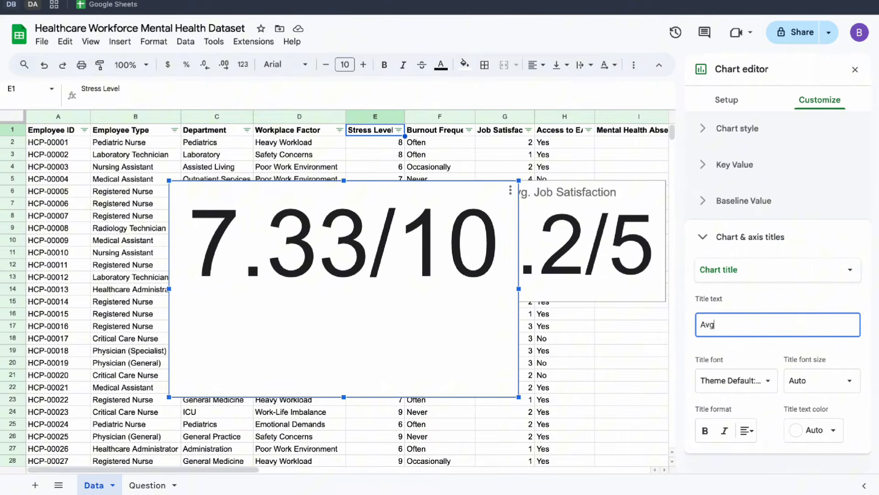
{"action": "type", "text": ". Stress L"}
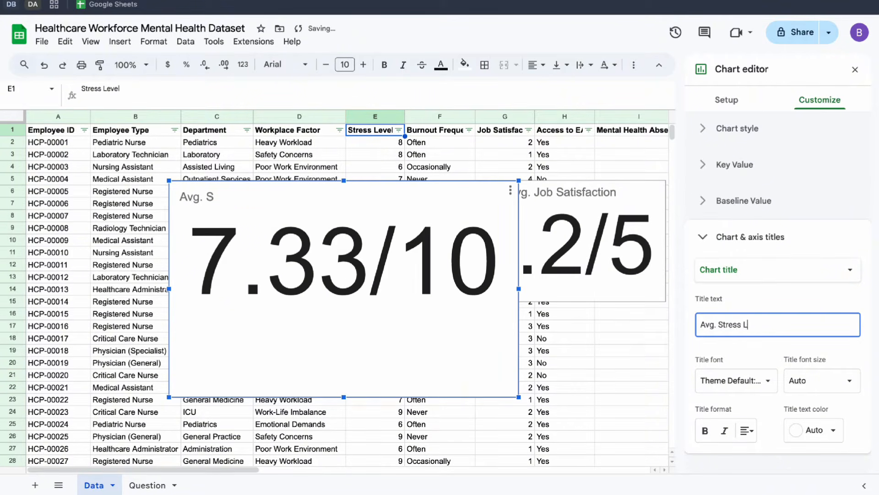
{"action": "type", "text": "evel"}
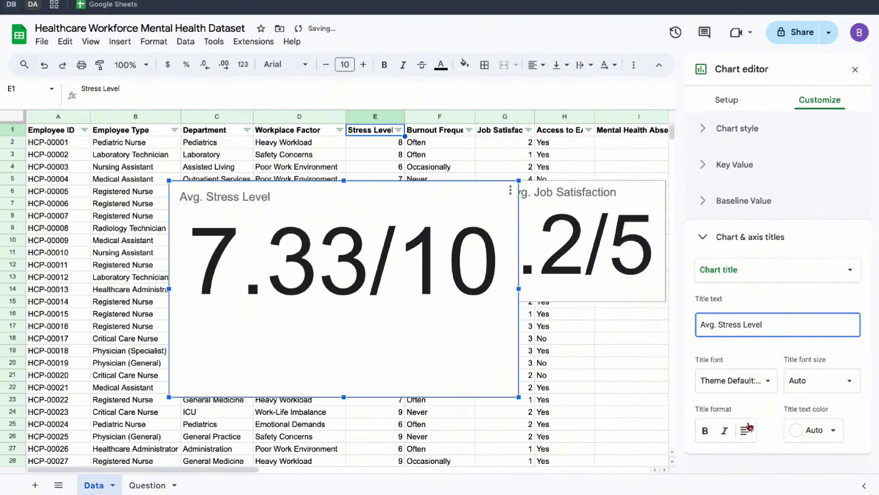
{"action": "left_click", "coordinate": [747, 430]}
{"action": "left_click", "coordinate": [764, 452]}
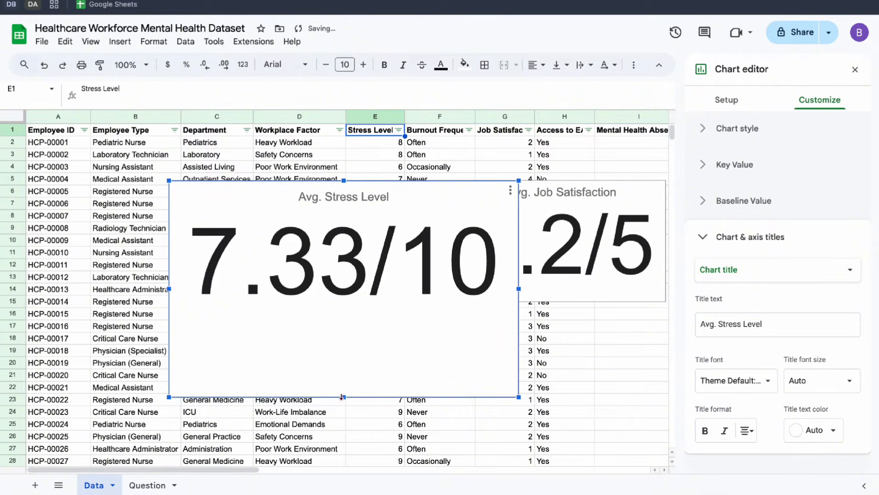
{"action": "left_click_drag", "start_coordinate": [341, 397], "coordinate": [350, 302]}
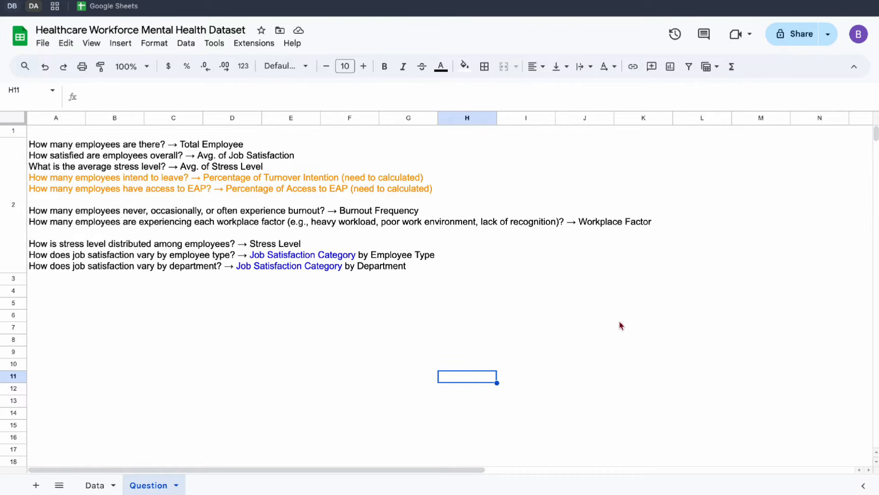
Color the first three questions on the Question sheet, from Total Employee to Avg. of Stress Level, dark green.
{"action": "left_click", "coordinate": [44, 180]}
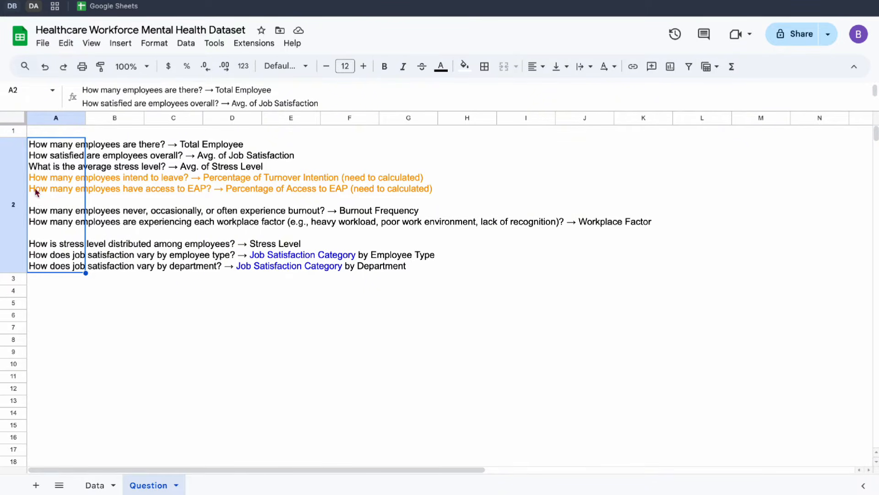
{"action": "double_click", "coordinate": [51, 196]}
{"action": "left_click_drag", "start_coordinate": [278, 170], "coordinate": [87, 131]}
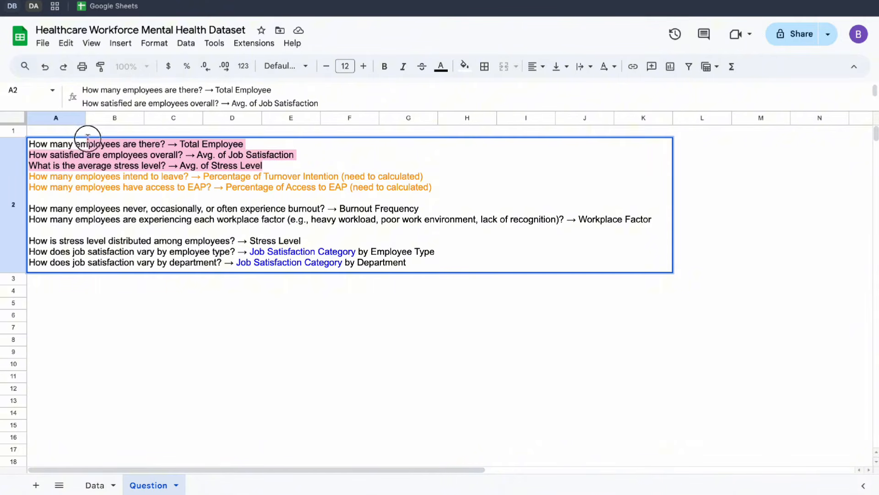
{"action": "left_click", "coordinate": [441, 69]}
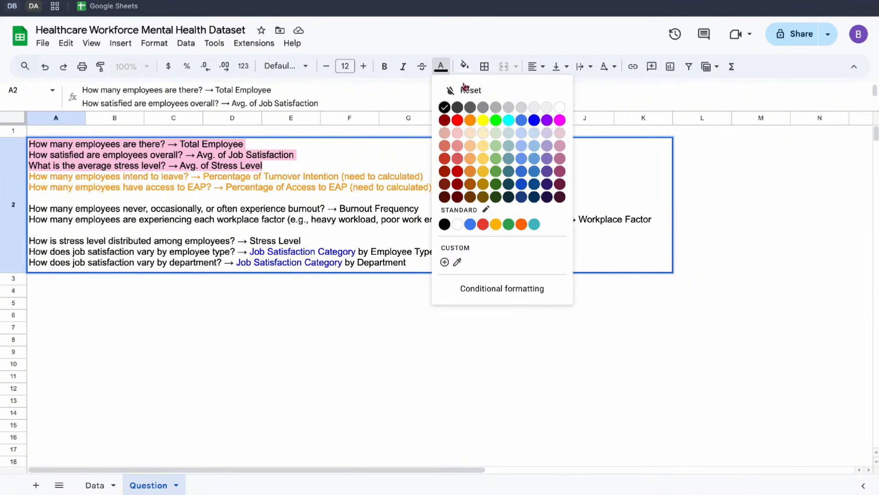
{"action": "left_click", "coordinate": [496, 120]}
{"action": "left_click", "coordinate": [446, 65]}
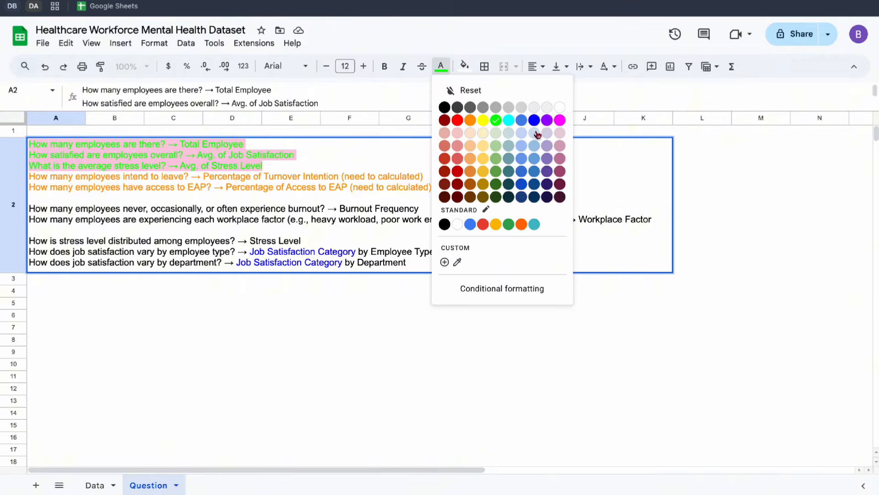
{"action": "left_click", "coordinate": [498, 182]}
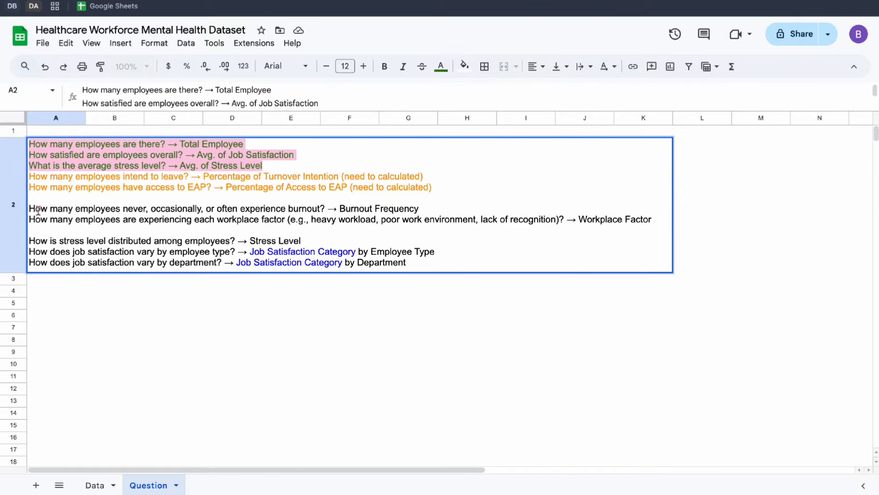
Check the burnout and workplace factor questions and insert a chart from the Data sheet's Burnout Frequency and Employee ID columns.
{"action": "left_click_drag", "start_coordinate": [31, 210], "coordinate": [660, 222]}
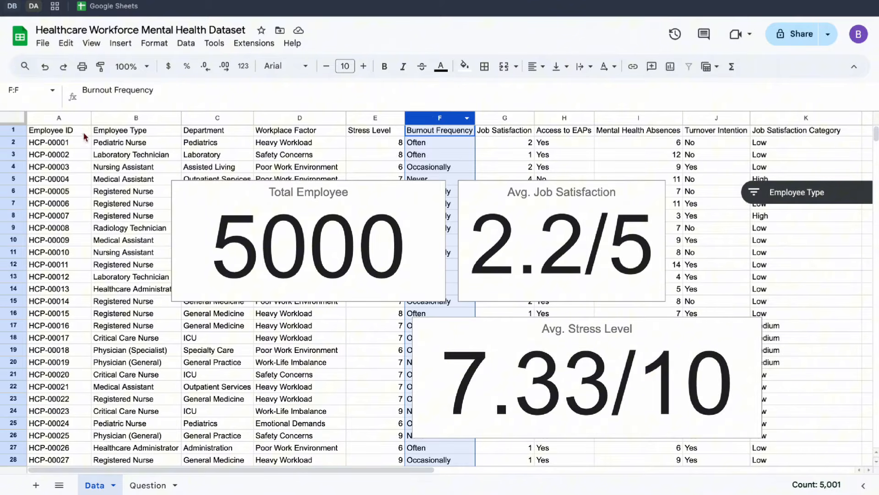
{"action": "left_click", "coordinate": [54, 118], "text": "ctrl"}
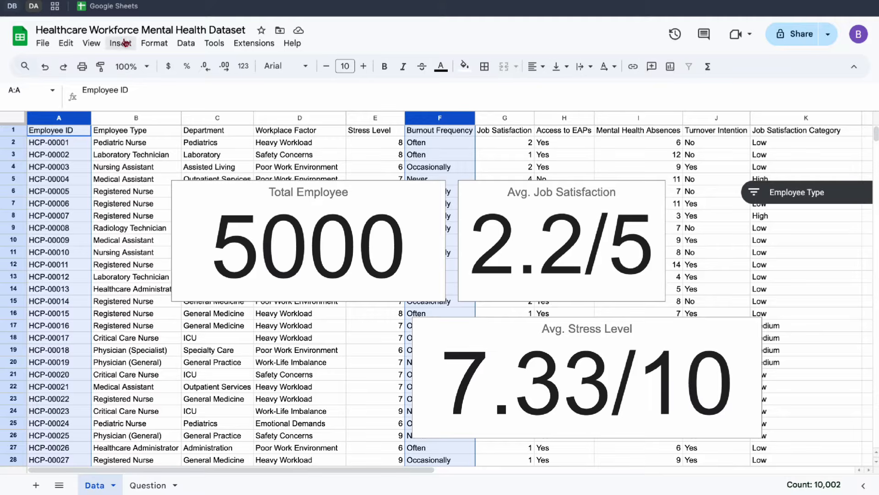
{"action": "left_click", "coordinate": [125, 45]}
{"action": "left_click", "coordinate": [165, 178]}
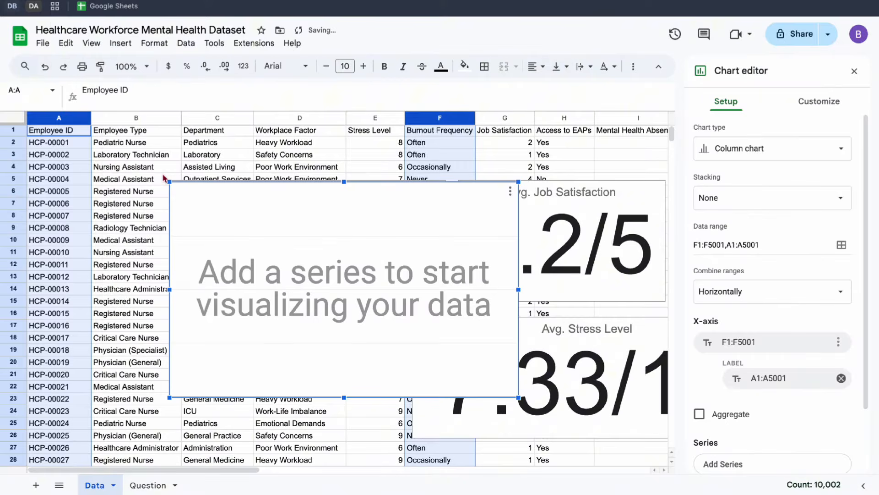
Make the burnout chart a Doughnut chart with row 1 as headers, aggregating Employee ID by Count.
{"action": "left_click", "coordinate": [772, 148]}
{"action": "scroll", "coordinate": [774, 275], "scroll_direction": "down", "scroll_amount": 5}
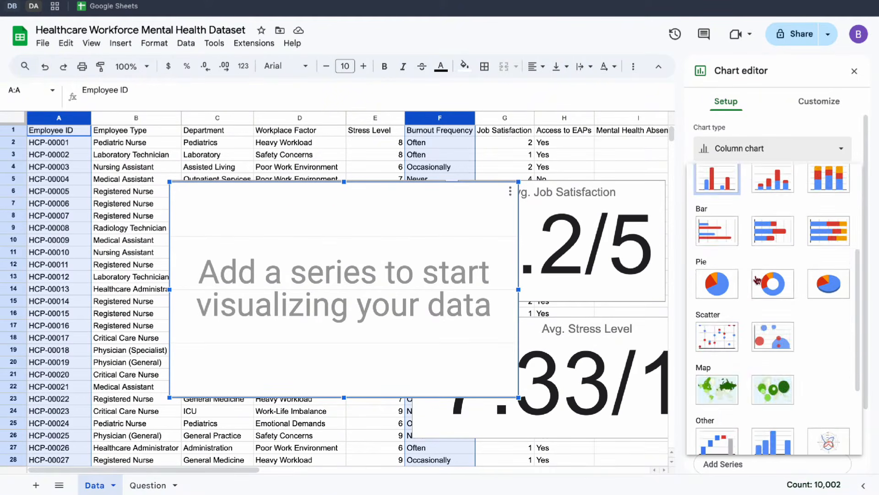
{"action": "left_click", "coordinate": [779, 286]}
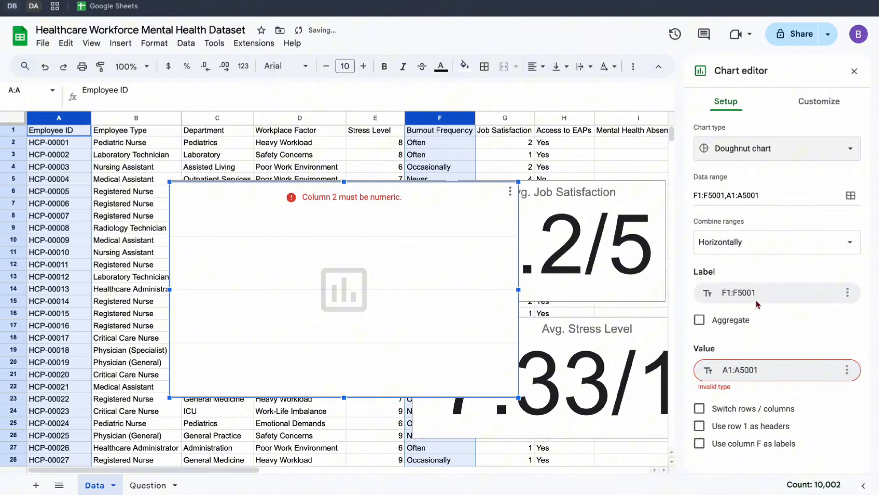
{"action": "left_click", "coordinate": [702, 428]}
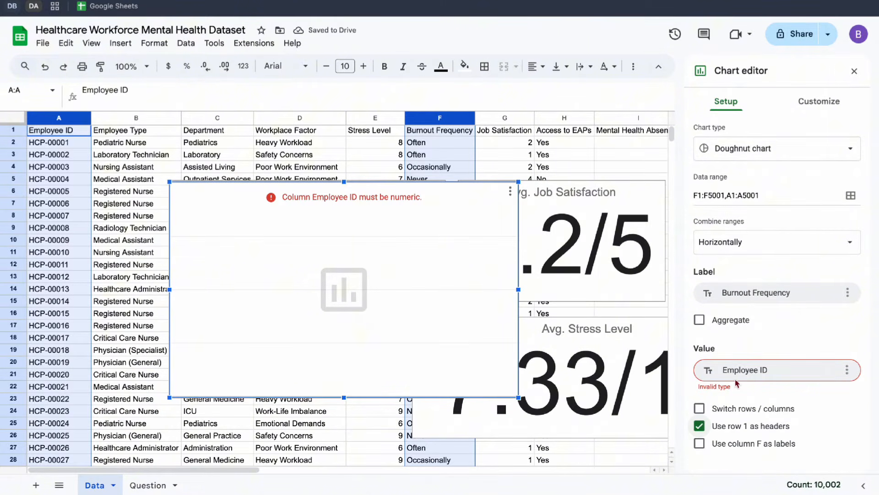
{"action": "left_click", "coordinate": [699, 320]}
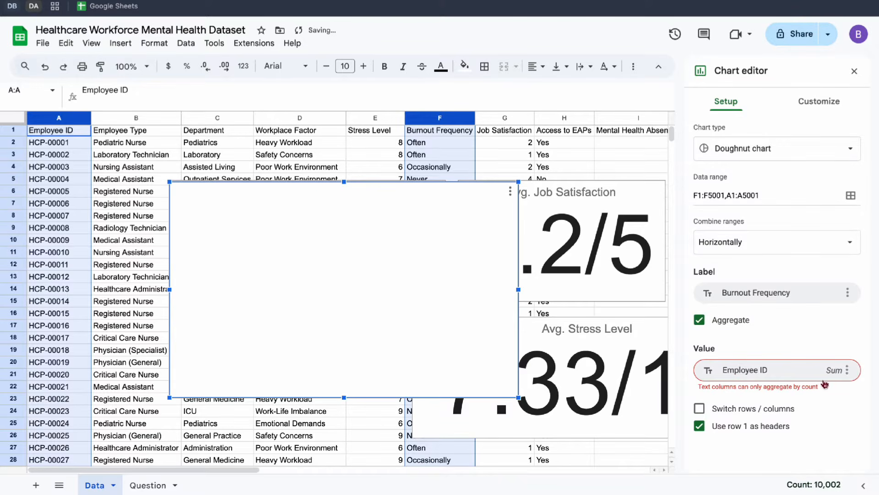
{"action": "left_click", "coordinate": [834, 371]}
{"action": "left_click", "coordinate": [849, 388]}
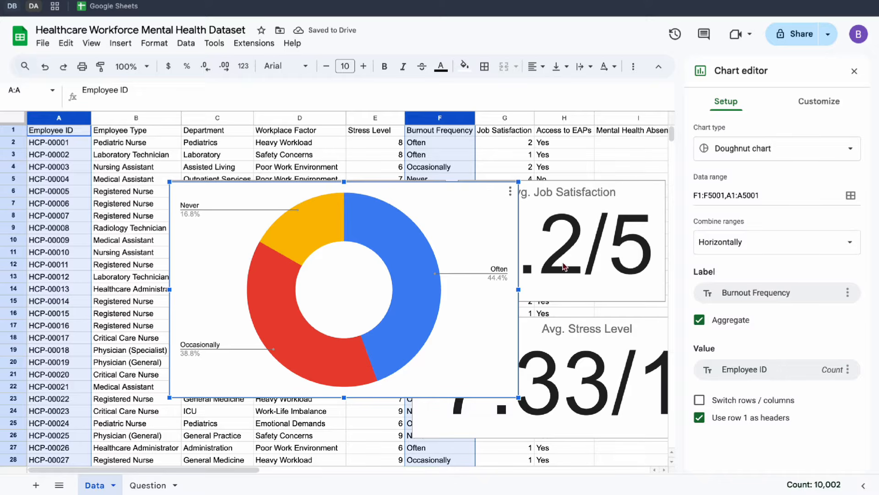
Give the burnout doughnut chart the centered title "Burnout Frequency".
{"action": "left_click", "coordinate": [837, 97]}
{"action": "left_click", "coordinate": [727, 238]}
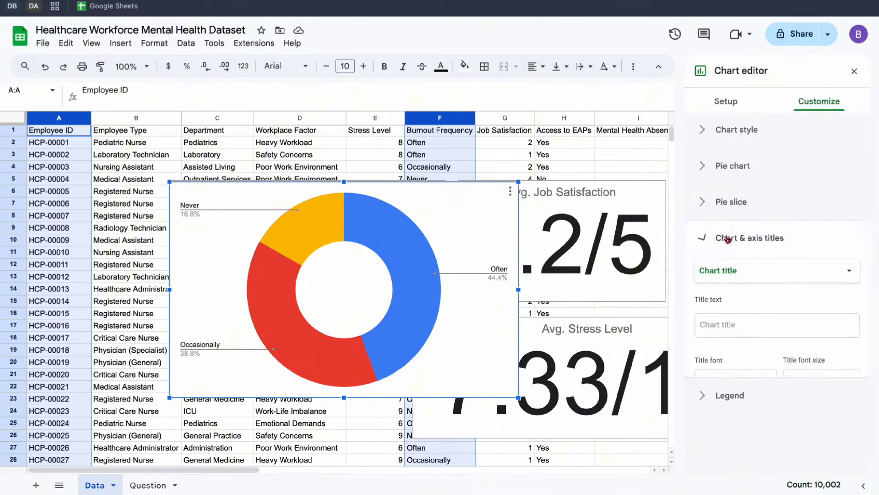
{"action": "left_click", "coordinate": [731, 324]}
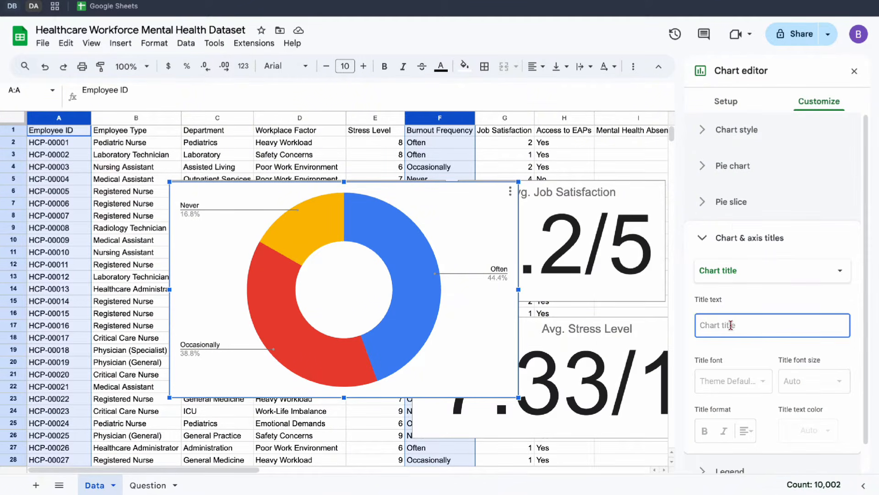
{"action": "type", "text": "Burnout Frequency"}
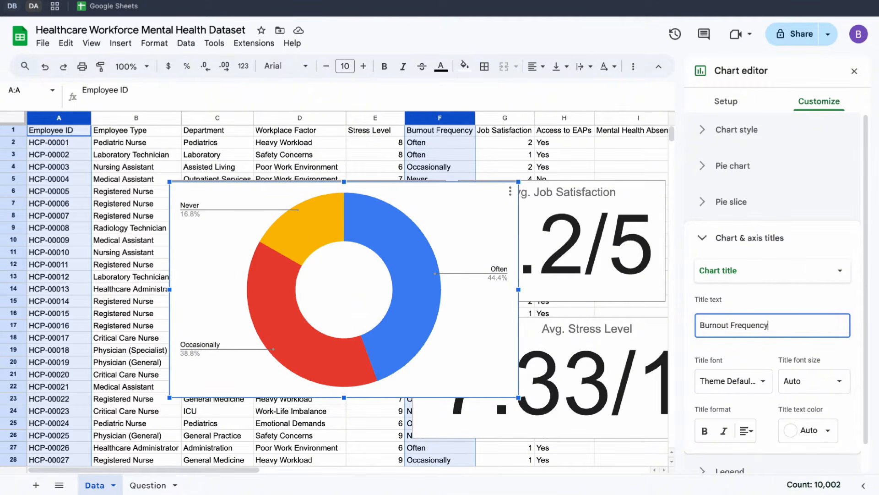
{"action": "scroll", "coordinate": [854, 397], "scroll_direction": "down", "scroll_amount": 1}
{"action": "left_click", "coordinate": [746, 402]}
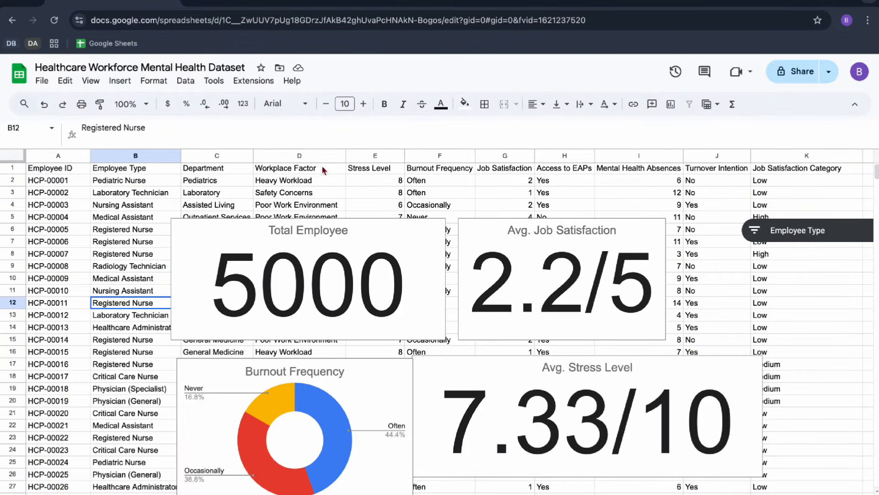
Insert a chart based on the Workplace Factor and Employee ID columns.
{"action": "left_click", "coordinate": [304, 156]}
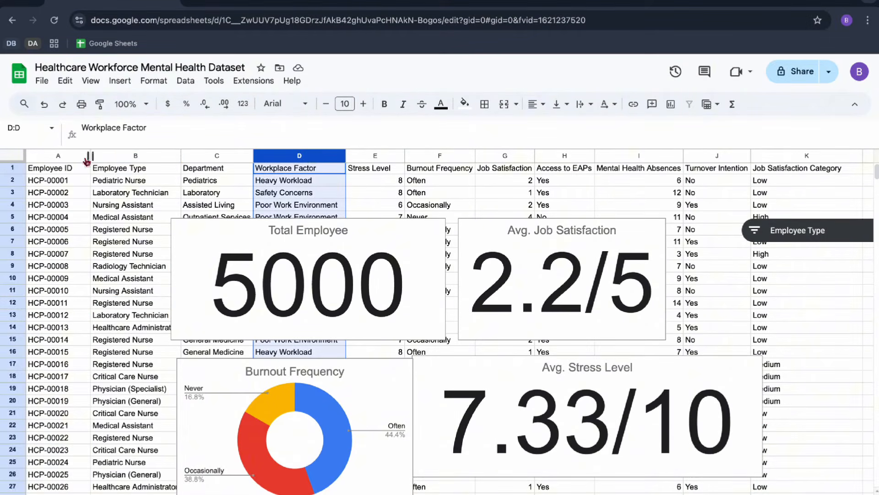
{"action": "left_click", "coordinate": [71, 156], "text": "ctrl"}
{"action": "left_click", "coordinate": [119, 82]}
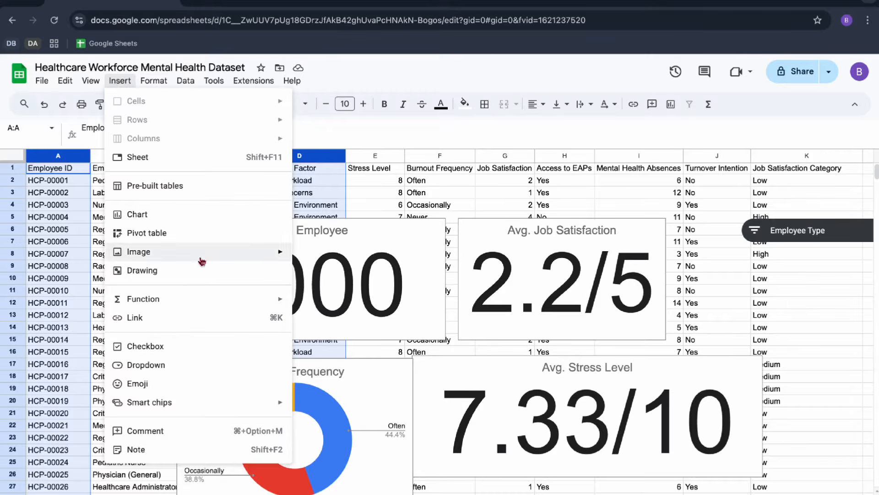
{"action": "left_click", "coordinate": [200, 222]}
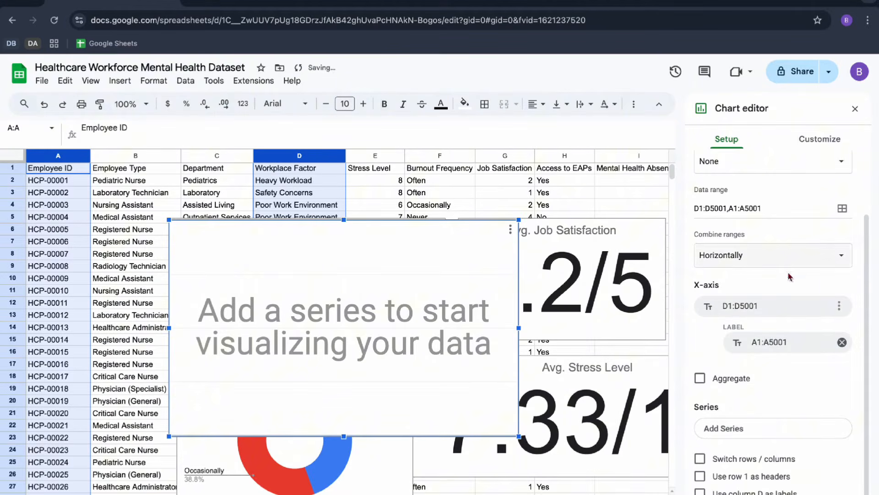
Turn the workplace factor chart into a Doughnut chart with row 1 as headers, aggregating Employee ID by Count.
{"action": "scroll", "coordinate": [735, 186], "scroll_direction": "up", "scroll_amount": 3}
{"action": "left_click", "coordinate": [735, 186]}
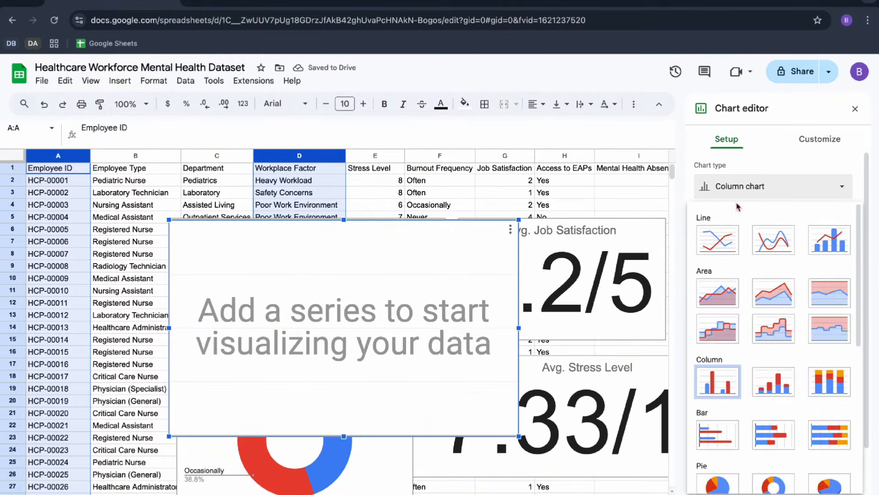
{"action": "scroll", "coordinate": [745, 347], "scroll_direction": "down", "scroll_amount": 4}
{"action": "scroll", "coordinate": [751, 335], "scroll_direction": "down", "scroll_amount": 3}
{"action": "scroll", "coordinate": [774, 293], "scroll_direction": "up", "scroll_amount": 1}
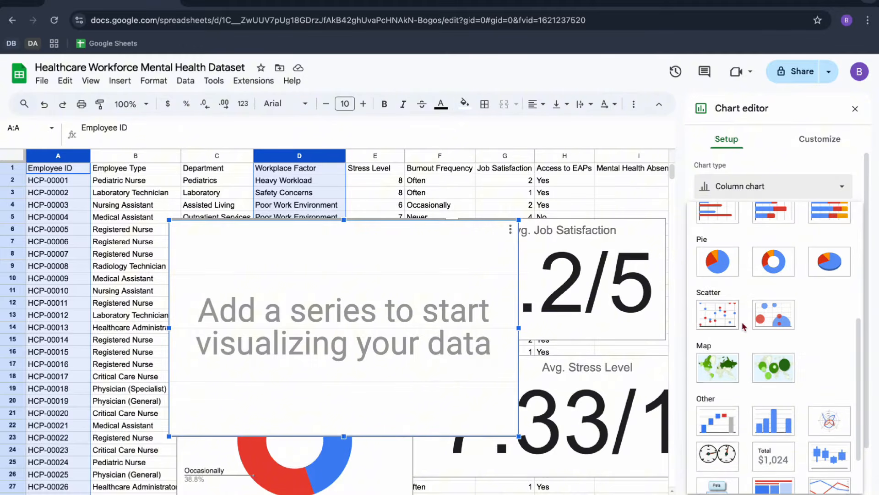
{"action": "left_click", "coordinate": [785, 266]}
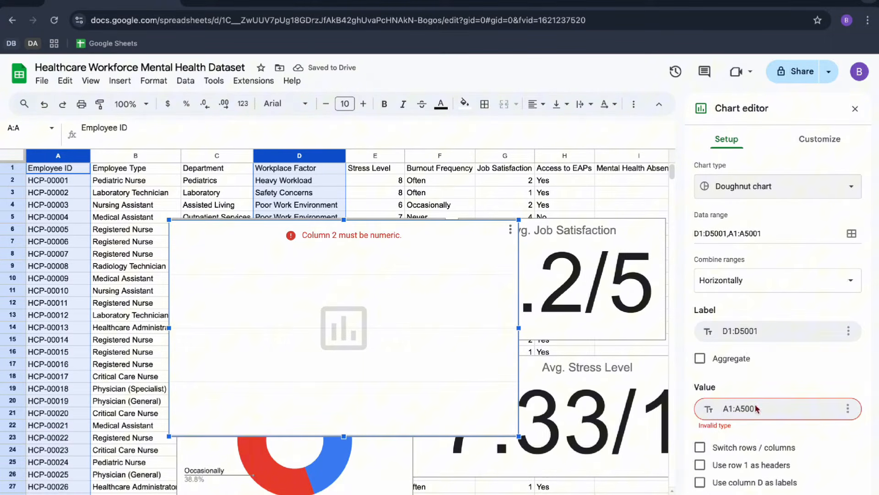
{"action": "left_click", "coordinate": [701, 466]}
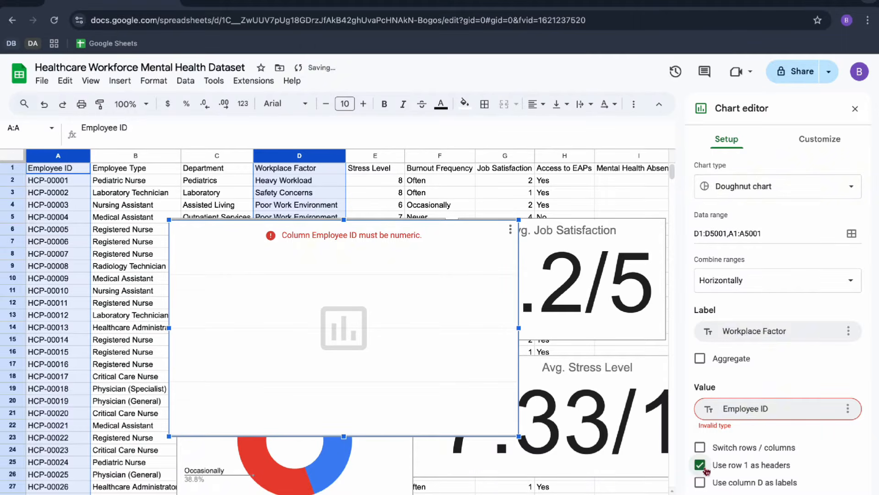
{"action": "left_click", "coordinate": [704, 362]}
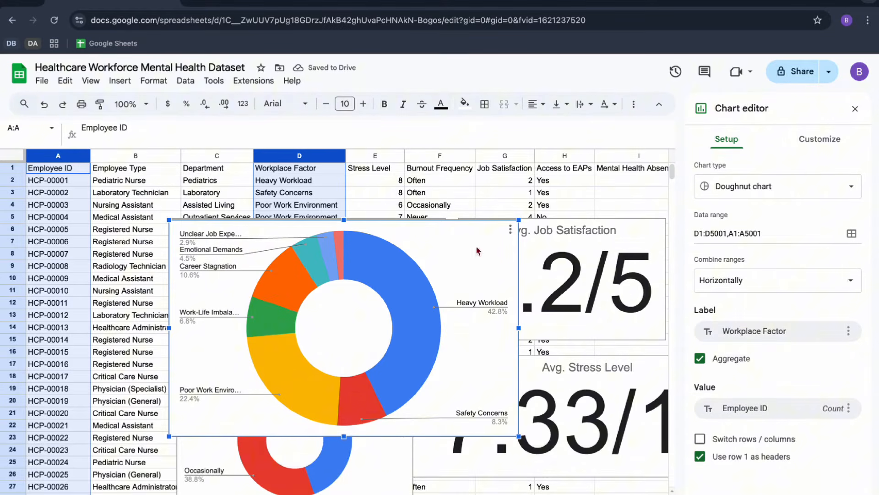
Title the workplace factor doughnut chart "Workplace Factor".
{"action": "left_click", "coordinate": [825, 145]}
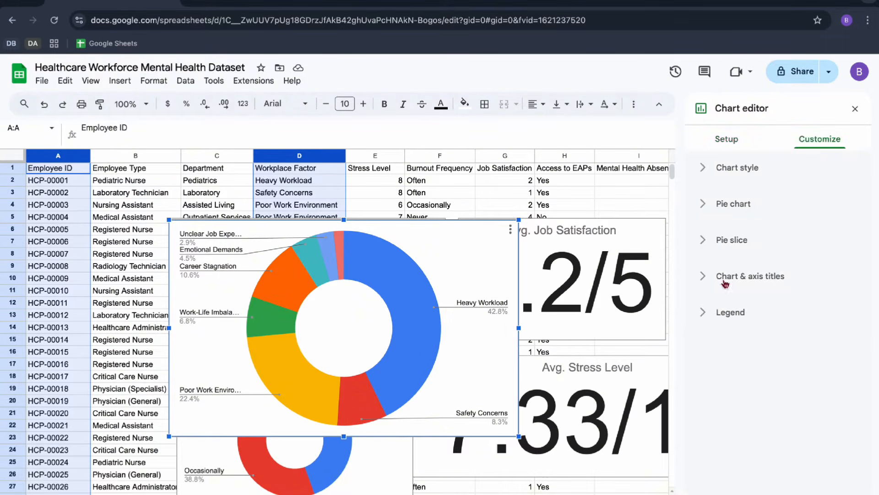
{"action": "left_click", "coordinate": [715, 170]}
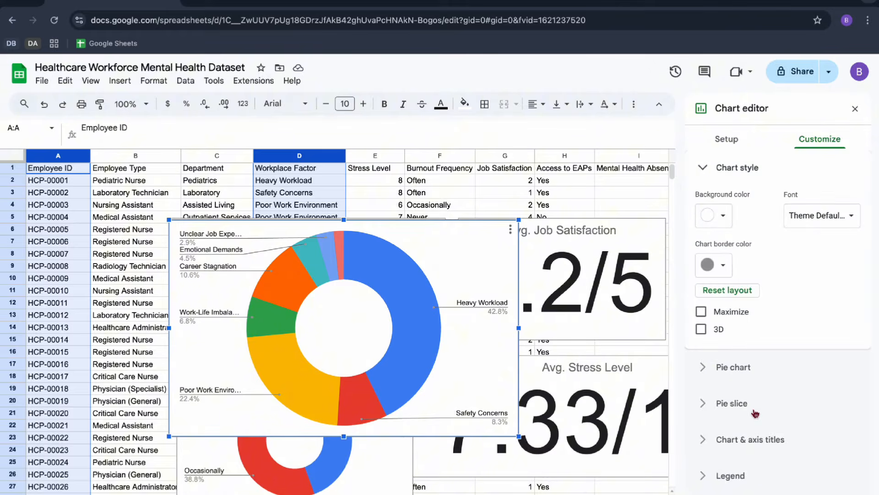
{"action": "left_click", "coordinate": [747, 439]}
{"action": "left_click", "coordinate": [707, 339]}
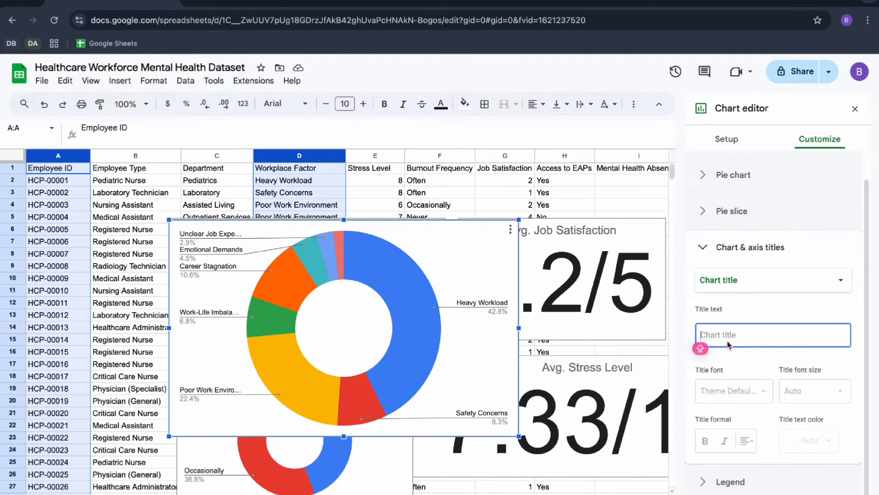
{"action": "type", "text": "Workplace Factor"}
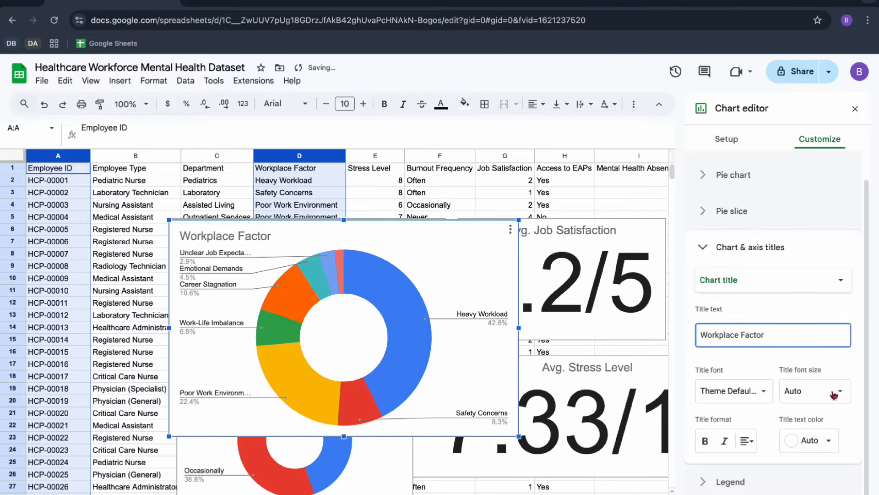
Center the title of the workplace factor doughnut chart.
{"action": "left_click", "coordinate": [746, 441]}
{"action": "left_click", "coordinate": [764, 464]}
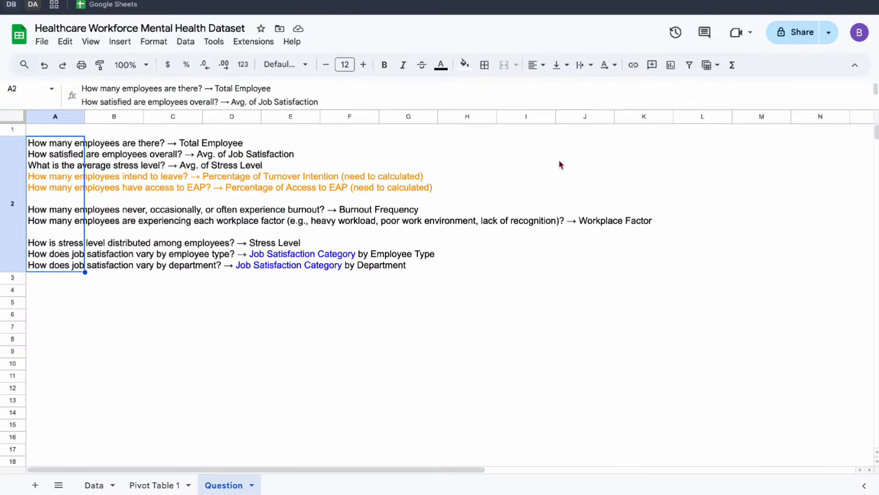
Examine the turnover intention and EAP access questions that need calculated percentages on the Question sheet.
{"action": "double_click", "coordinate": [35, 176]}
{"action": "left_click_drag", "start_coordinate": [28, 175], "coordinate": [448, 187]}
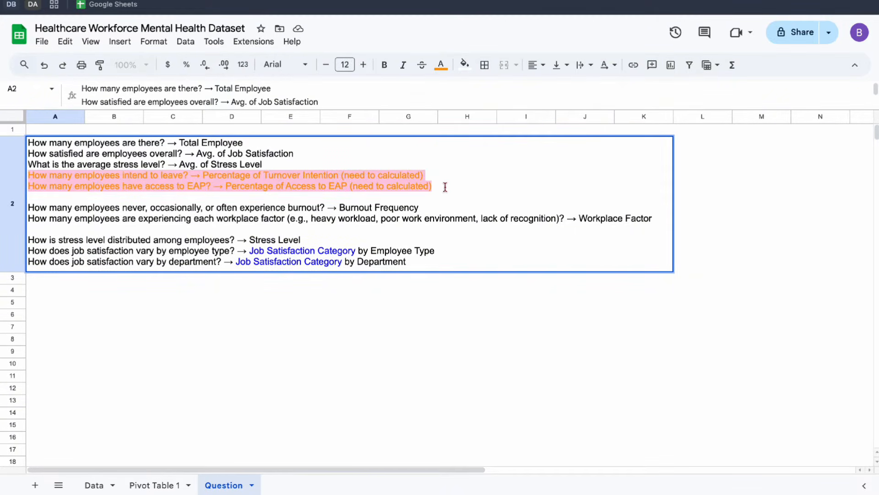
{"action": "left_click", "coordinate": [120, 303]}
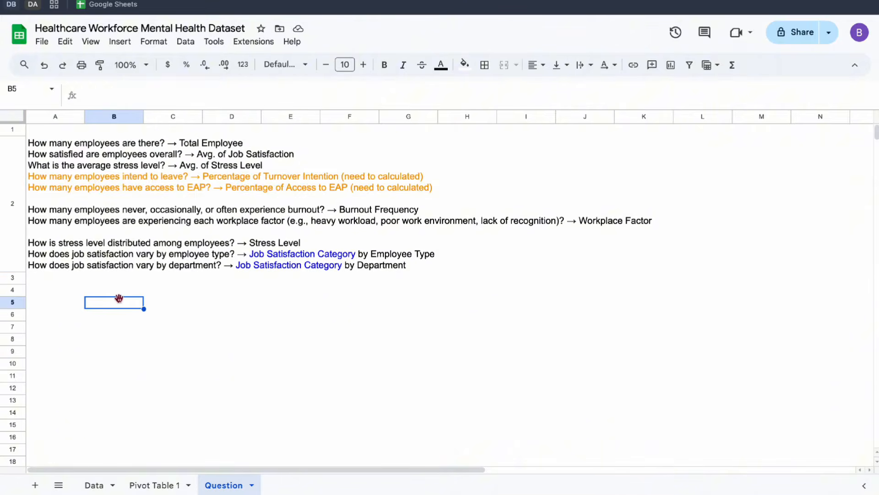
{"action": "left_click", "coordinate": [48, 308]}
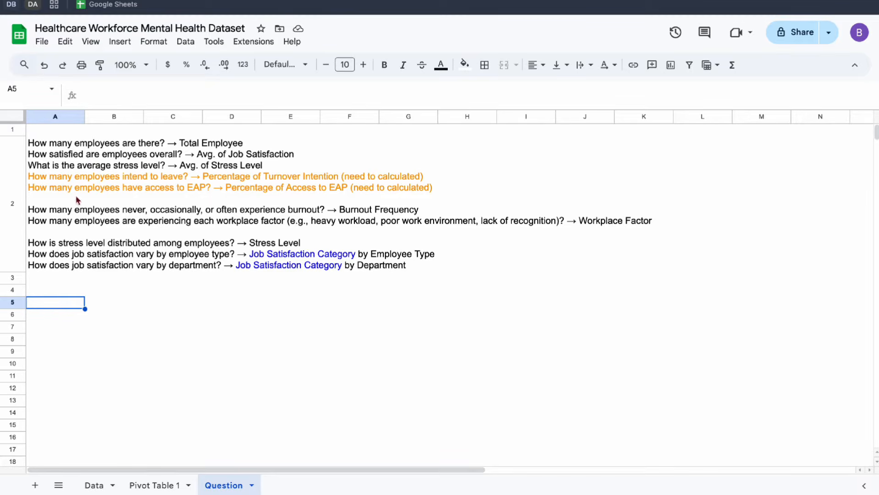
{"action": "type", "text": "countif"}
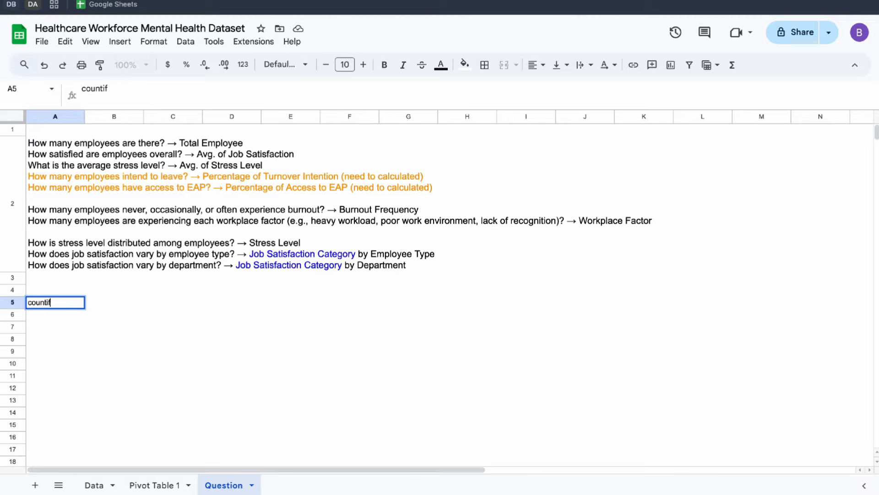
{"action": "key", "text": "BackSpace"}
{"action": "key", "text": "BackSpace"}
{"action": "key", "text": "BackSpace"}
{"action": "key", "text": "BackSpace"}
{"action": "key", "text": "BackSpace"}
{"action": "key", "text": "BackSpace"}
{"action": "key", "text": "Escape"}
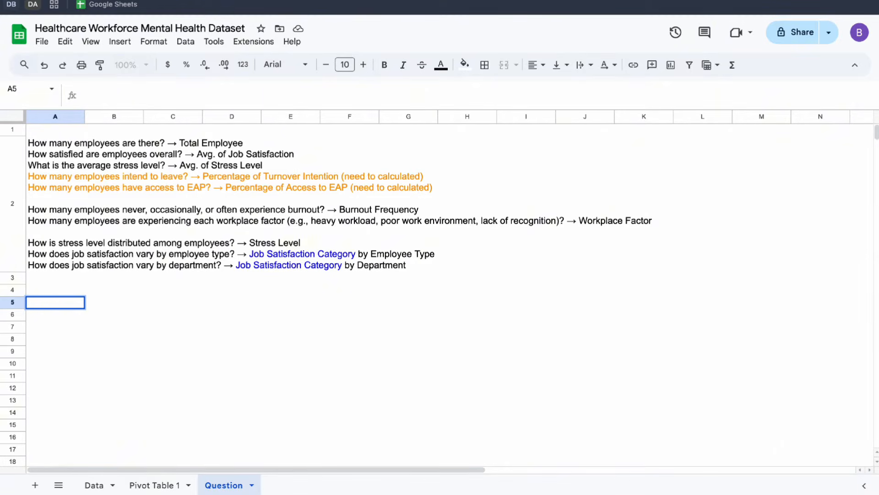
{"action": "key", "text": "Return"}
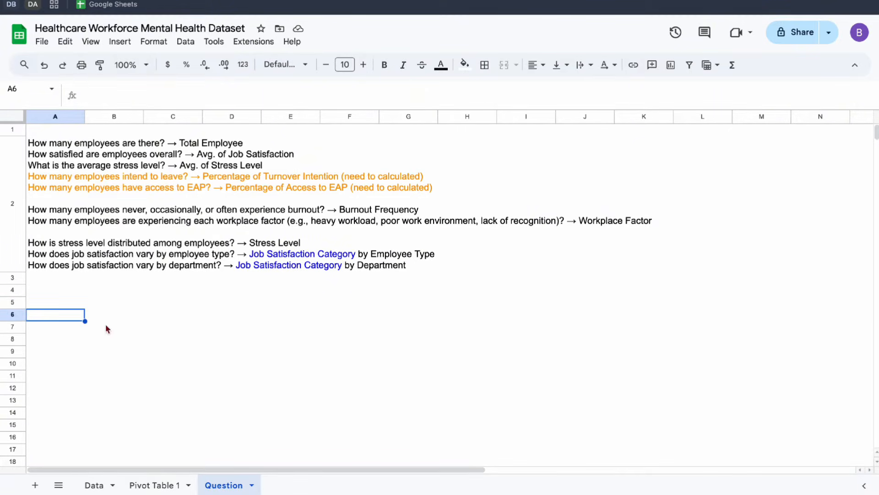
Create a pivot table from the full dataset Data!A1:K5001 at cell A1 of the existing Pivot Table 1 sheet.
{"action": "left_click", "coordinate": [158, 484]}
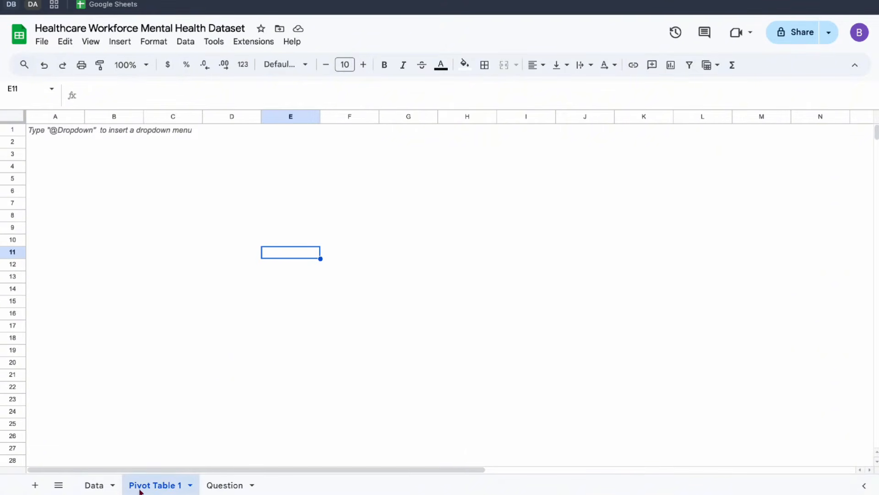
{"action": "left_click", "coordinate": [94, 484]}
{"action": "left_click", "coordinate": [110, 145]}
{"action": "key", "text": "ctrl+a"}
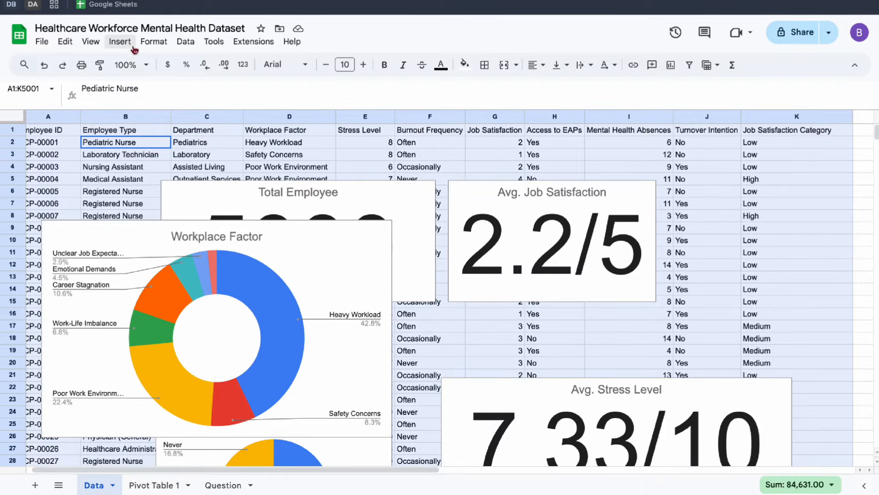
{"action": "left_click", "coordinate": [120, 42]}
{"action": "left_click", "coordinate": [171, 194]}
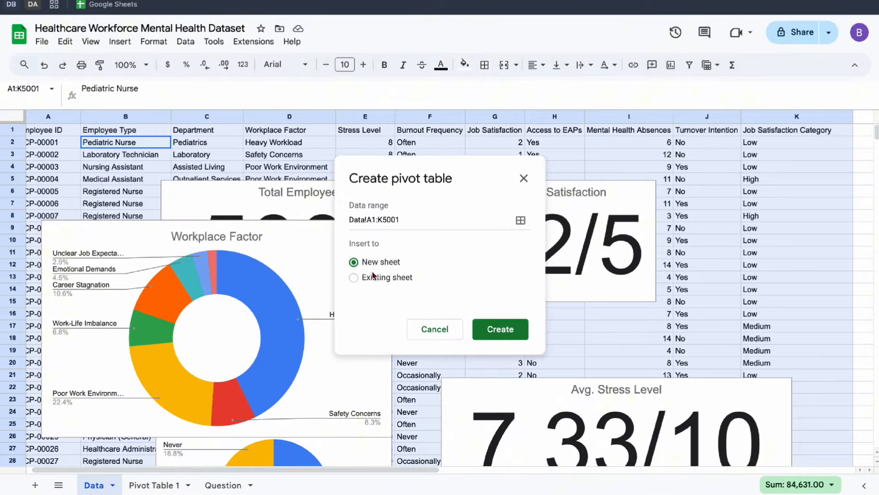
{"action": "left_click", "coordinate": [373, 277]}
{"action": "left_click", "coordinate": [154, 484]}
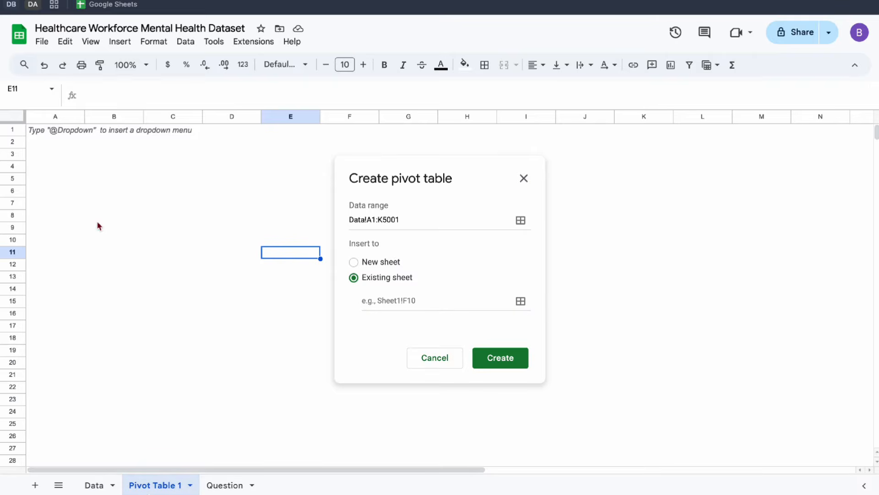
{"action": "left_click", "coordinate": [373, 298]}
{"action": "left_click", "coordinate": [45, 133]}
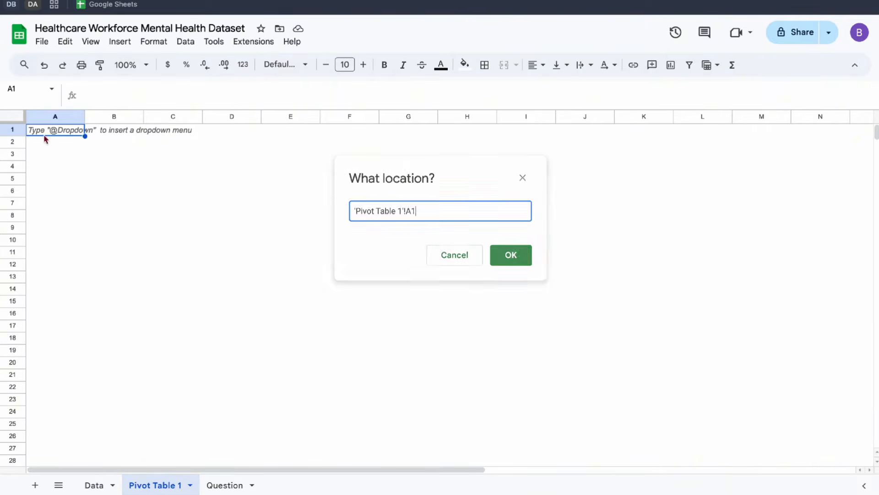
{"action": "left_click", "coordinate": [507, 254]}
{"action": "left_click", "coordinate": [509, 339]}
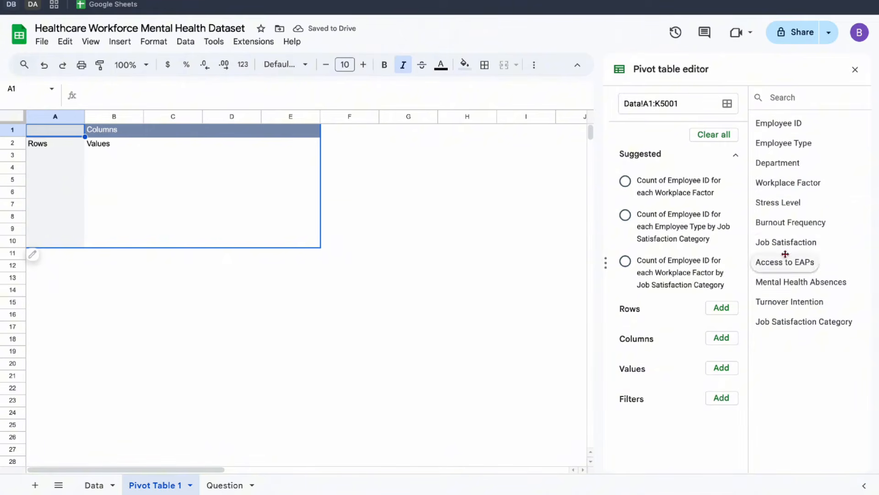
Set the pivot table's rows to Turnover Intention and its values to the Employee ID count shown as % of column.
{"action": "left_click_drag", "start_coordinate": [778, 301], "coordinate": [690, 321]}
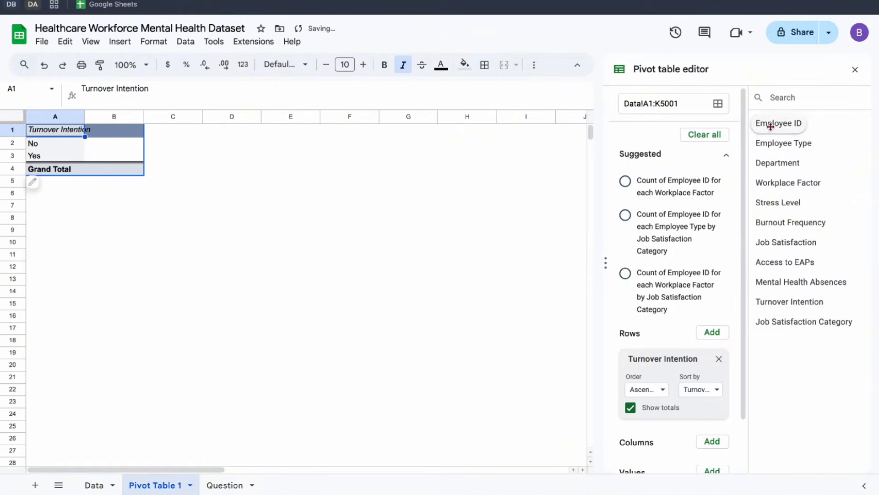
{"action": "left_click_drag", "start_coordinate": [766, 121], "coordinate": [644, 429]}
{"action": "left_click", "coordinate": [662, 441]}
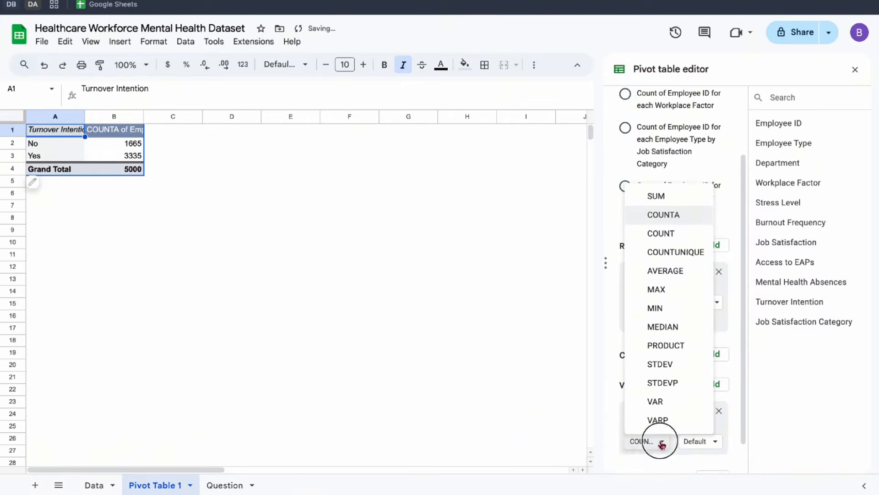
{"action": "left_click", "coordinate": [736, 393]}
{"action": "scroll", "coordinate": [733, 394], "scroll_direction": "down", "scroll_amount": 1}
{"action": "left_click", "coordinate": [712, 409]}
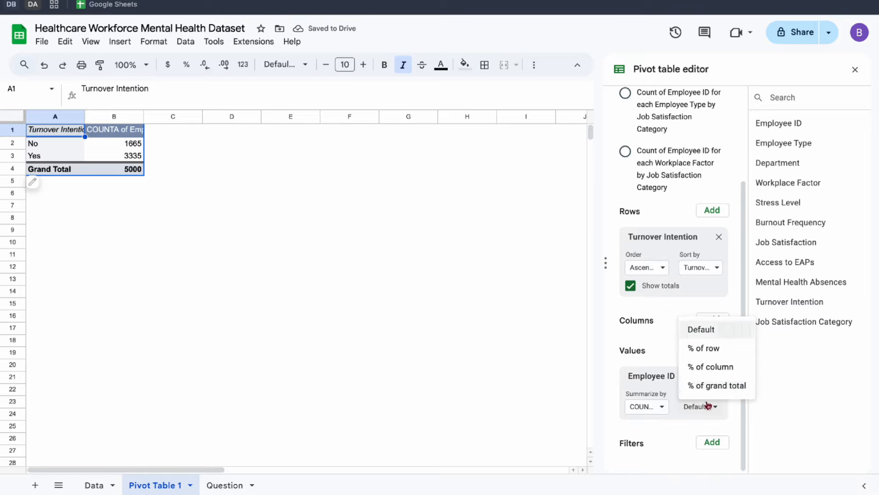
{"action": "left_click", "coordinate": [713, 367]}
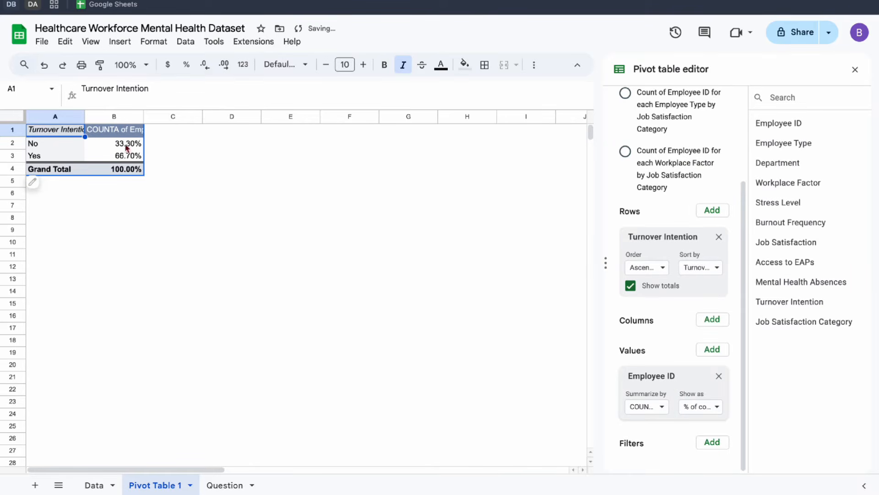
Show the turnover pivot percentages with one decimal place and fit column A to its contents.
{"action": "left_click_drag", "start_coordinate": [127, 148], "coordinate": [129, 169]}
{"action": "left_click", "coordinate": [204, 66]}
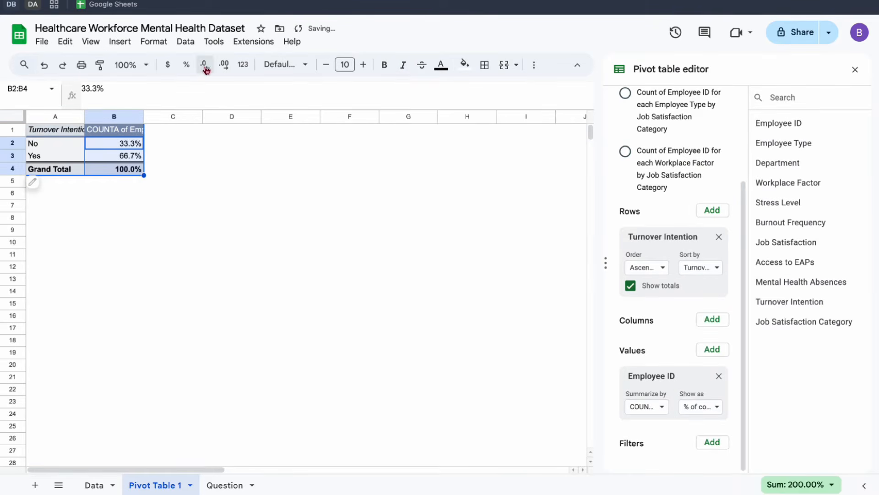
{"action": "double_click", "coordinate": [85, 116]}
{"action": "left_click", "coordinate": [134, 158]}
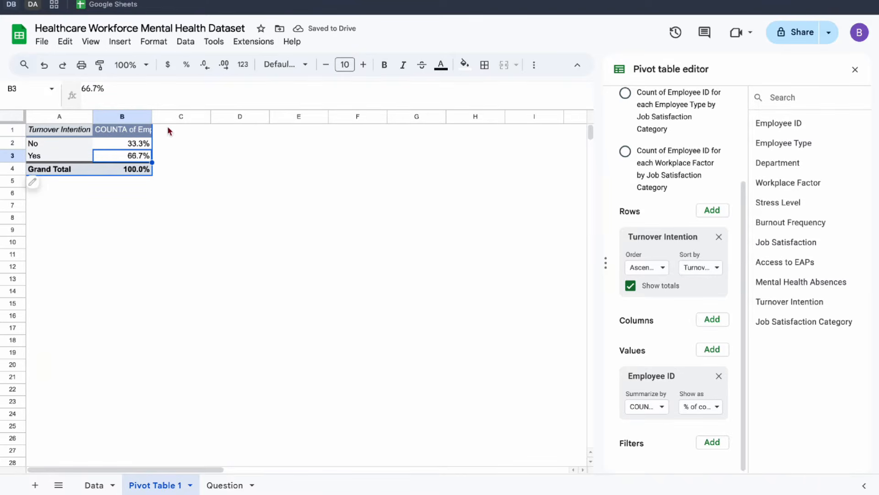
Duplicate the Turnover Intention pivot table below the original, starting at cell A7.
{"action": "left_click", "coordinate": [75, 131]}
{"action": "key", "text": "ctrl+a"}
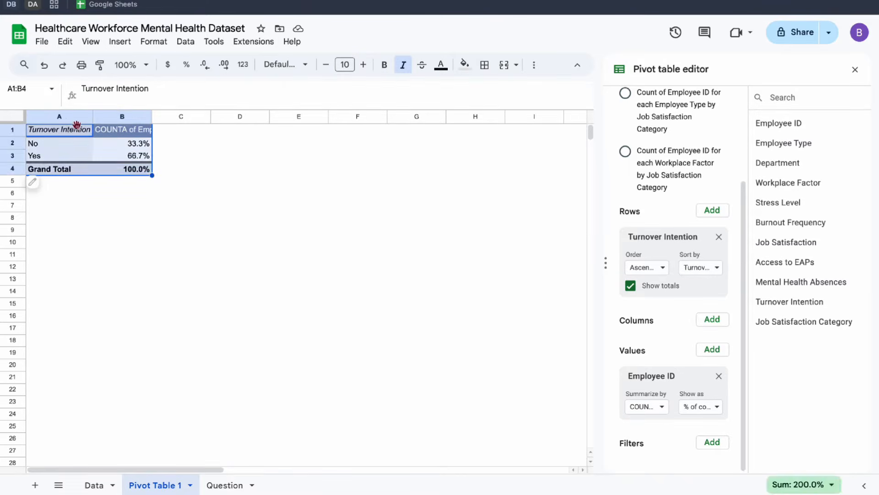
{"action": "left_click", "coordinate": [228, 134]}
{"action": "left_click", "coordinate": [51, 208]}
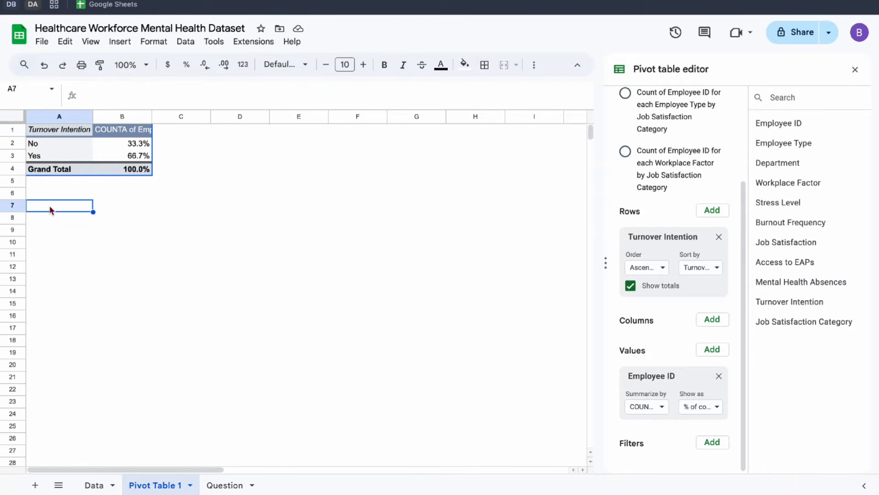
{"action": "type", "text": "Turnover Intention\tCOUNTA of Employee ID No\t33.3% Yes\t66.7% Grand Total\t100.0%"}
{"action": "left_click", "coordinate": [39, 236]}
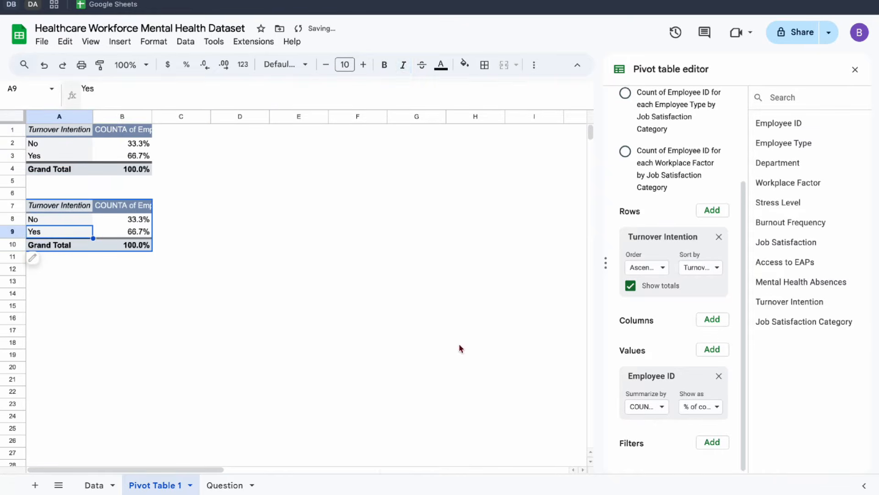
Replace Turnover Intention with Access to EAPs as the row field of the copied pivot table.
{"action": "left_click", "coordinate": [231, 485]}
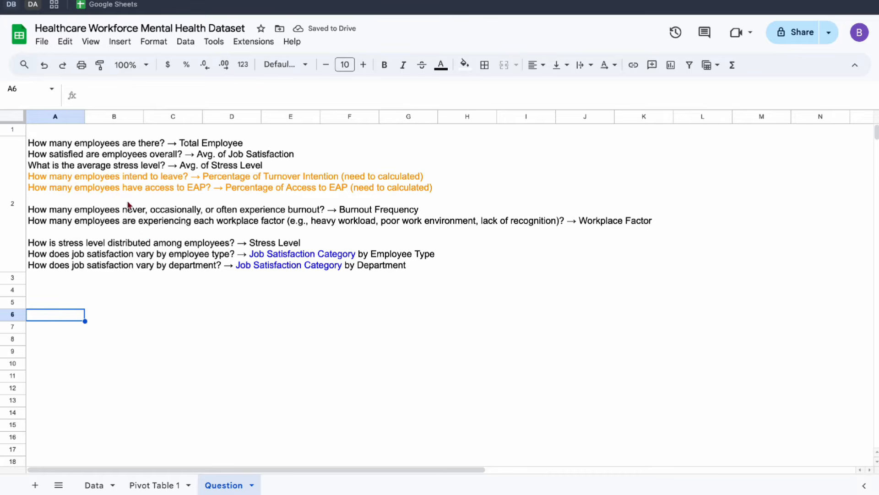
{"action": "left_click", "coordinate": [158, 485]}
{"action": "scroll", "coordinate": [660, 328], "scroll_direction": "down", "scroll_amount": 3}
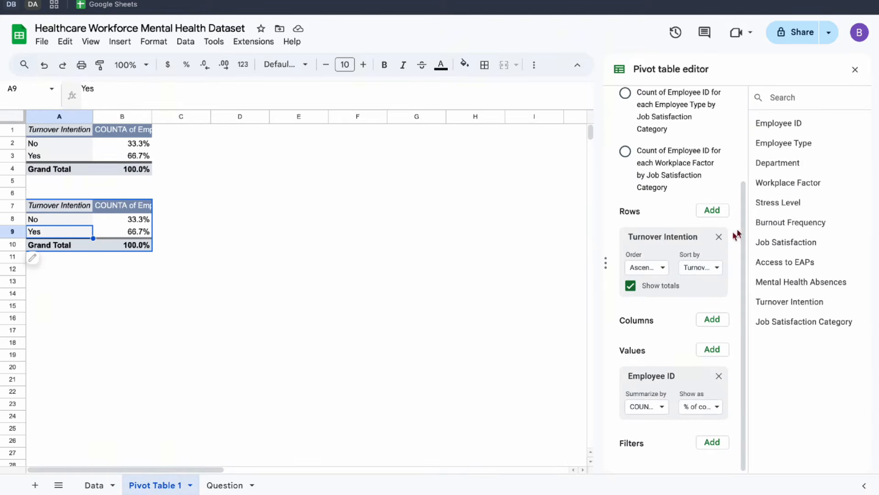
{"action": "left_click_drag", "start_coordinate": [784, 262], "coordinate": [662, 256]}
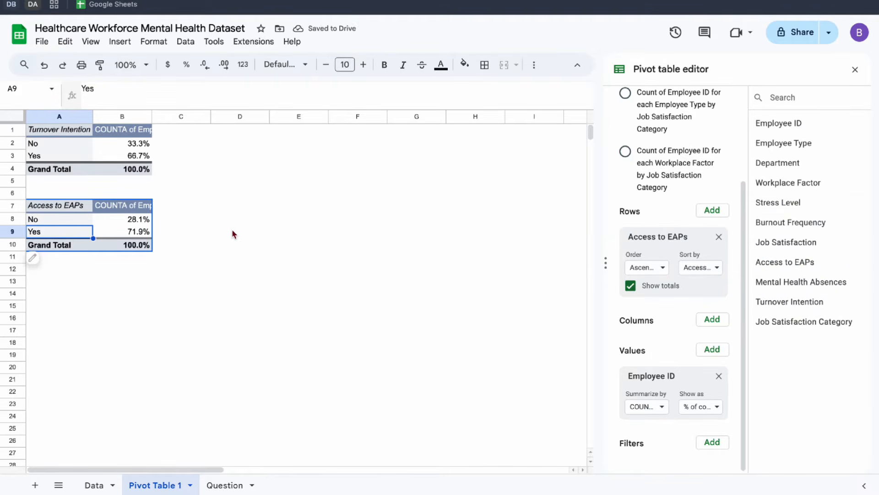
Examine the question about how stress level is distributed among employees on the Question sheet.
{"action": "left_click", "coordinate": [98, 483]}
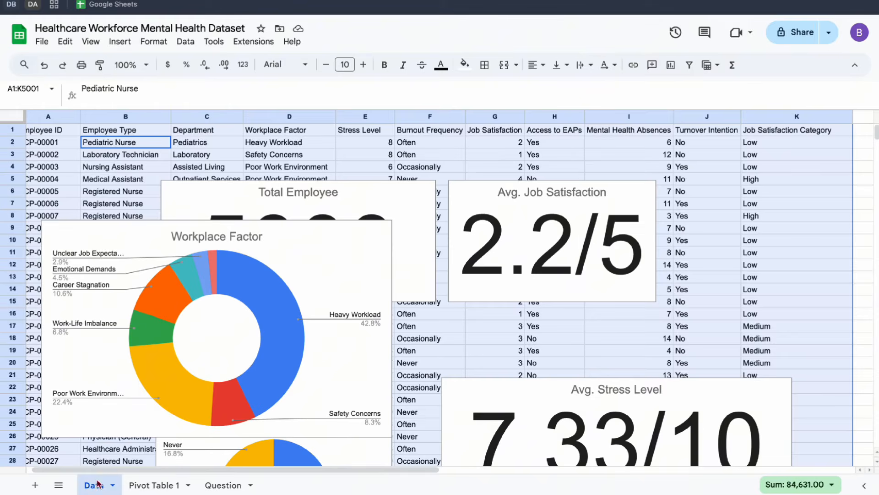
{"action": "left_click", "coordinate": [223, 484]}
{"action": "scroll", "coordinate": [137, 338], "scroll_direction": "down", "scroll_amount": 1}
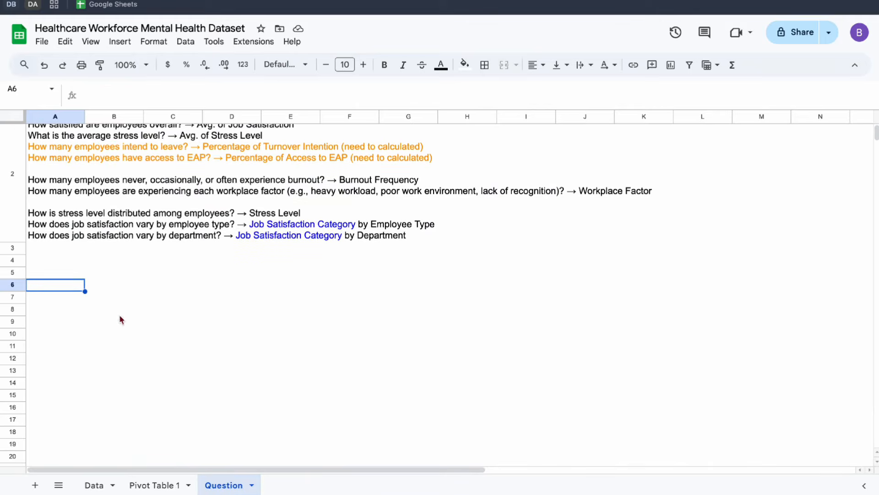
{"action": "left_click", "coordinate": [30, 213]}
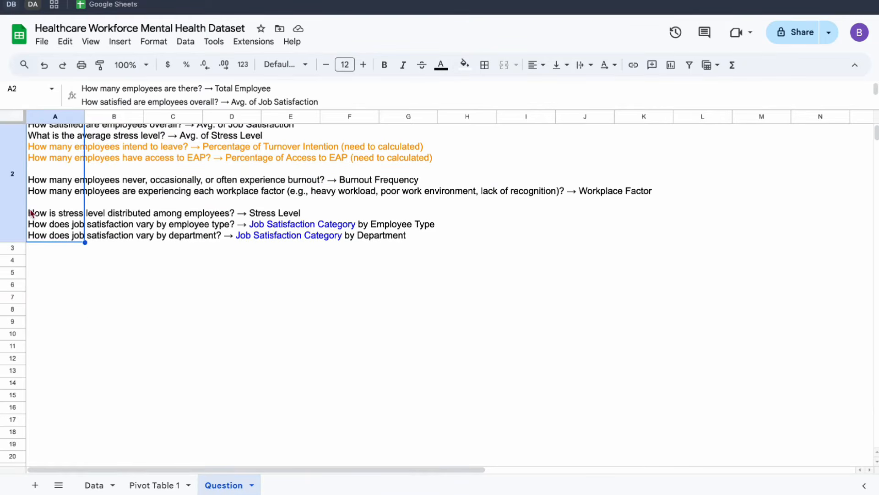
{"action": "double_click", "coordinate": [52, 223]}
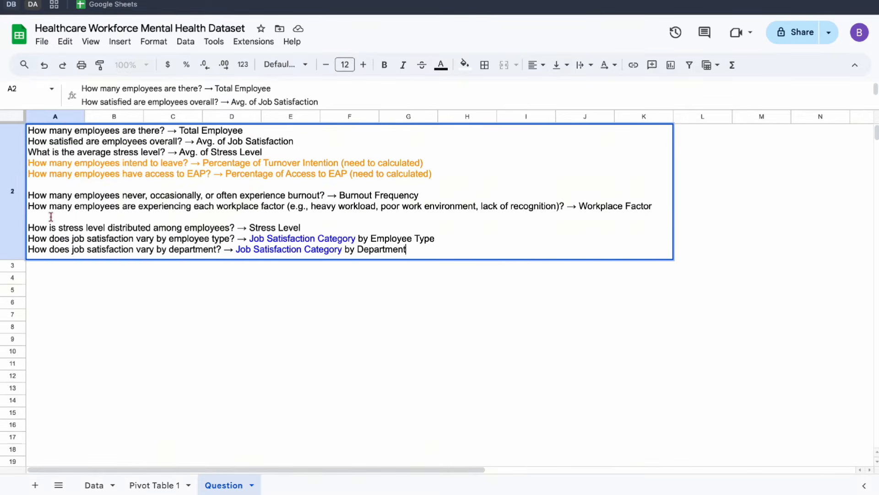
{"action": "left_click_drag", "start_coordinate": [55, 228], "coordinate": [237, 228]}
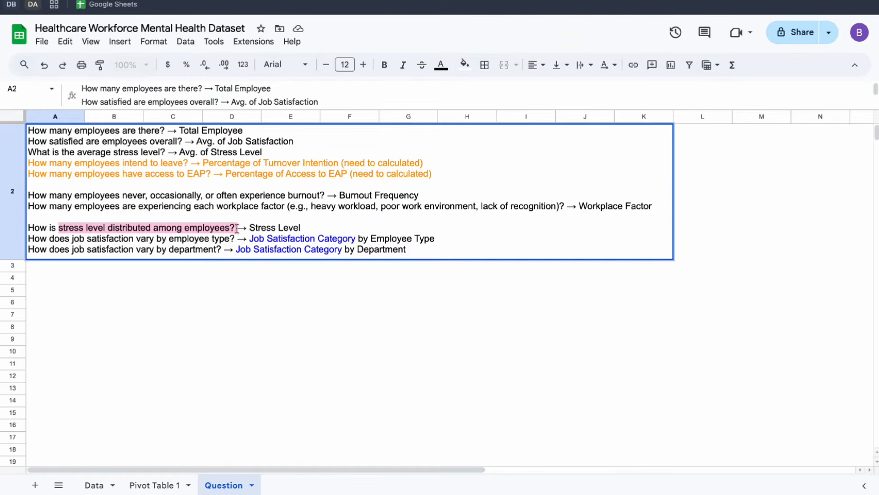
{"action": "left_click", "coordinate": [88, 299]}
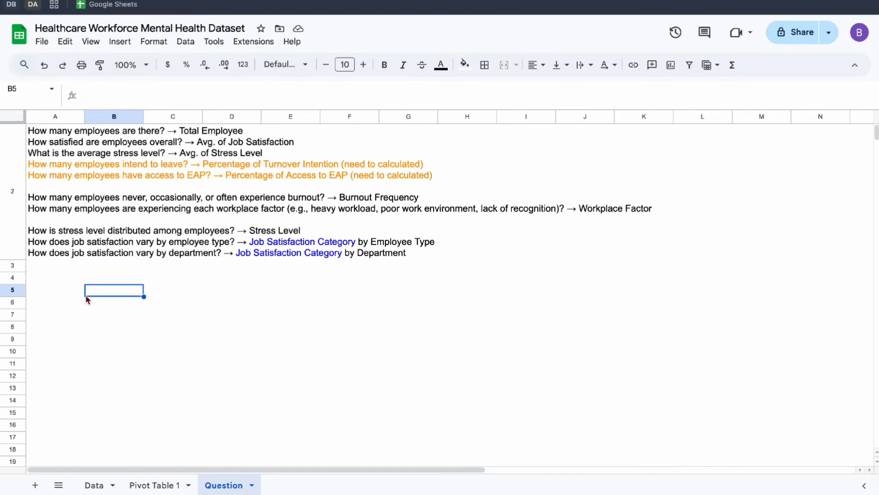
{"action": "left_click", "coordinate": [57, 243]}
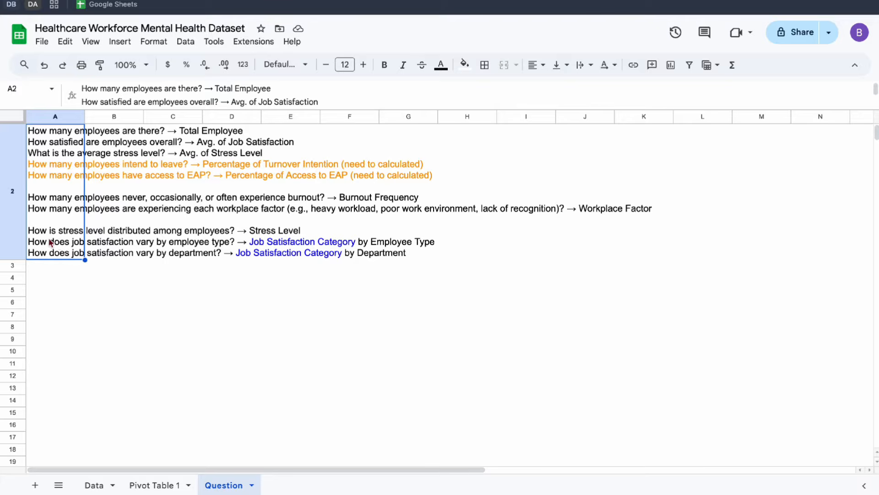
{"action": "double_click", "coordinate": [50, 242]}
{"action": "left_click_drag", "start_coordinate": [57, 227], "coordinate": [227, 224]}
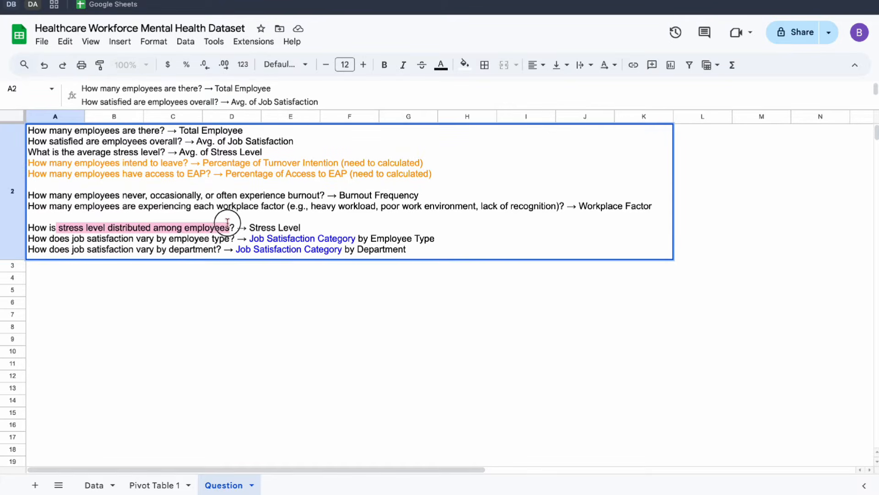
{"action": "left_click", "coordinate": [63, 278]}
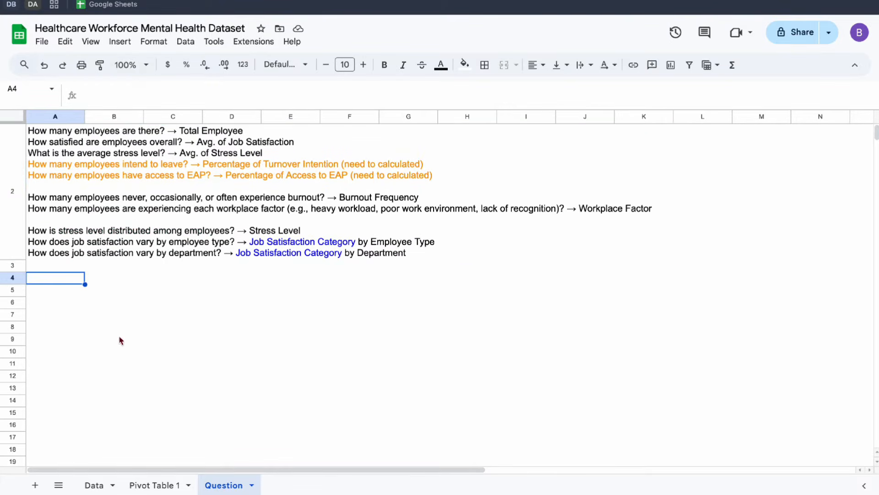
Duplicate the Access to EAPs pivot table below the original on the Pivot Table 1 sheet, starting at cell A13.
{"action": "left_click", "coordinate": [157, 484]}
{"action": "key", "text": "ctrl+a"}
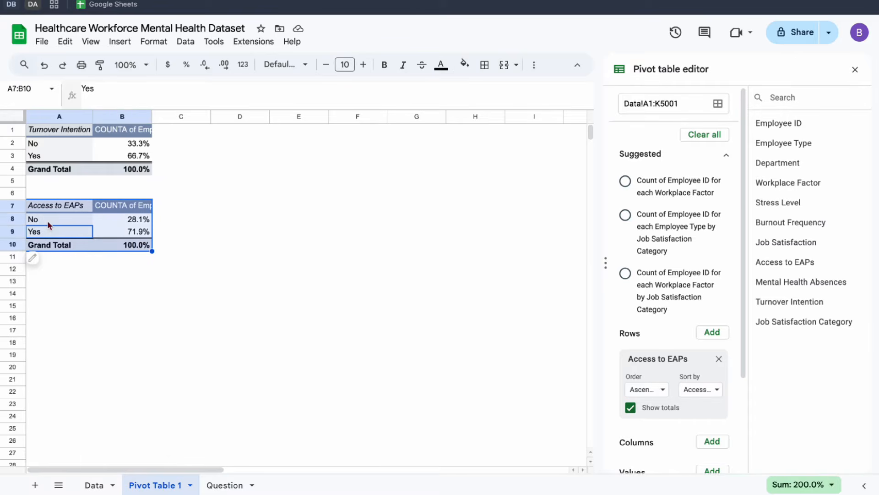
{"action": "left_click", "coordinate": [40, 284]}
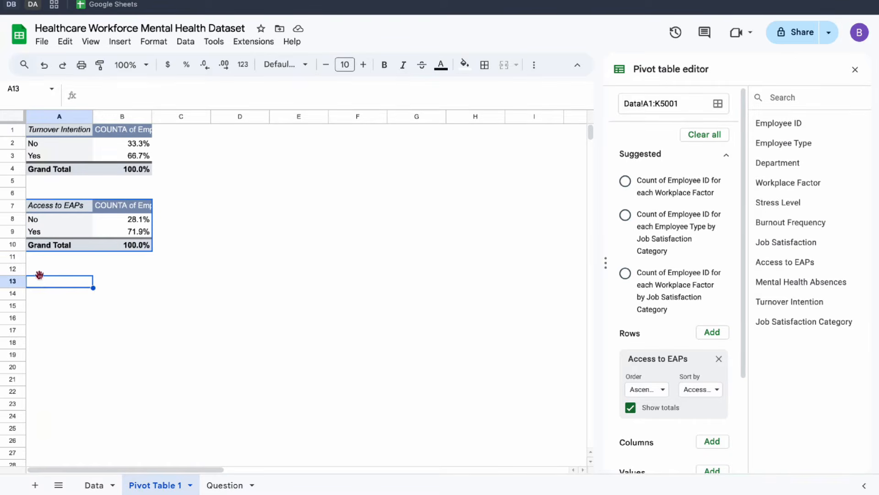
{"action": "type", "text": "Access to EAPs\tCOUNTA of Employee ID No\t28.1% Yes\t71.9% Grand Total\t100.0%"}
{"action": "scroll", "coordinate": [731, 210], "scroll_direction": "down", "scroll_amount": 2}
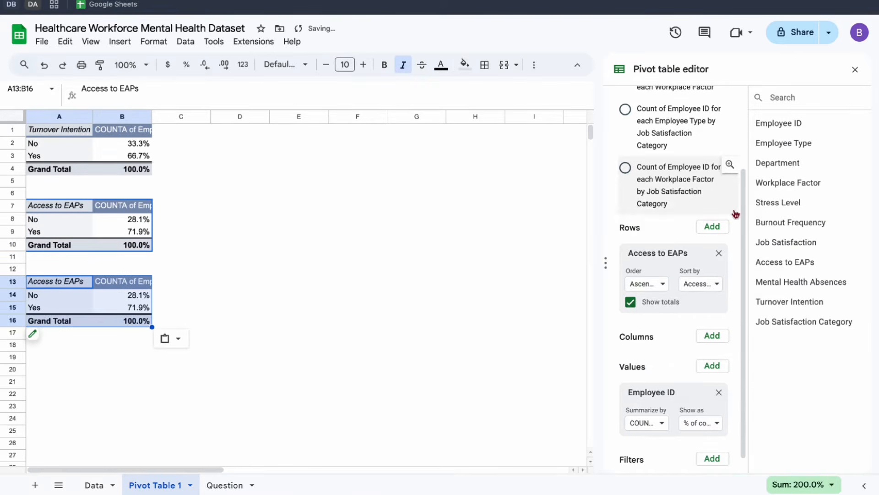
{"action": "left_click_drag", "start_coordinate": [777, 202], "coordinate": [687, 284]}
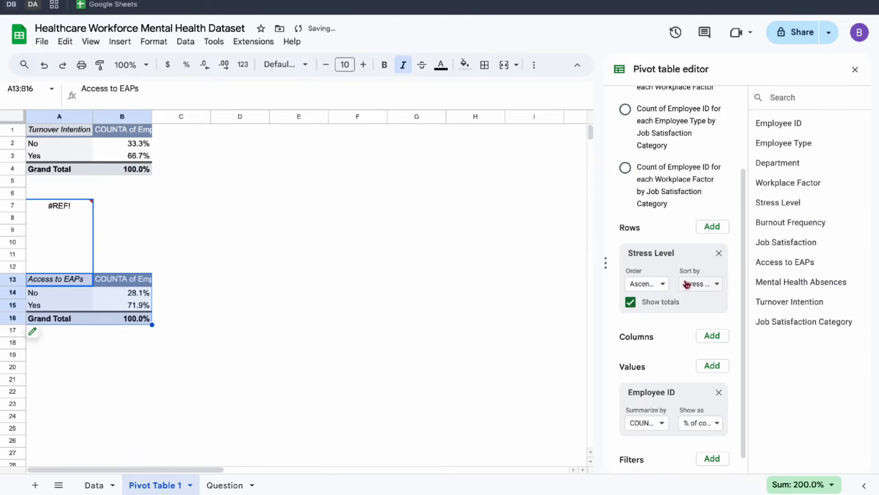
{"action": "key", "text": "ctrl+z"}
{"action": "key", "text": "ctrl+z"}
Replace Access to EAPs with Stress Level as the row field of the A13 pivot table and show its Employee ID values as Default.
{"action": "left_click", "coordinate": [64, 307]}
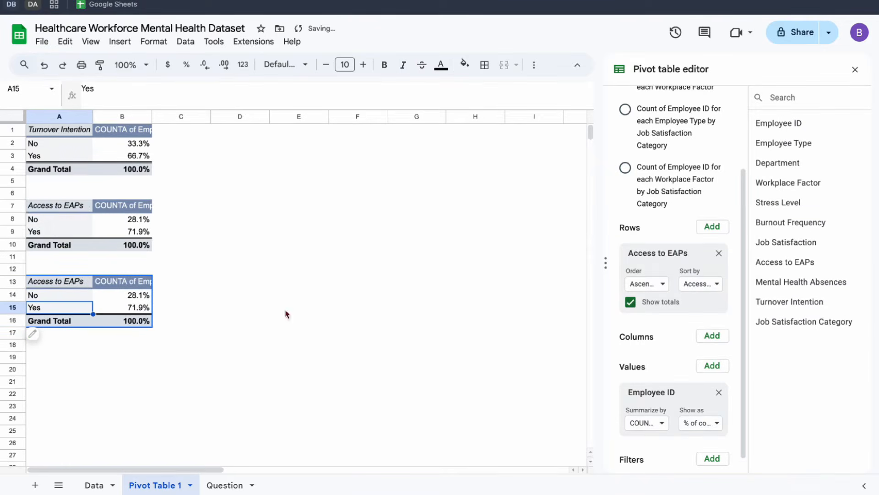
{"action": "left_click_drag", "start_coordinate": [791, 202], "coordinate": [689, 293]}
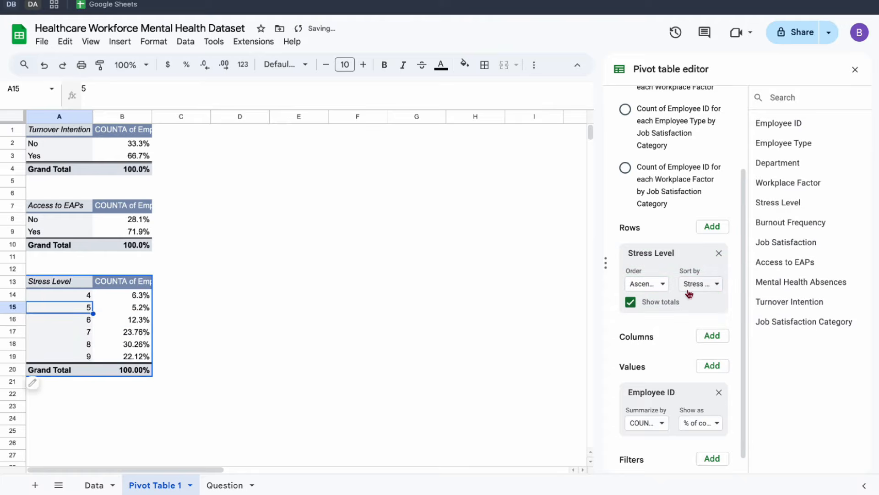
{"action": "scroll", "coordinate": [284, 325], "scroll_direction": "down", "scroll_amount": 2}
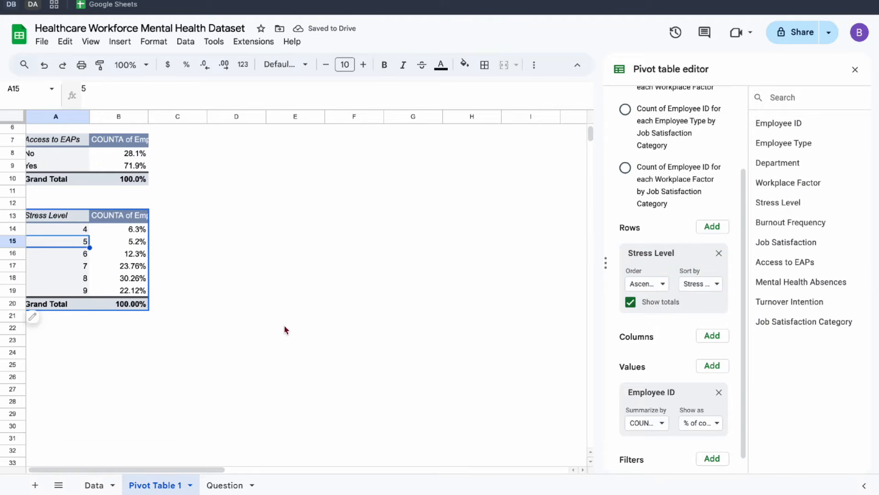
{"action": "scroll", "coordinate": [687, 365], "scroll_direction": "down", "scroll_amount": 1}
{"action": "left_click", "coordinate": [707, 407]}
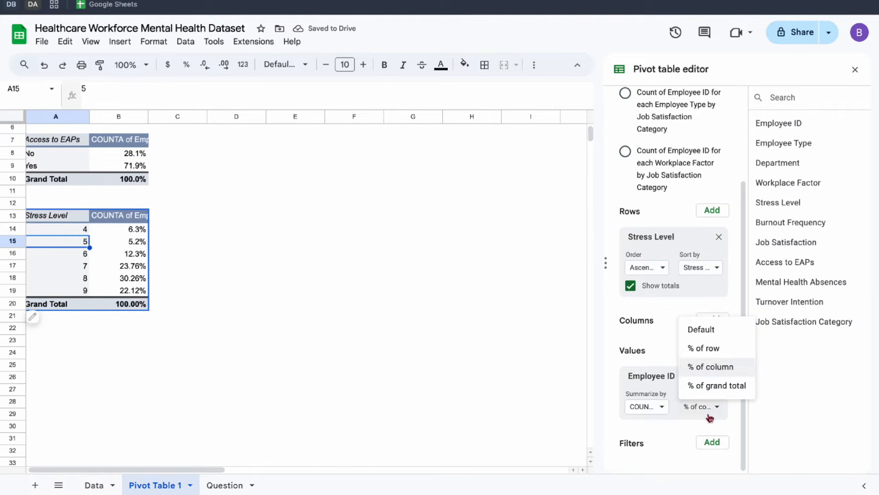
{"action": "left_click", "coordinate": [706, 327]}
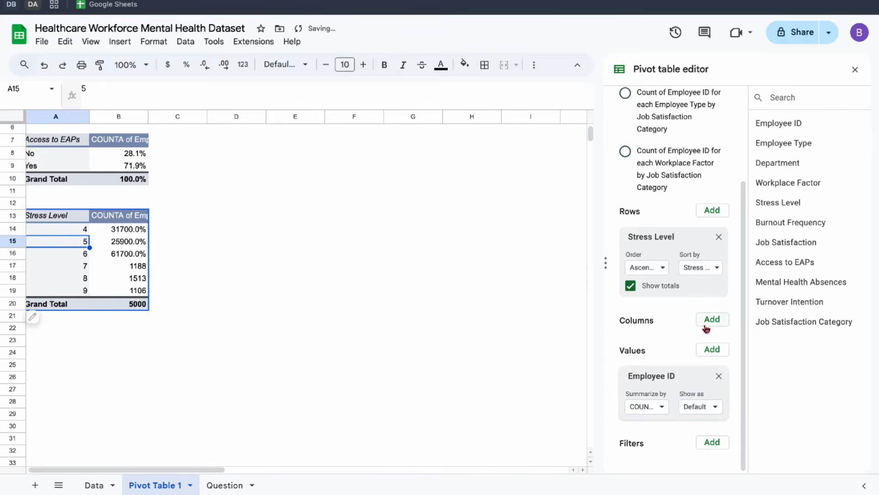
Set the number format of the Stress Level pivot counts in B14:B20 to Automatic.
{"action": "left_click_drag", "start_coordinate": [137, 229], "coordinate": [133, 304]}
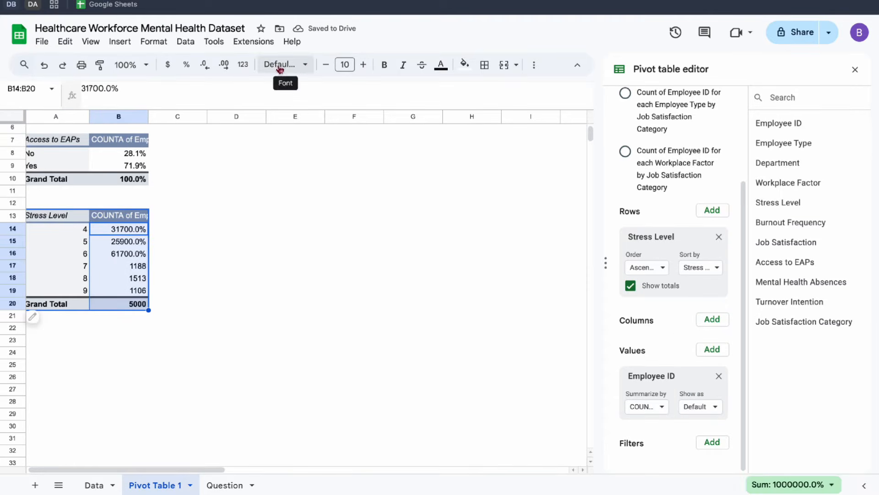
{"action": "left_click", "coordinate": [154, 42]}
{"action": "mouse_move", "coordinate": [219, 95]}
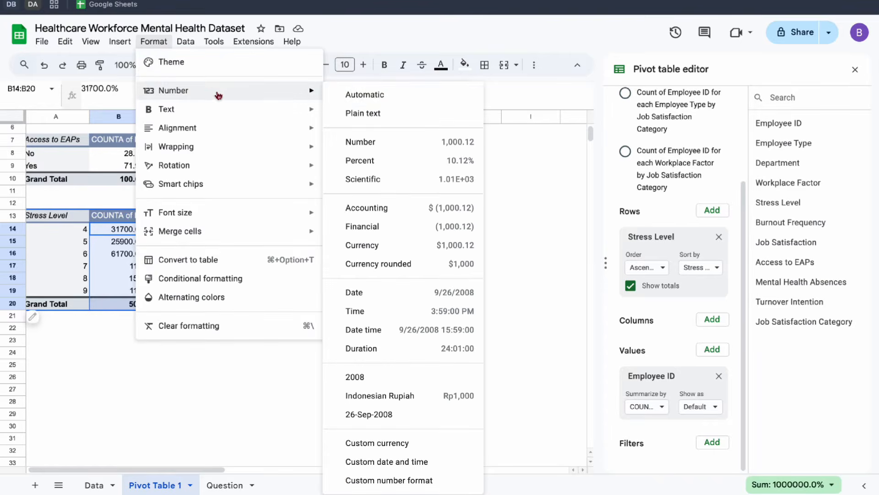
{"action": "left_click", "coordinate": [393, 99]}
Duplicate the Stress Level pivot table below the original, starting at cell A23.
{"action": "scroll", "coordinate": [218, 233], "scroll_direction": "up", "scroll_amount": 2}
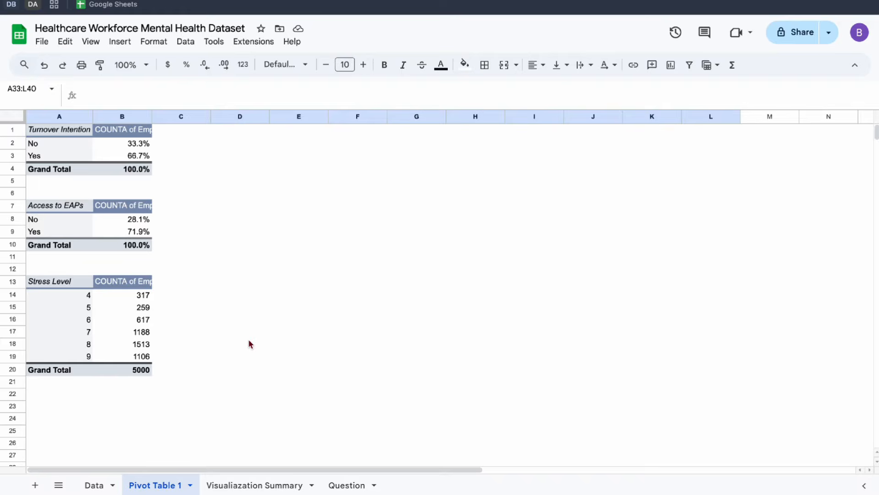
{"action": "left_click", "coordinate": [66, 321]}
{"action": "key", "text": "ctrl+a"}
{"action": "key", "text": "ctrl+c"}
{"action": "scroll", "coordinate": [66, 321], "scroll_direction": "down", "scroll_amount": 3}
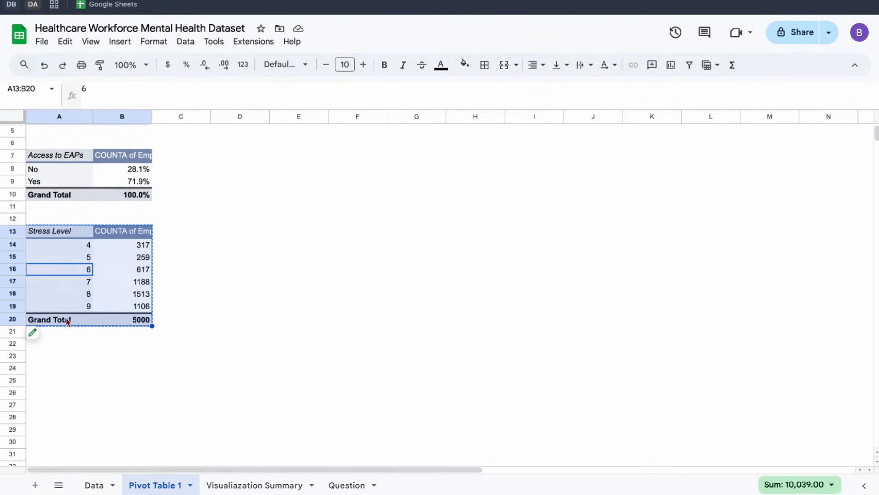
{"action": "left_click", "coordinate": [45, 358]}
{"action": "key", "text": "ctrl+v"}
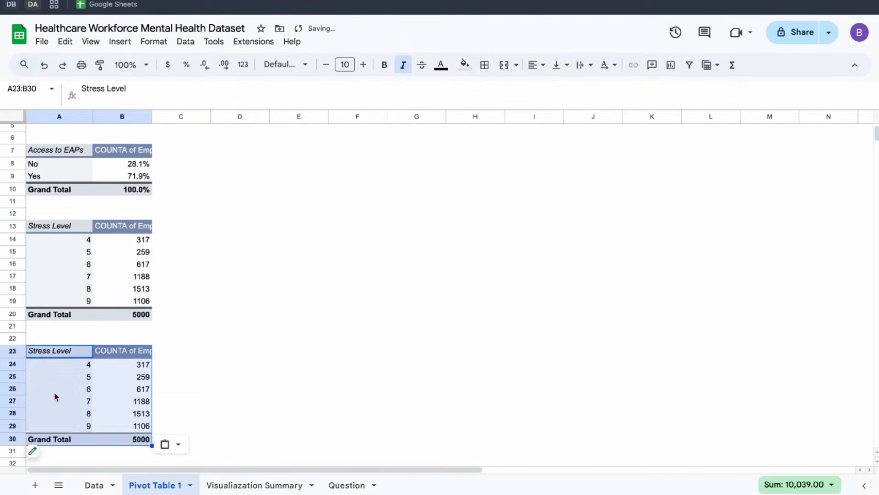
Replace Stress Level with Employee Type as the copied pivot table's row field and add Job Satisfaction Category as its column field.
{"action": "left_click", "coordinate": [63, 414]}
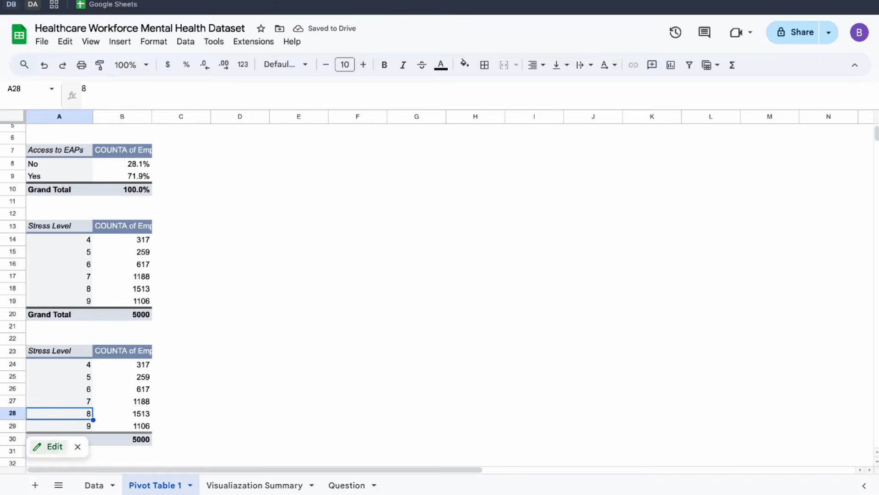
{"action": "left_click", "coordinate": [45, 451]}
{"action": "scroll", "coordinate": [662, 266], "scroll_direction": "down", "scroll_amount": 2}
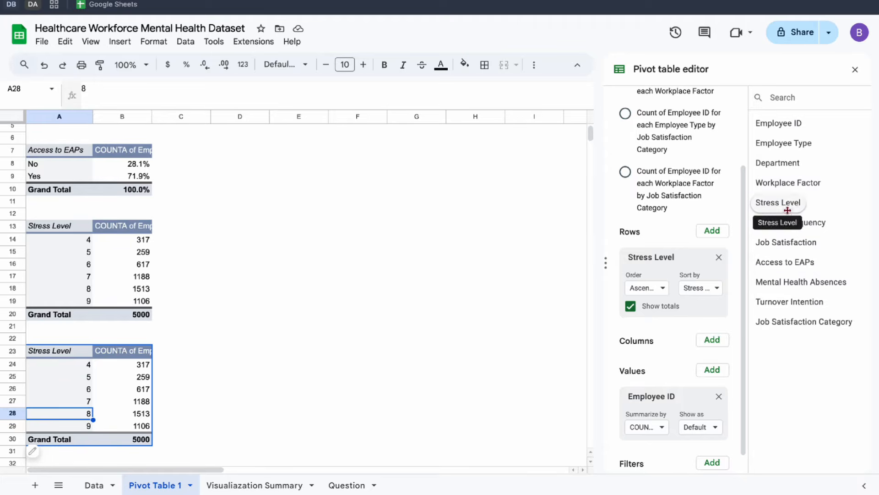
{"action": "left_click_drag", "start_coordinate": [781, 142], "coordinate": [685, 271]}
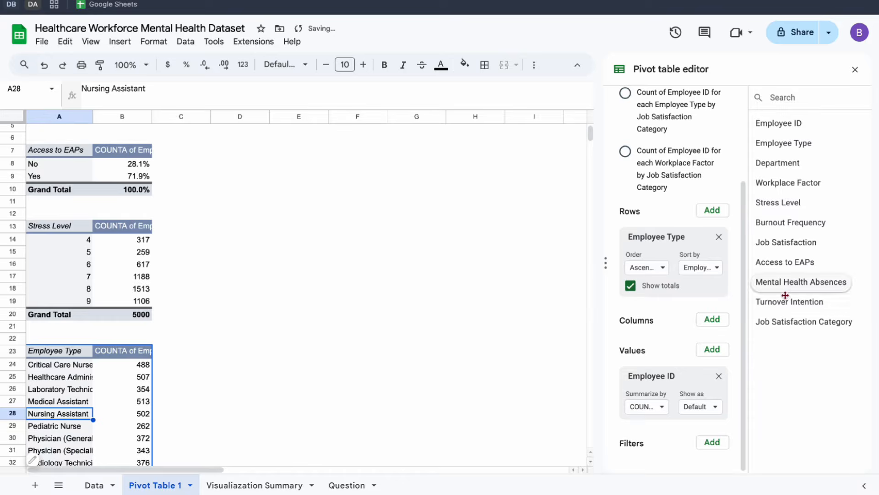
{"action": "left_click_drag", "start_coordinate": [784, 322], "coordinate": [666, 348]}
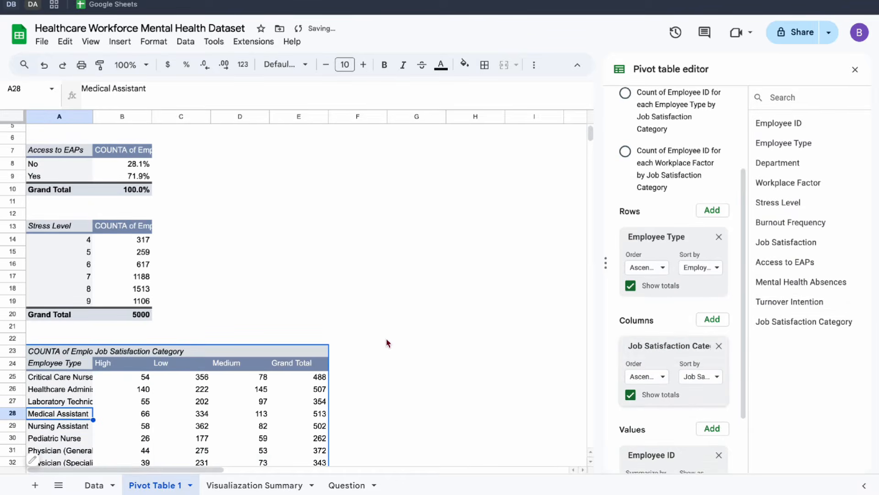
Hide the row and column totals of the Employee Type pivot table and the totals of the Stress Level pivot table.
{"action": "scroll", "coordinate": [388, 343], "scroll_direction": "down", "scroll_amount": 3}
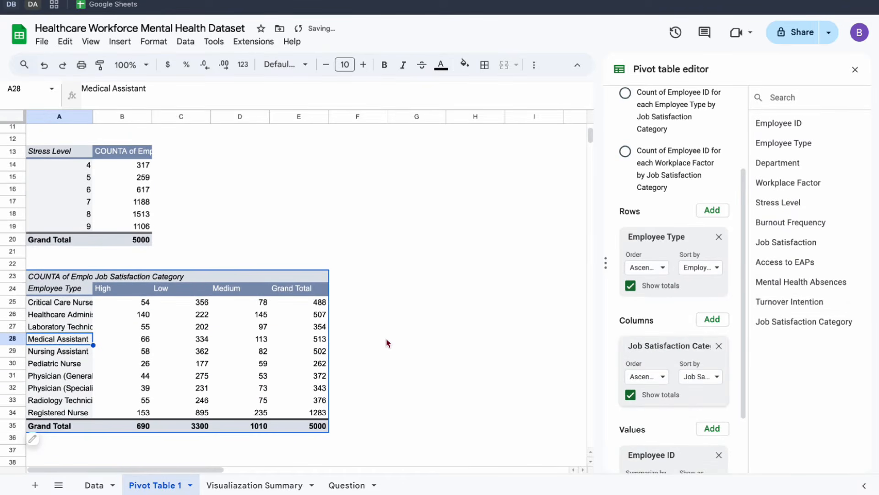
{"action": "left_click", "coordinate": [634, 396]}
{"action": "left_click", "coordinate": [632, 287]}
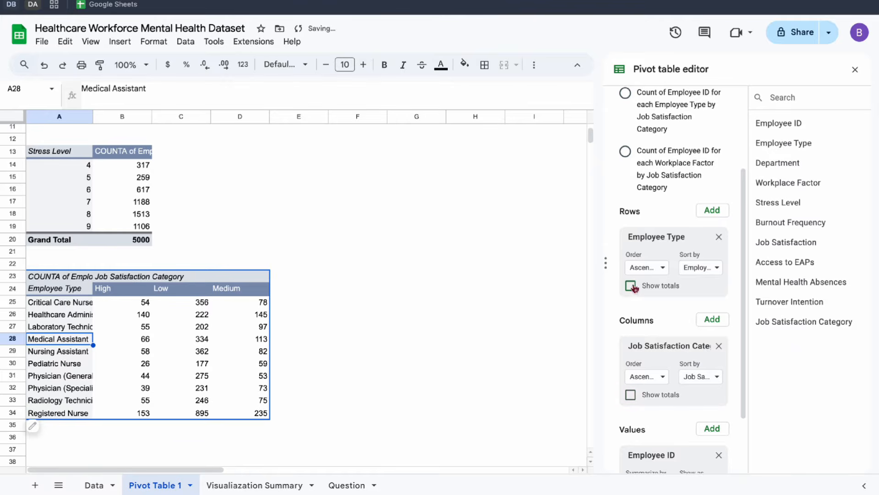
{"action": "left_click", "coordinate": [65, 226]}
{"action": "left_click", "coordinate": [632, 286]}
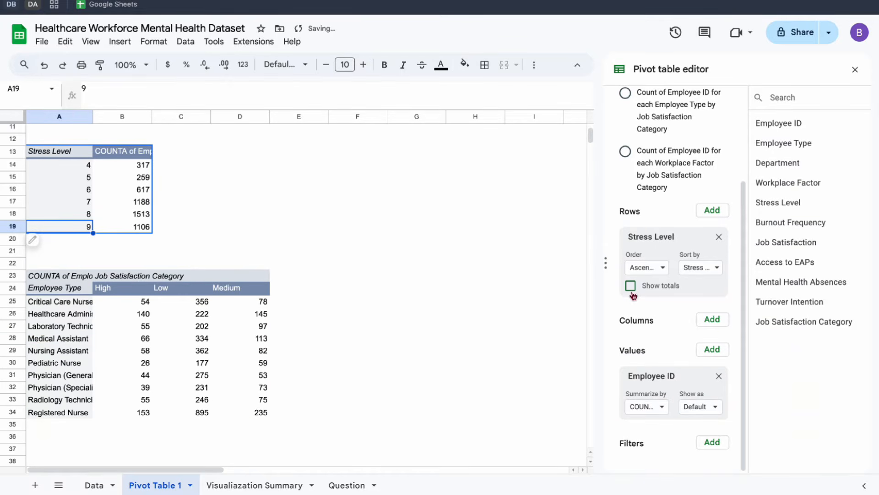
{"action": "left_click", "coordinate": [346, 339]}
Duplicate the job satisfaction by Employee Type pivot table below the original, starting at cell A37.
{"action": "scroll", "coordinate": [348, 338], "scroll_direction": "down", "scroll_amount": 2}
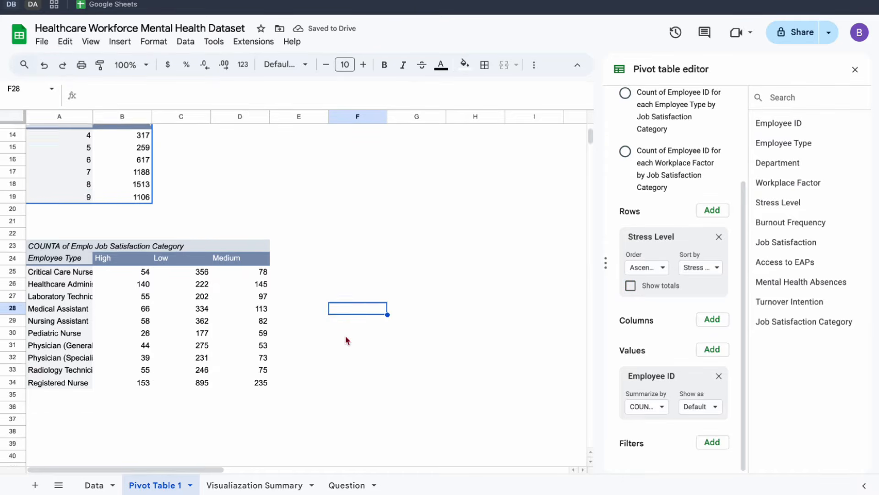
{"action": "left_click", "coordinate": [115, 311]}
{"action": "key", "text": "ctrl+a"}
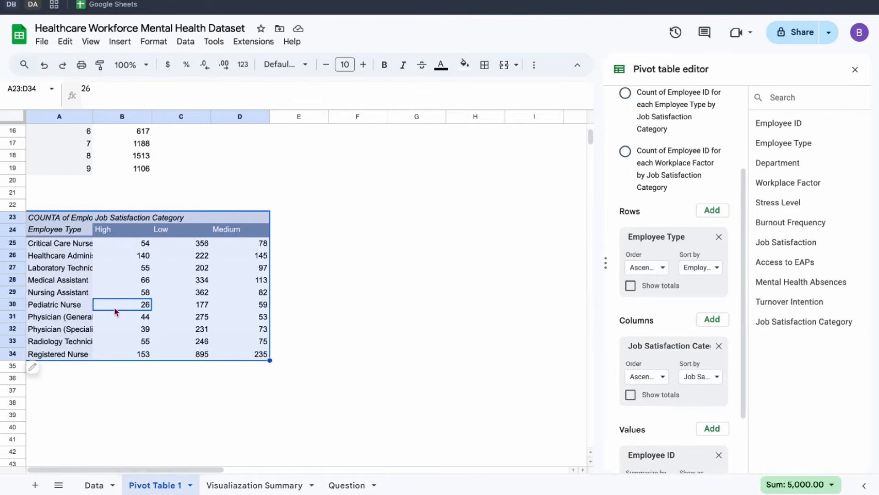
{"action": "scroll", "coordinate": [92, 321], "scroll_direction": "down", "scroll_amount": 1}
{"action": "left_click", "coordinate": [47, 356]}
{"action": "key", "text": "ctrl+v"}
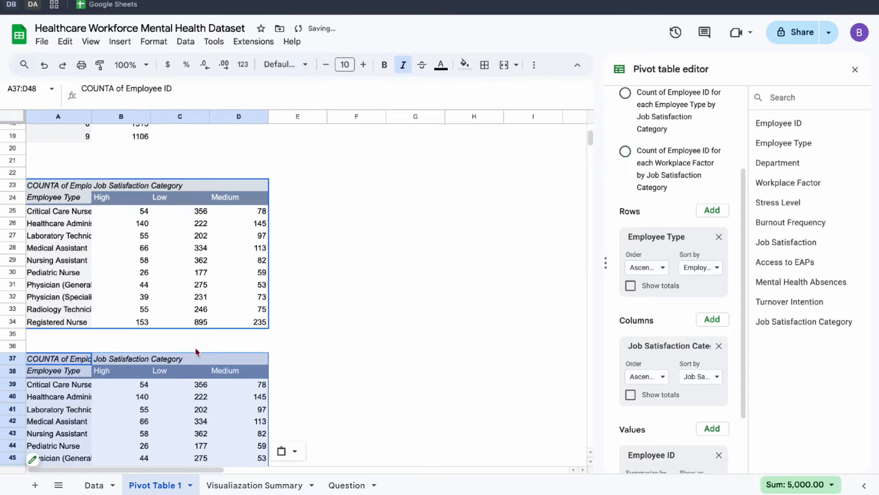
Replace Employee Type with Department as the row field of the A23 pivot table and hide its row totals.
{"action": "scroll", "coordinate": [197, 353], "scroll_direction": "down", "scroll_amount": 1}
{"action": "left_click_drag", "start_coordinate": [797, 166], "coordinate": [687, 269]}
{"action": "left_click", "coordinate": [46, 229]}
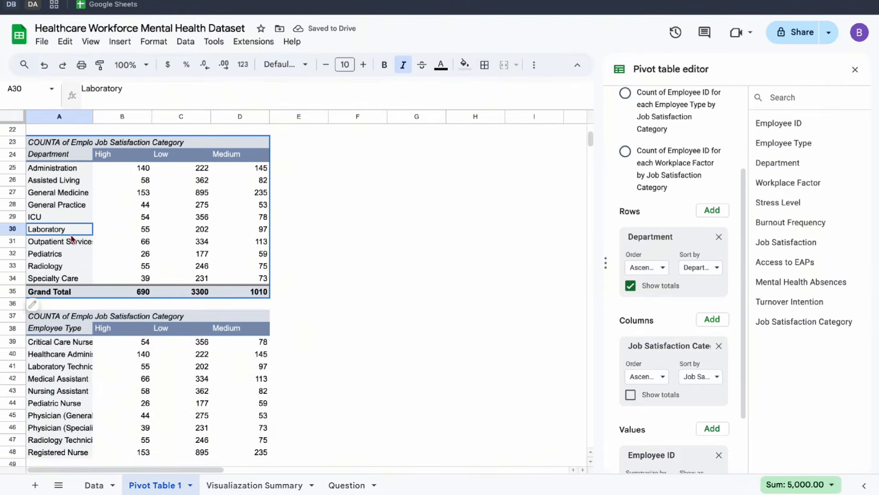
{"action": "left_click", "coordinate": [631, 289]}
{"action": "left_click", "coordinate": [337, 305]}
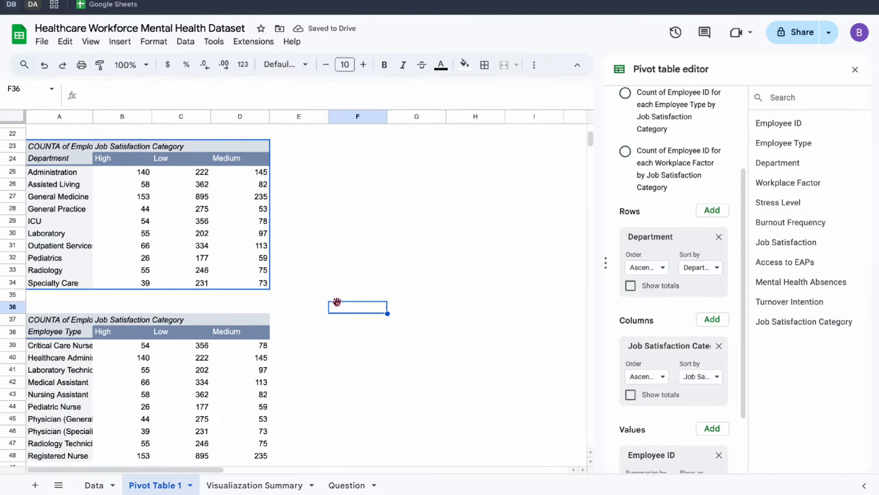
{"action": "scroll", "coordinate": [338, 306], "scroll_direction": "down", "scroll_amount": 2}
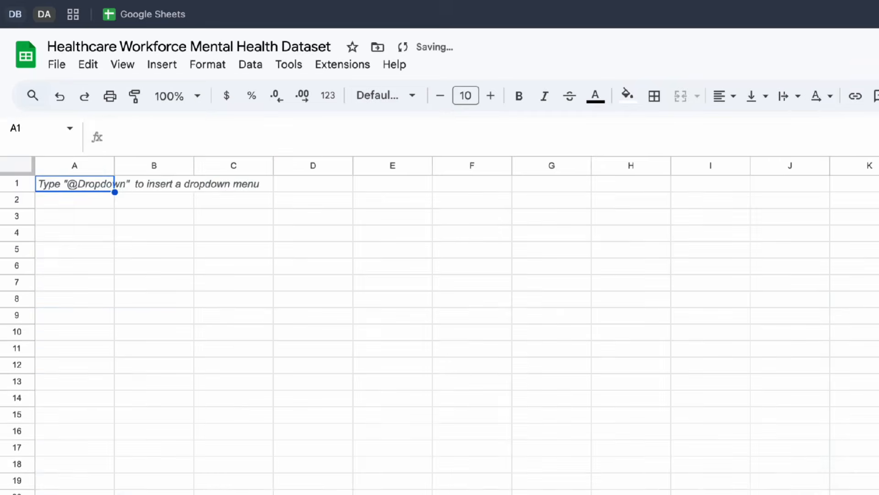
Rename the new blank sheet as Dashboard.
{"action": "double_click", "coordinate": [215, 484]}
{"action": "type", "text": "Das"}
{"action": "type", "text": "hboard"}
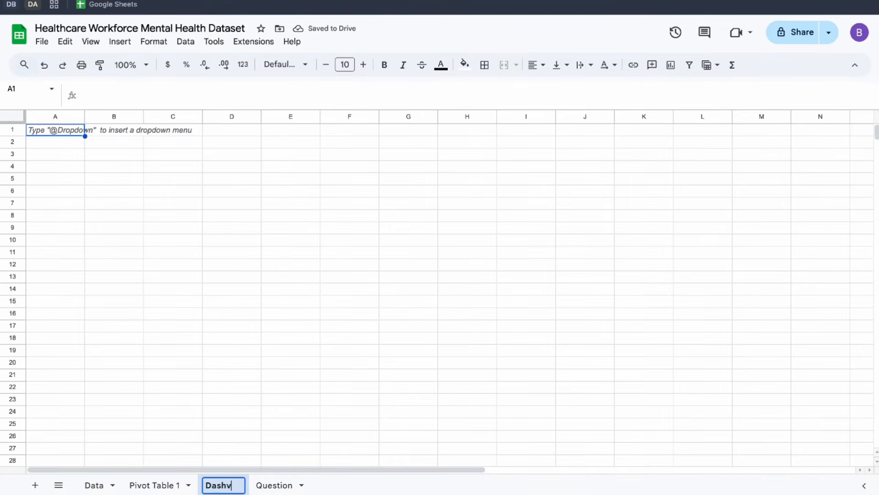
{"action": "key", "text": "Return"}
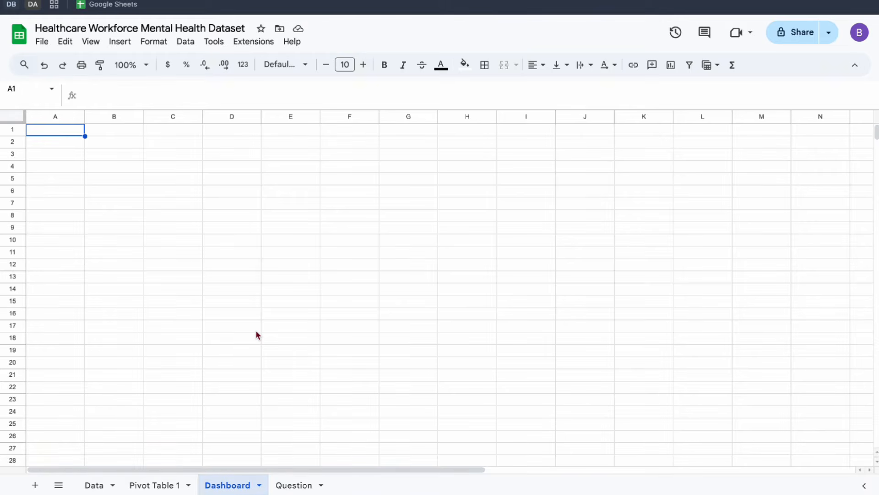
Rename the Dashboard sheet as Visualiazation Summary.
{"action": "double_click", "coordinate": [232, 485]}
{"action": "type", "text": "V"}
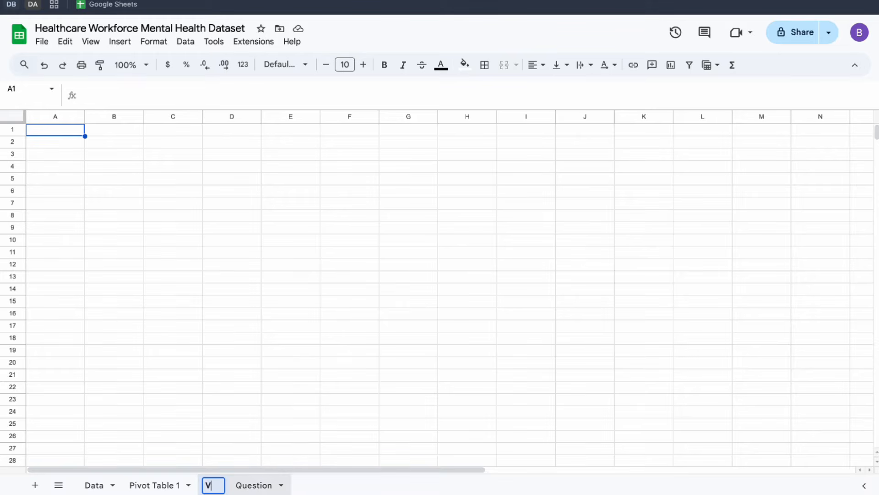
{"action": "type", "text": "isualia"}
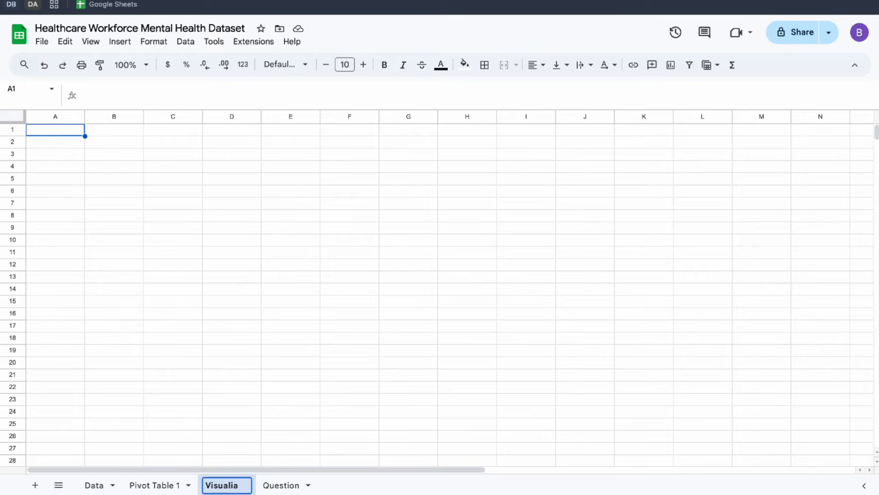
{"action": "type", "text": "zation"}
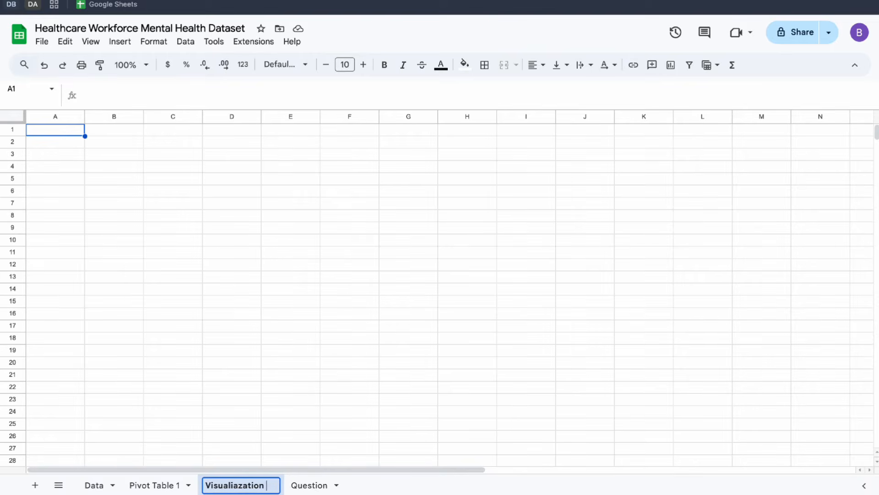
{"action": "type", "text": " Summary"}
{"action": "key", "text": "Return"}
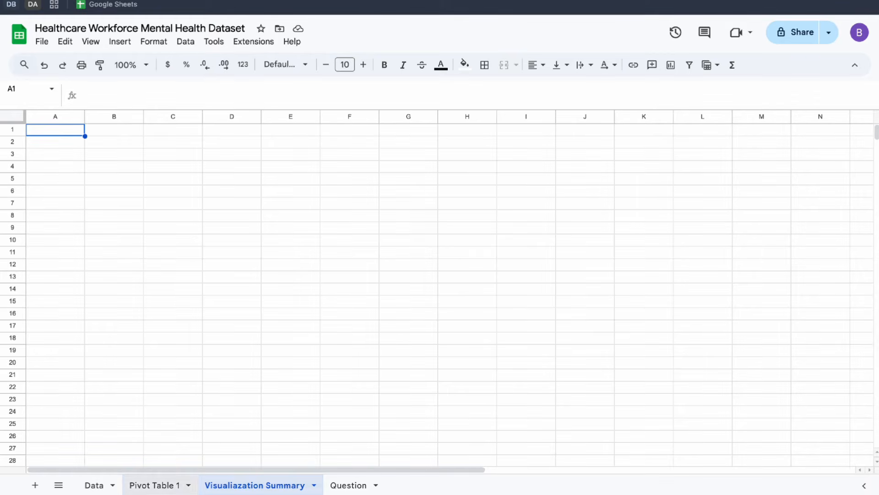
Copy the three scorecards and the Workplace Factor and Burnout Frequency charts from the Data sheet to Visualiazation Summary.
{"action": "left_click", "coordinate": [90, 480]}
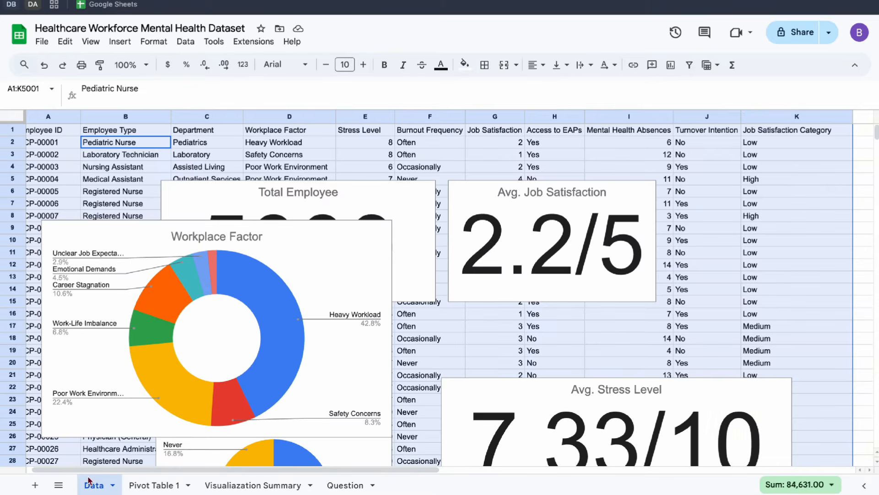
{"action": "left_click", "coordinate": [320, 257]}
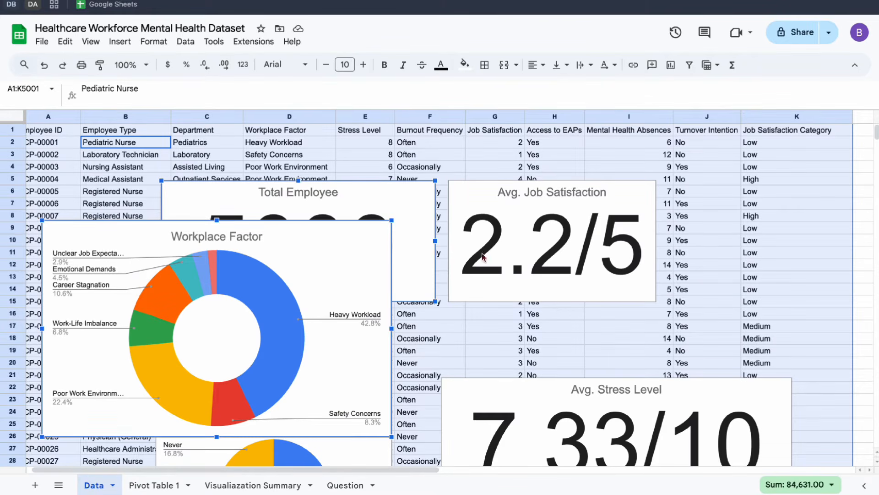
{"action": "left_click", "coordinate": [520, 197]}
{"action": "scroll", "coordinate": [538, 297], "scroll_direction": "down", "scroll_amount": 3}
{"action": "left_click", "coordinate": [538, 297], "text": "ctrl"}
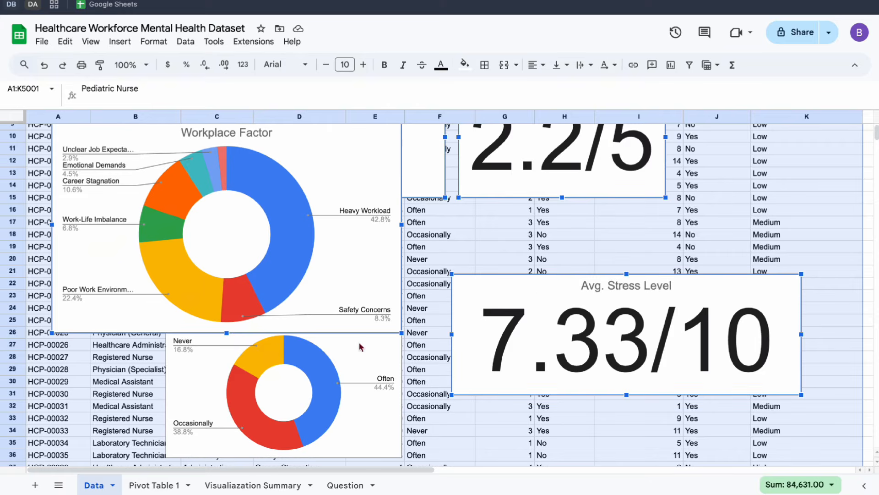
{"action": "left_click", "coordinate": [359, 351], "text": "ctrl"}
{"action": "scroll", "coordinate": [359, 353], "scroll_direction": "down", "scroll_amount": 6}
{"action": "scroll", "coordinate": [358, 353], "scroll_direction": "up", "scroll_amount": 9}
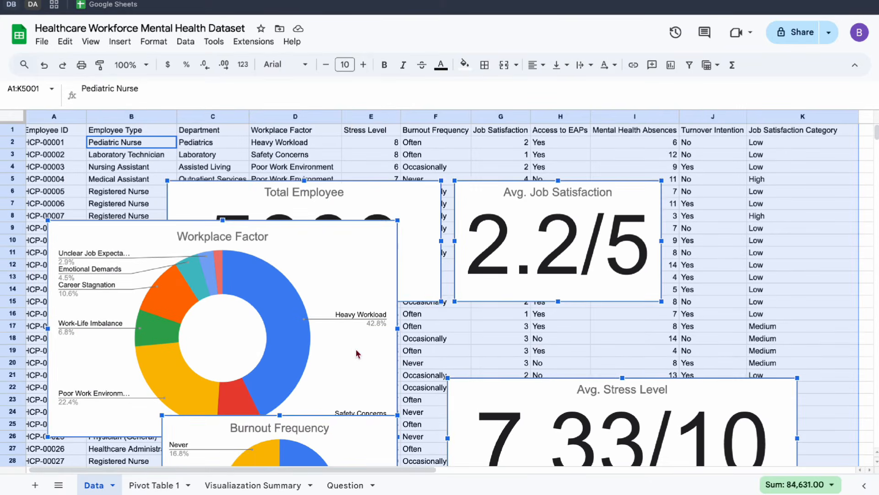
{"action": "left_click", "coordinate": [238, 485]}
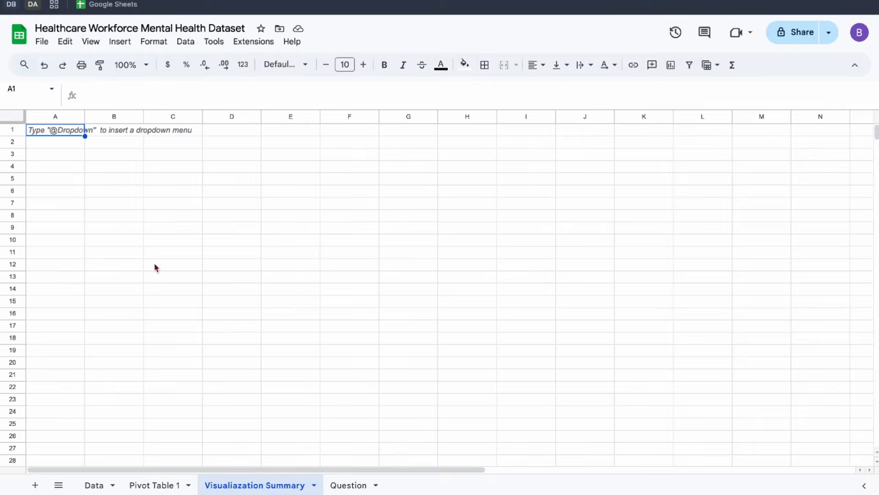
{"action": "key", "text": "ctrl+v"}
{"action": "left_click", "coordinate": [632, 166]}
Move the Workplace Factor chart below the scorecards, and shrink Total Employee with Avg. Job Satisfaction placed close beside it.
{"action": "left_click", "coordinate": [102, 277]}
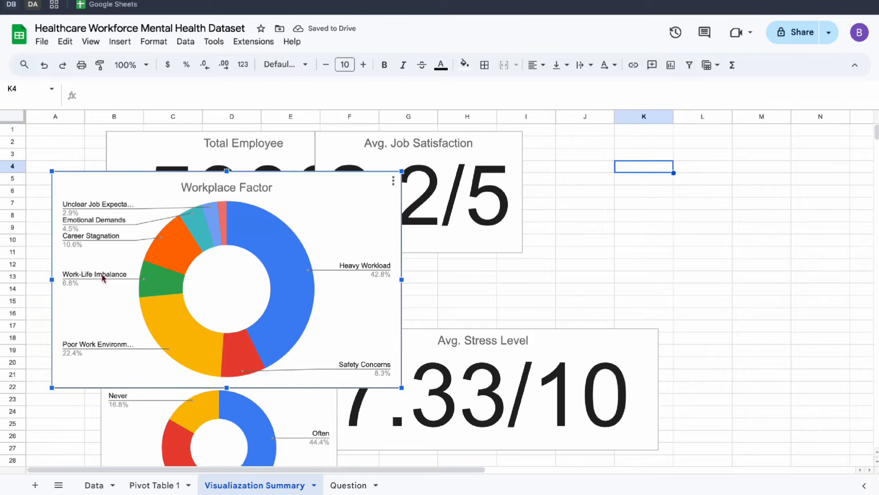
{"action": "left_click_drag", "start_coordinate": [103, 277], "coordinate": [160, 384]}
{"action": "left_click_drag", "start_coordinate": [374, 183], "coordinate": [433, 197]}
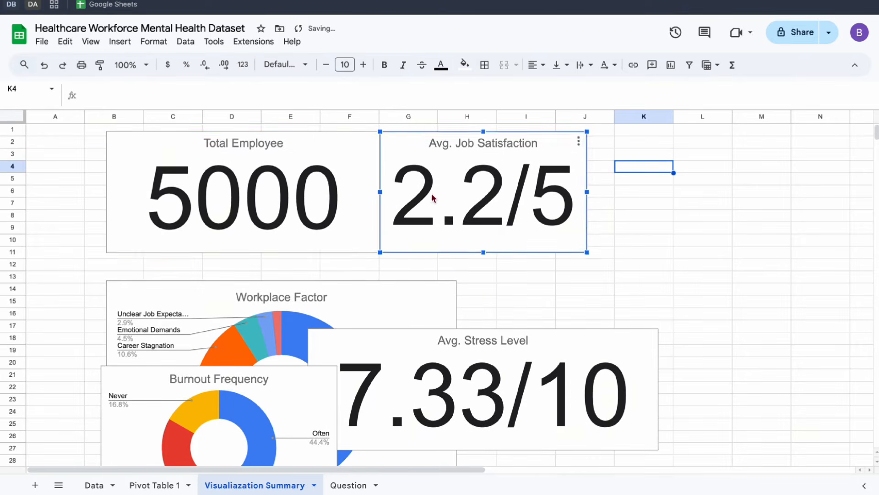
{"action": "left_click", "coordinate": [330, 198]}
{"action": "left_click_drag", "start_coordinate": [380, 252], "coordinate": [268, 203]}
{"action": "left_click_drag", "start_coordinate": [459, 200], "coordinate": [364, 200]}
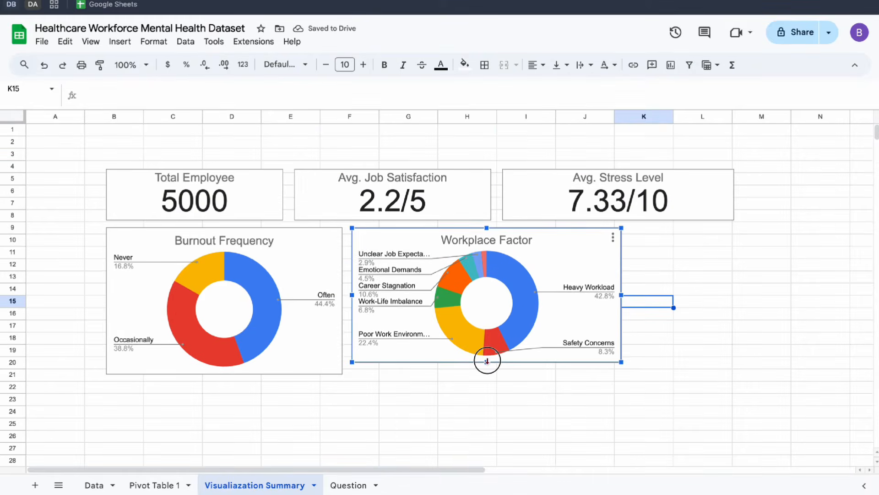
Shrink the Burnout Frequency chart to match the Workplace Factor chart's height and move Workplace Factor close beside it.
{"action": "left_click", "coordinate": [328, 323]}
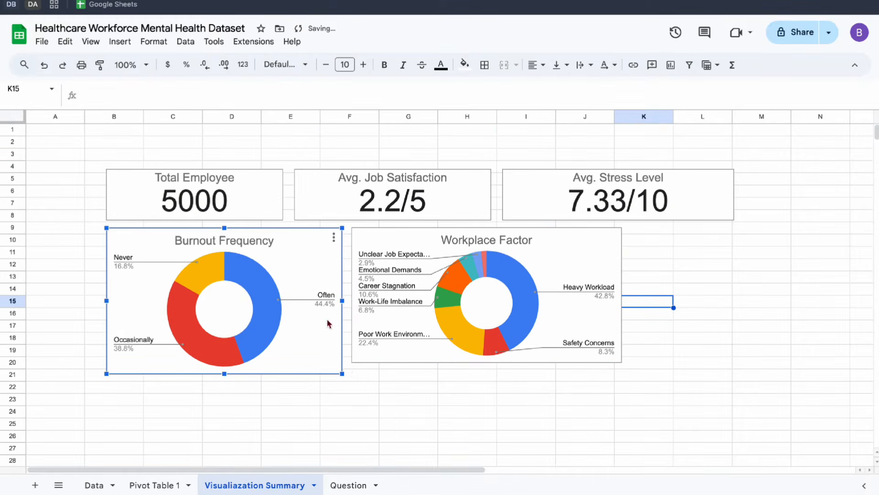
{"action": "left_click_drag", "start_coordinate": [343, 373], "coordinate": [322, 362]}
{"action": "left_click", "coordinate": [416, 338]}
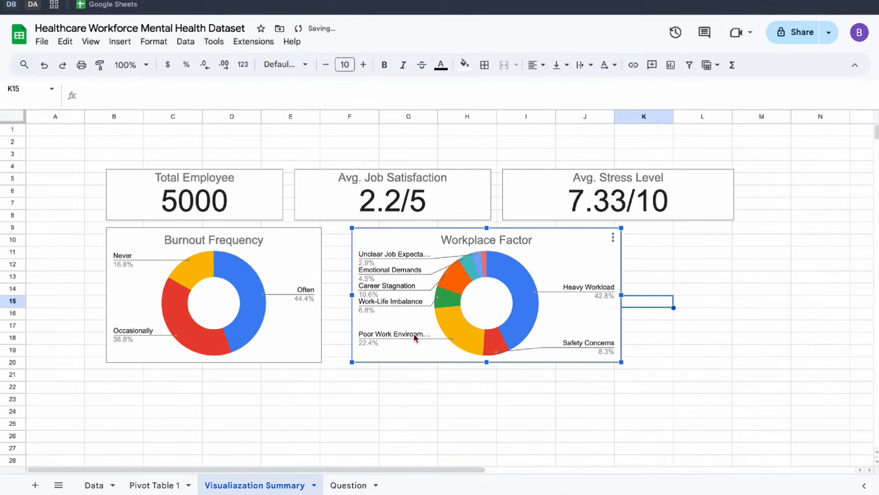
{"action": "left_click_drag", "start_coordinate": [416, 338], "coordinate": [390, 338]}
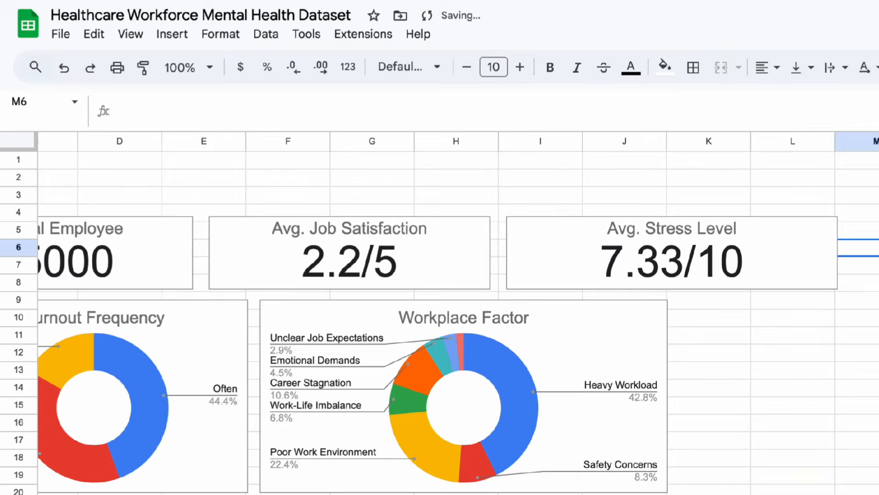
Copy columns A:L with all pivot tables from Pivot Table 1 into the Visualiazation Summary sheet, starting at cell R1.
{"action": "left_click", "coordinate": [111, 494]}
{"action": "scroll", "coordinate": [111, 321], "scroll_direction": "up", "scroll_amount": 2}
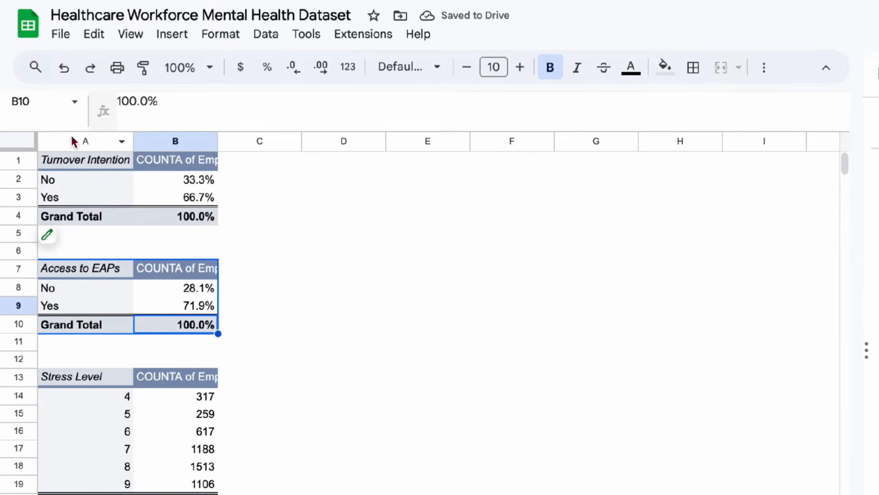
{"action": "left_click_drag", "start_coordinate": [73, 142], "coordinate": [339, 306]}
{"action": "key", "text": "ctrl+c"}
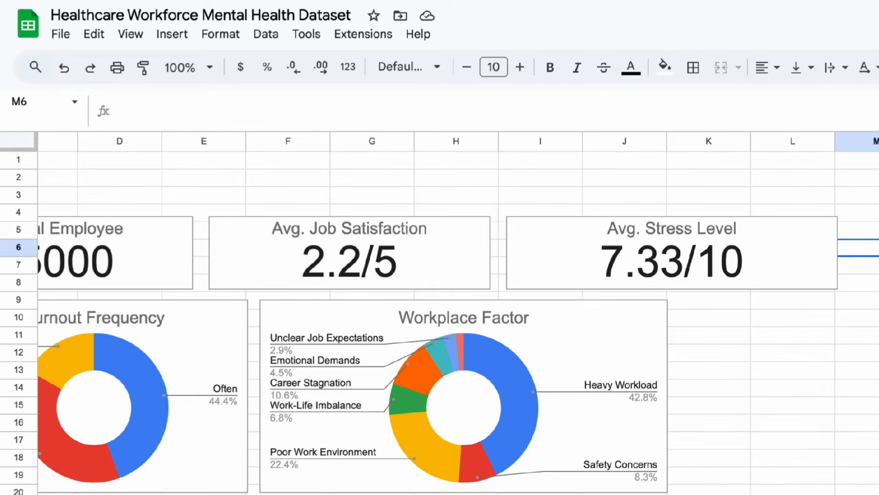
{"action": "scroll", "coordinate": [440, 311], "scroll_direction": "right", "scroll_amount": 5}
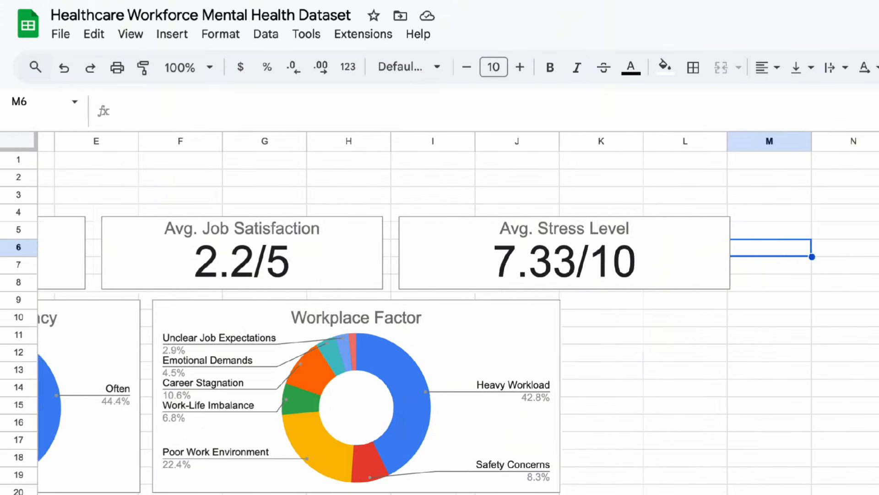
{"action": "left_click", "coordinate": [878, 160]}
{"action": "key", "text": "ctrl+v"}
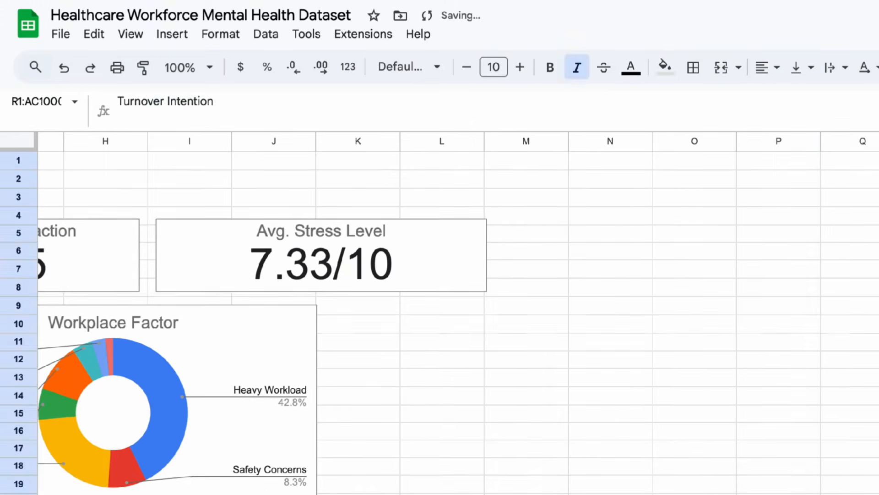
{"action": "left_click", "coordinate": [746, 213]}
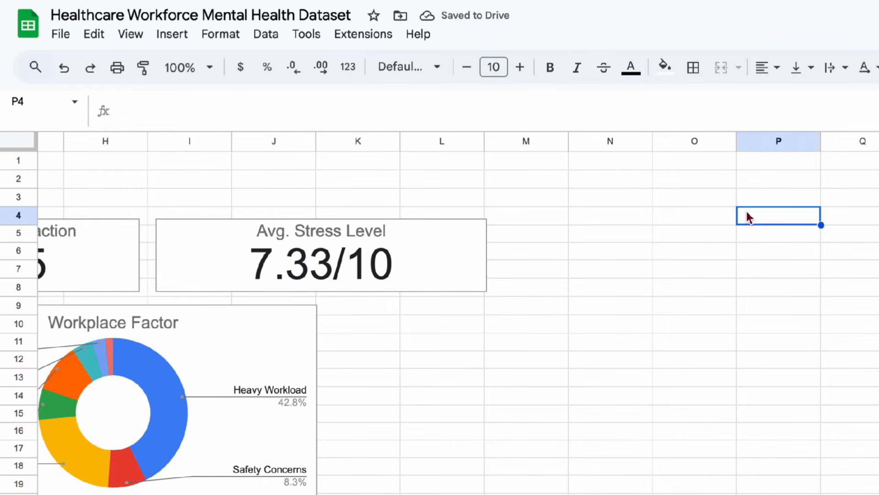
Examine the layout of the scorecards and charts and the Turnover Intention, Access to EAPs and Stress Level pivot tables beside them.
{"action": "scroll", "coordinate": [747, 213], "scroll_direction": "left", "scroll_amount": 5}
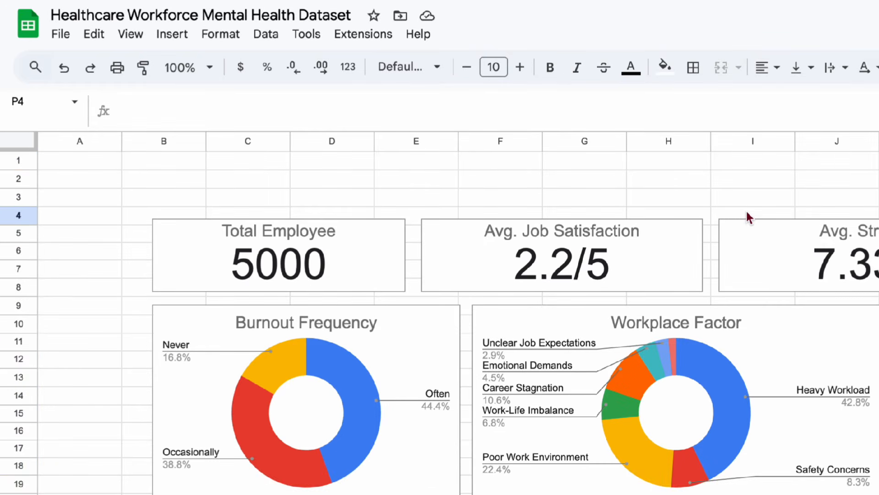
{"action": "scroll", "coordinate": [747, 211], "scroll_direction": "right", "scroll_amount": 10}
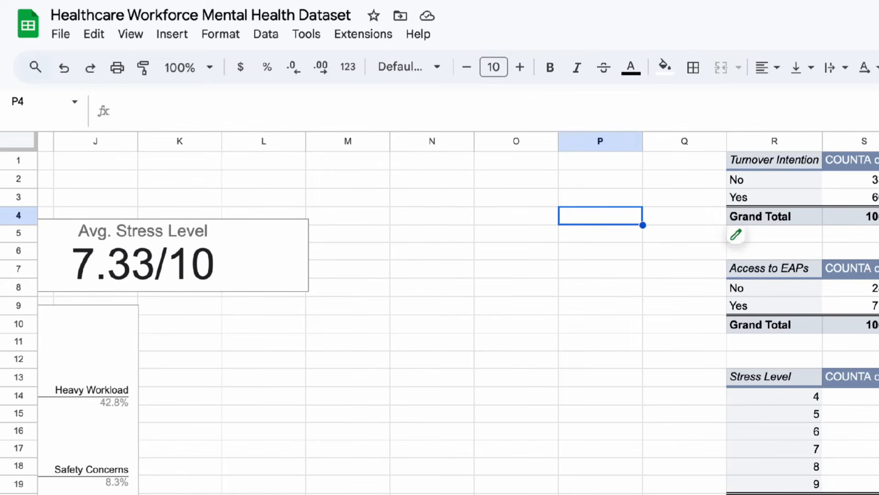
{"action": "left_click", "coordinate": [878, 179]}
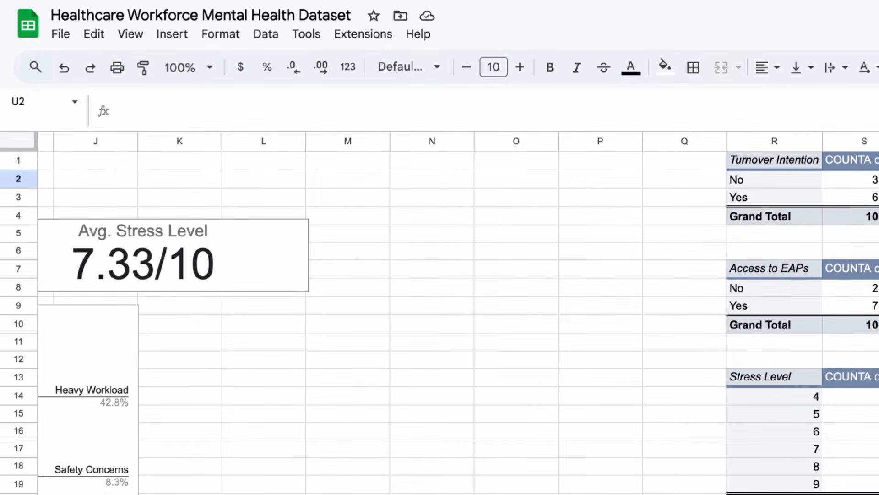
{"action": "scroll", "coordinate": [458, 313], "scroll_direction": "right", "scroll_amount": 2}
{"action": "scroll", "coordinate": [458, 313], "scroll_direction": "left", "scroll_amount": 1}
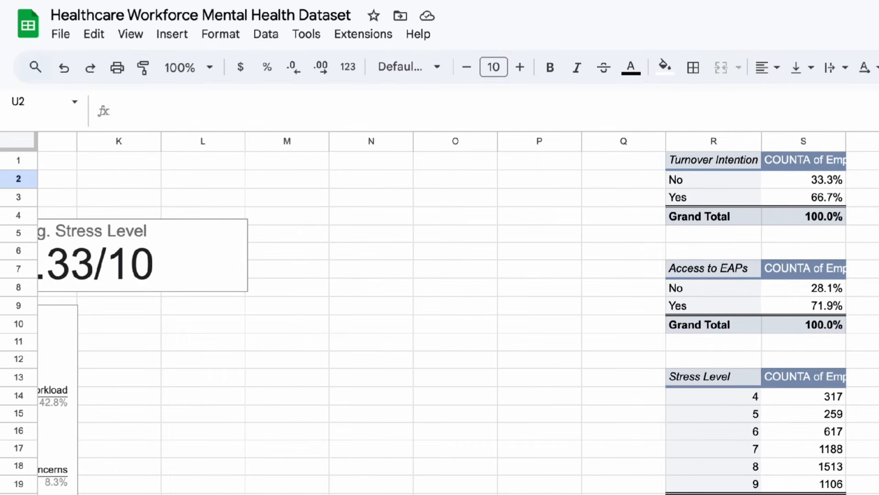
{"action": "scroll", "coordinate": [458, 313], "scroll_direction": "right", "scroll_amount": 5}
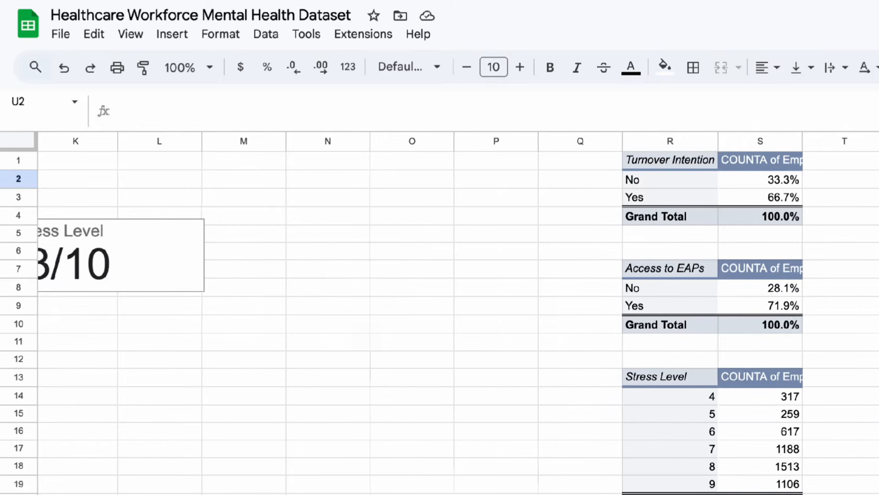
{"action": "scroll", "coordinate": [458, 313], "scroll_direction": "left", "scroll_amount": 12}
{"action": "scroll", "coordinate": [458, 314], "scroll_direction": "left", "scroll_amount": 3}
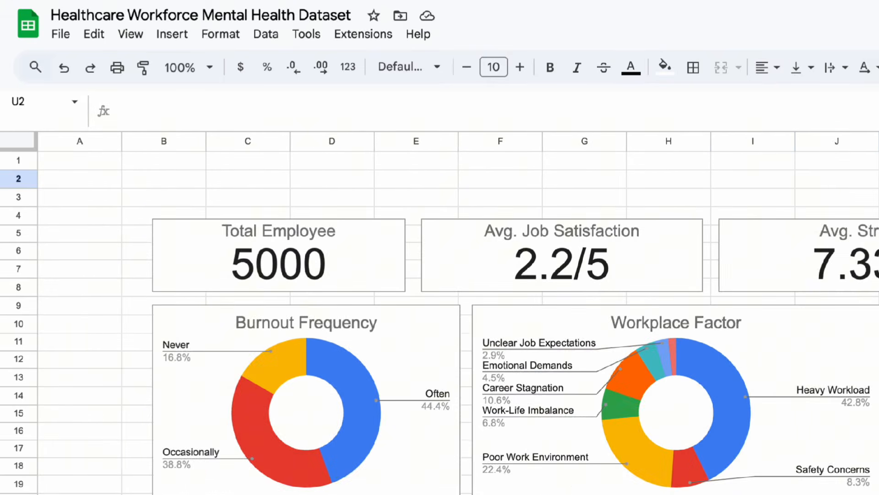
{"action": "scroll", "coordinate": [458, 313], "scroll_direction": "right", "scroll_amount": 8}
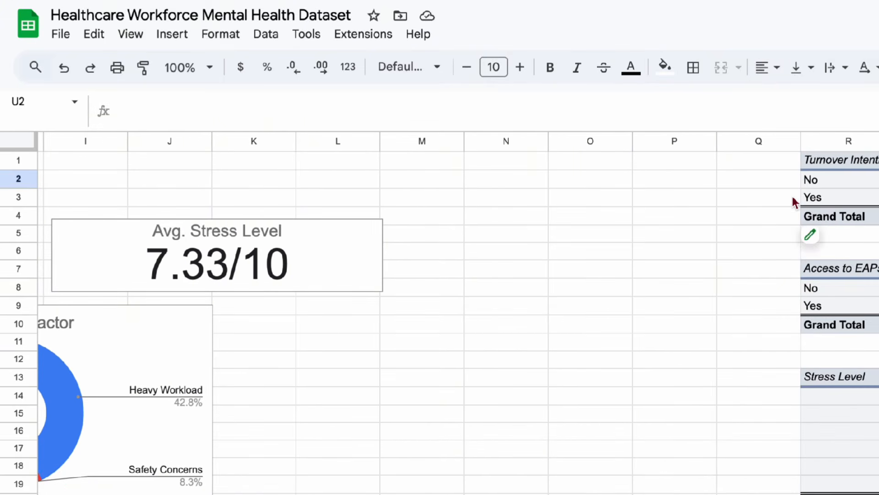
{"action": "scroll", "coordinate": [793, 196], "scroll_direction": "right", "scroll_amount": 3}
{"action": "left_click", "coordinate": [595, 218]}
{"action": "left_click", "coordinate": [619, 333], "text": "shift"}
{"action": "left_click", "coordinate": [872, 240]}
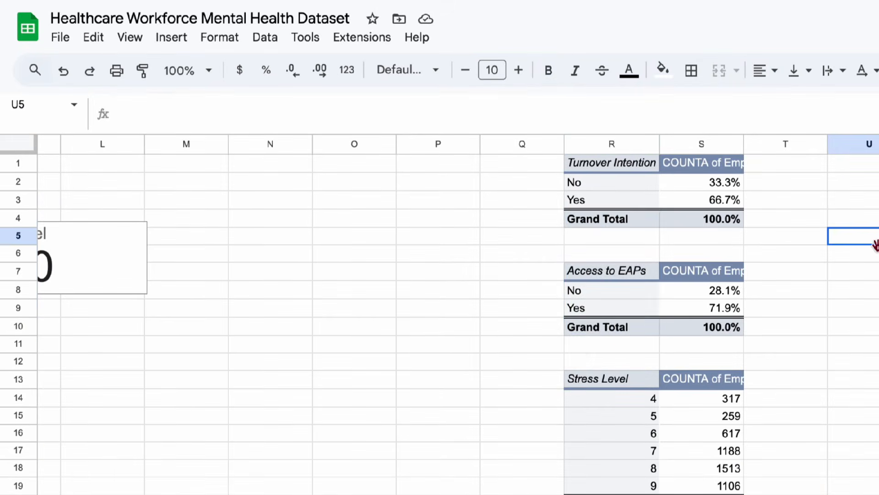
{"action": "scroll", "coordinate": [682, 242], "scroll_direction": "left", "scroll_amount": 5}
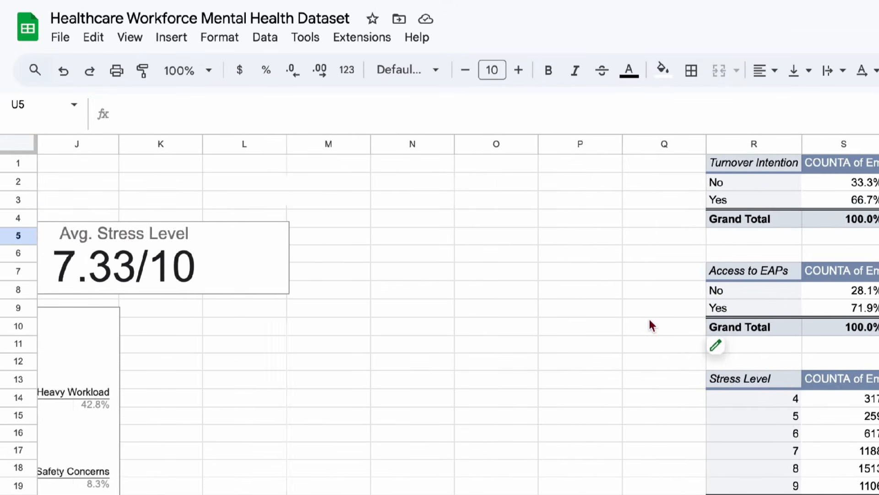
Enter the formula =S3 in cell N6 to reference the Yes percentage of the Turnover Intention pivot table.
{"action": "left_click", "coordinate": [645, 257]}
{"action": "type", "text": "="}
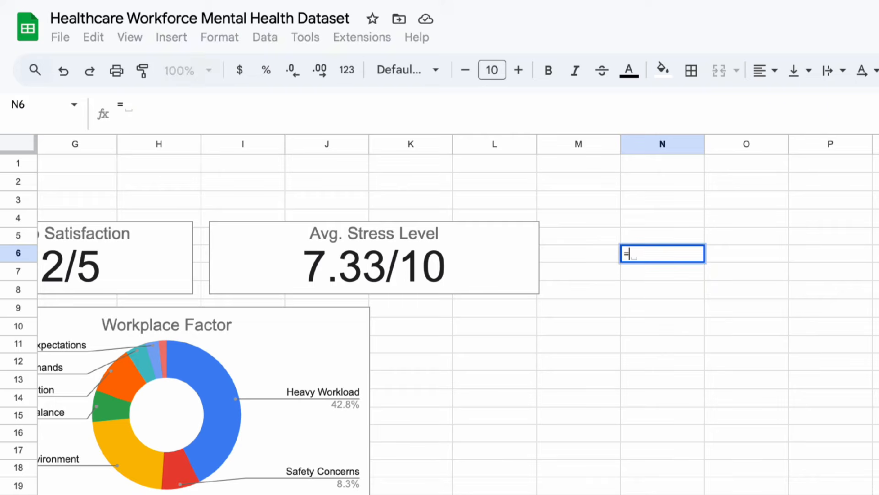
{"action": "type", "text": "S3"}
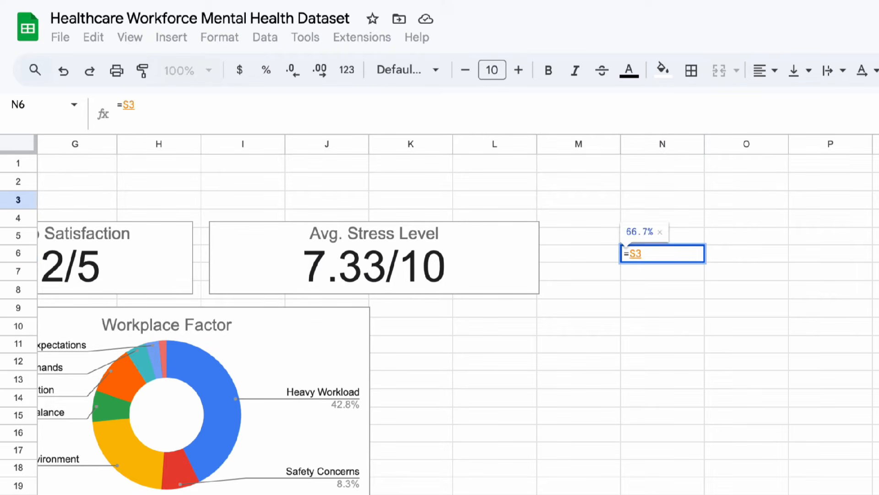
{"action": "key", "text": "Return"}
Open the formula in cell N6 and check which Turnover Intention pivot table cell it references.
{"action": "left_click", "coordinate": [645, 257]}
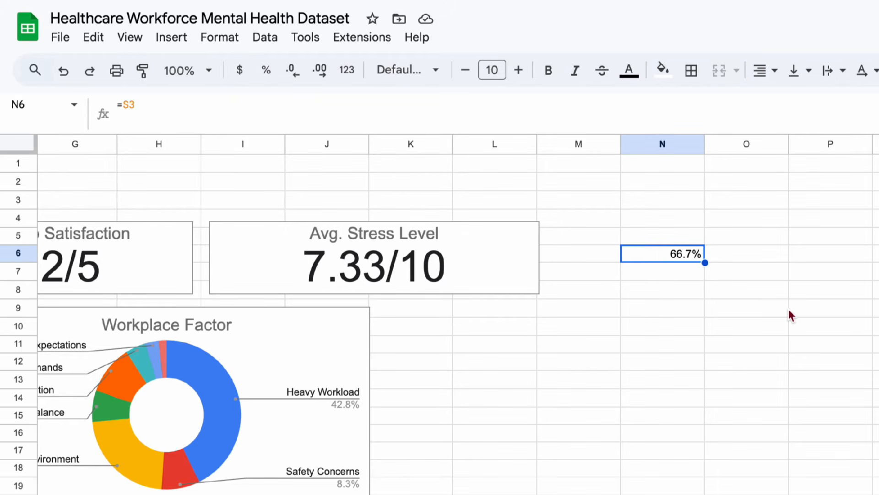
{"action": "scroll", "coordinate": [789, 309], "scroll_direction": "left", "scroll_amount": 10}
{"action": "scroll", "coordinate": [614, 310], "scroll_direction": "right", "scroll_amount": 15}
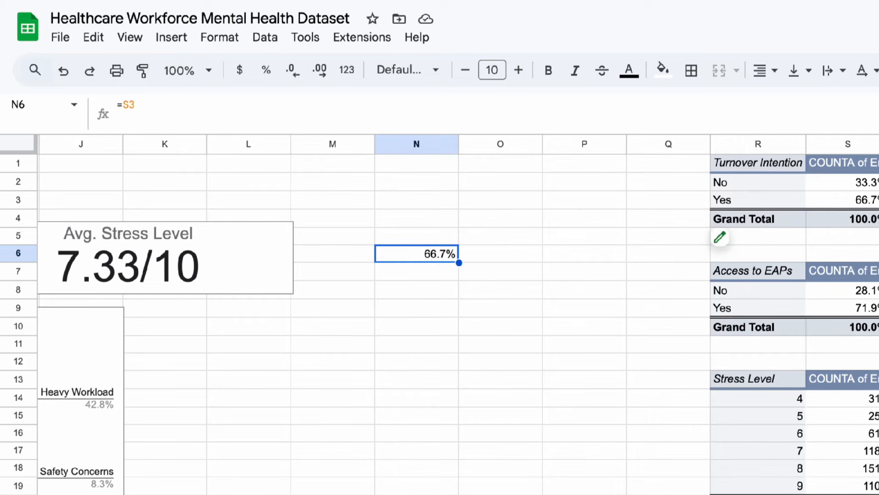
{"action": "double_click", "coordinate": [418, 255]}
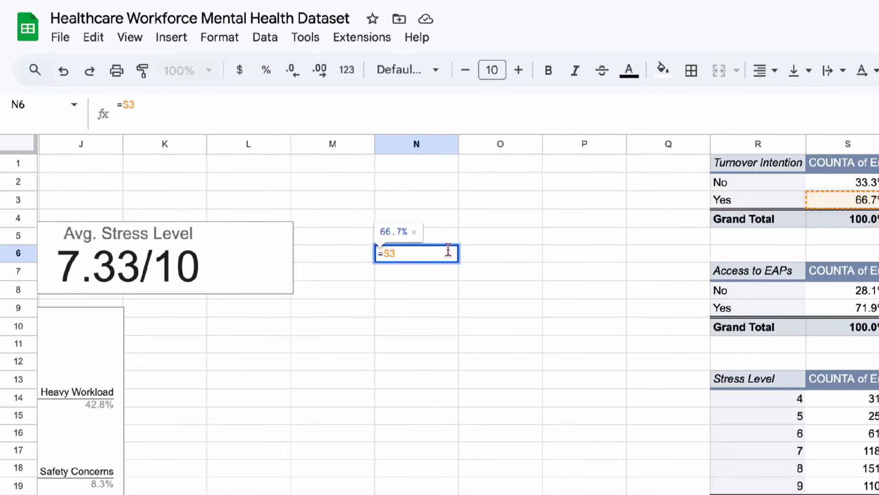
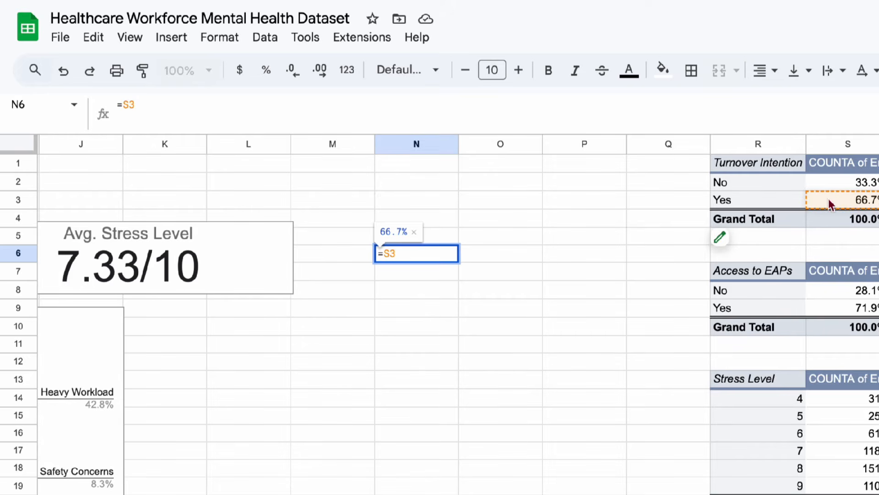
Merge cells N6:O7 containing the turnover percentage and format it at font size 24, centered horizontally.
{"action": "key", "text": "Return"}
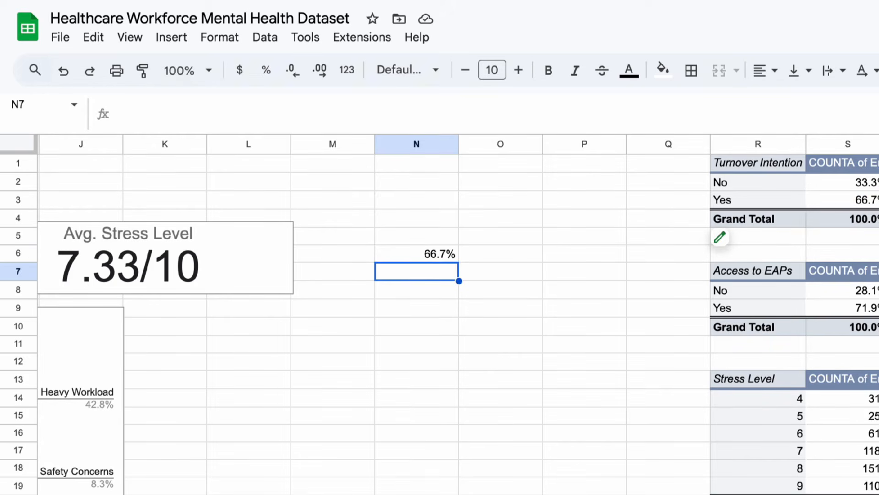
{"action": "left_click_drag", "start_coordinate": [403, 256], "coordinate": [526, 282]}
{"action": "left_click", "coordinate": [719, 70]}
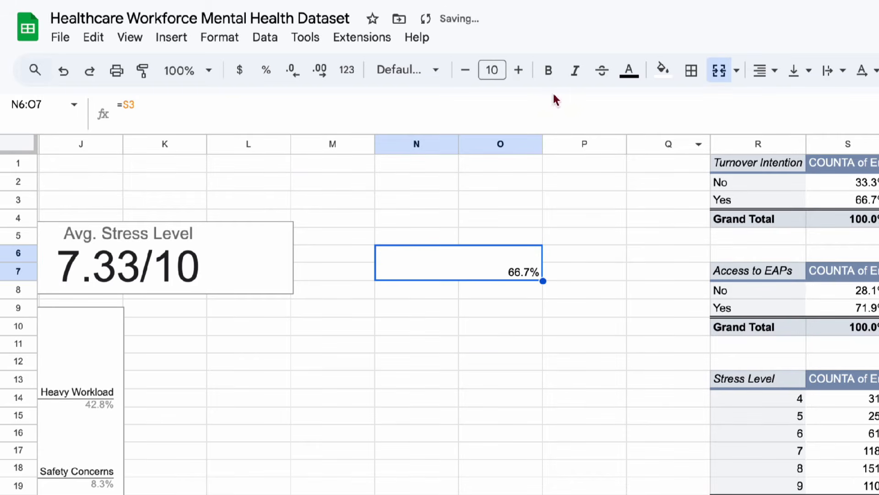
{"action": "left_click", "coordinate": [522, 71]}
{"action": "left_click", "coordinate": [522, 71]}
{"action": "left_click", "coordinate": [522, 71]}
{"action": "left_click", "coordinate": [522, 71]}
{"action": "left_click", "coordinate": [522, 71]}
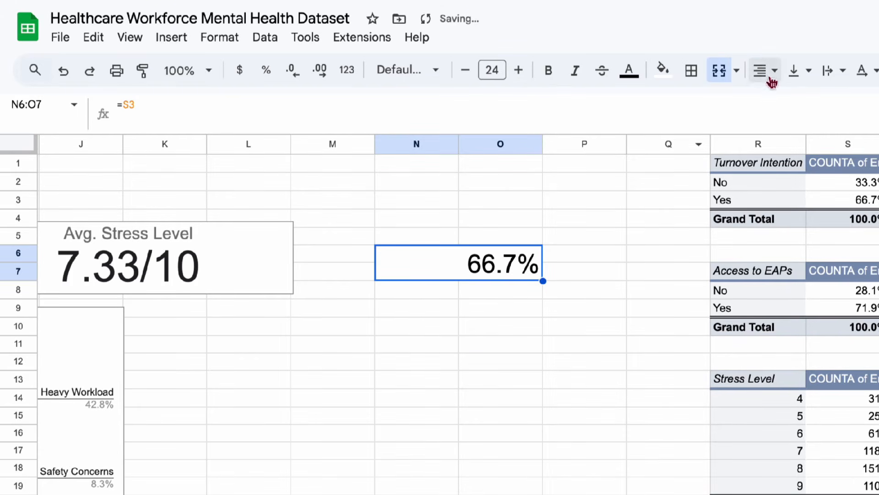
{"action": "left_click", "coordinate": [770, 71]}
{"action": "left_click", "coordinate": [792, 101]}
Merge cells N5:O5 above the percentage and enter the heading Turnover Intention.
{"action": "left_click", "coordinate": [412, 235]}
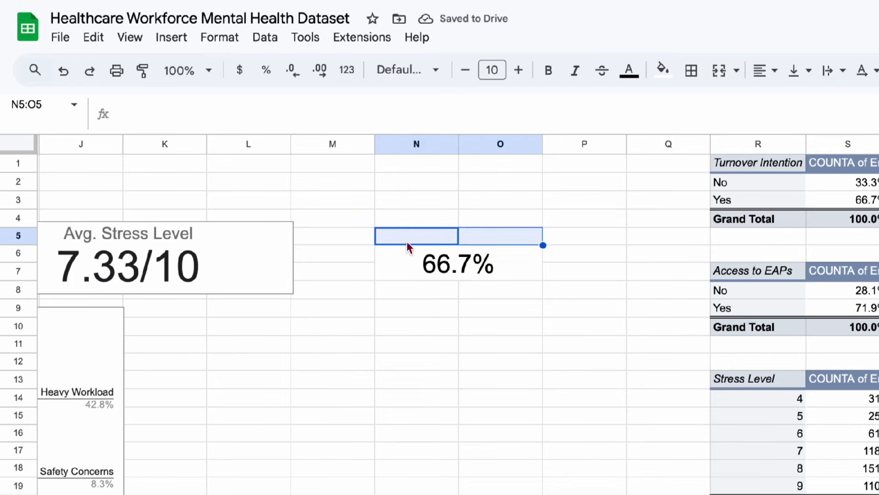
{"action": "left_click", "coordinate": [357, 259]}
{"action": "left_click", "coordinate": [397, 240]}
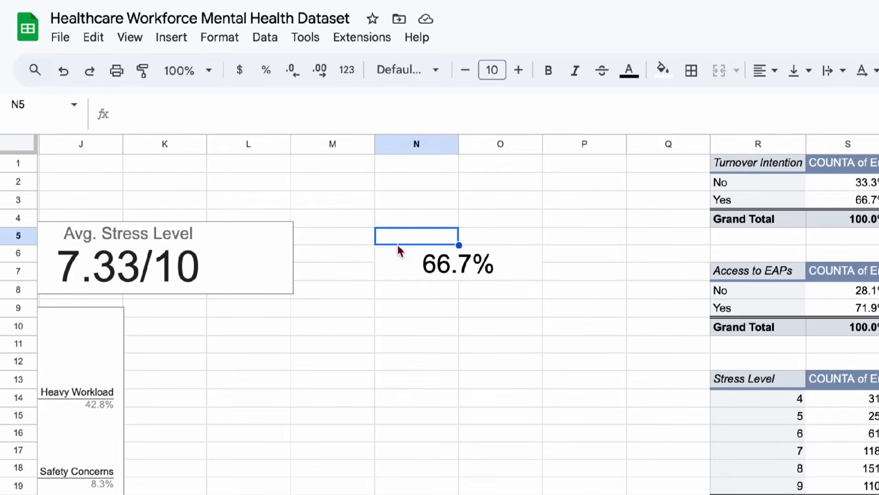
{"action": "left_click_drag", "start_coordinate": [397, 241], "coordinate": [501, 239]}
{"action": "left_click", "coordinate": [718, 71]}
{"action": "type", "text": "T"}
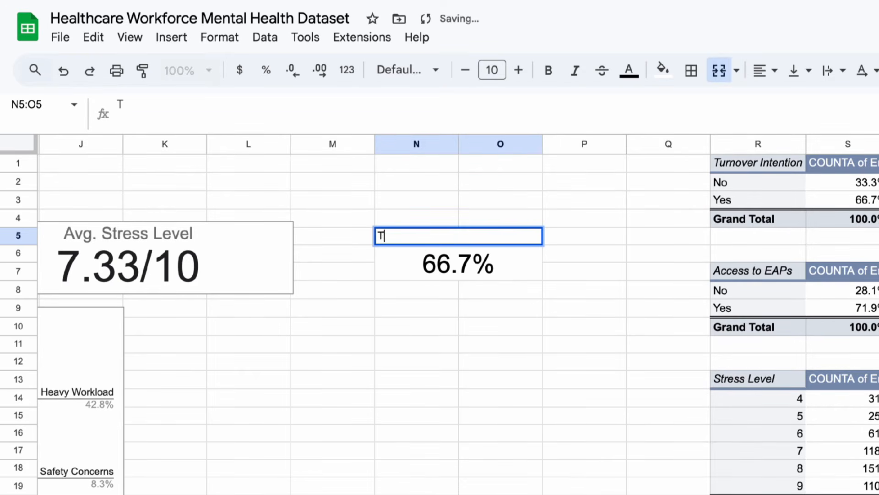
{"action": "type", "text": "urnover inten"}
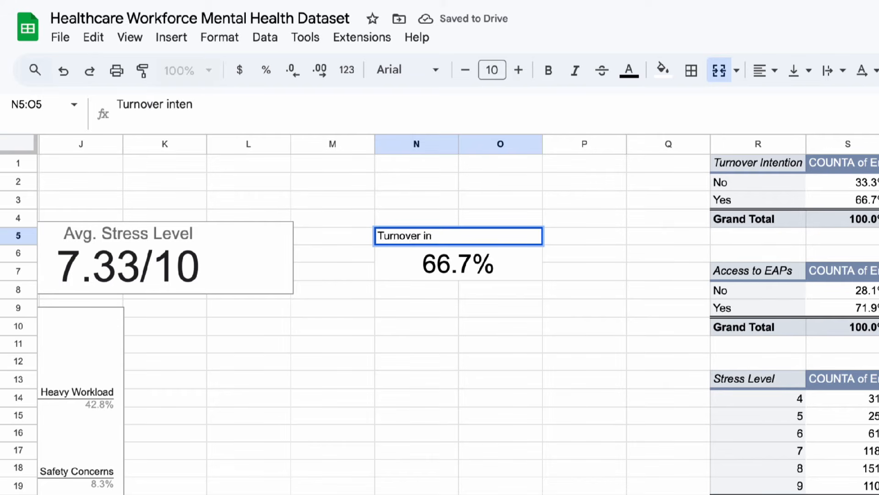
{"action": "key", "text": "BackSpace"}
{"action": "key", "text": "BackSpace"}
{"action": "type", "text": "Intention"}
{"action": "key", "text": "Return"}
Center the Turnover Intention heading and enlarge it to font size 15 in the merged range N4:O5.
{"action": "left_click", "coordinate": [479, 235]}
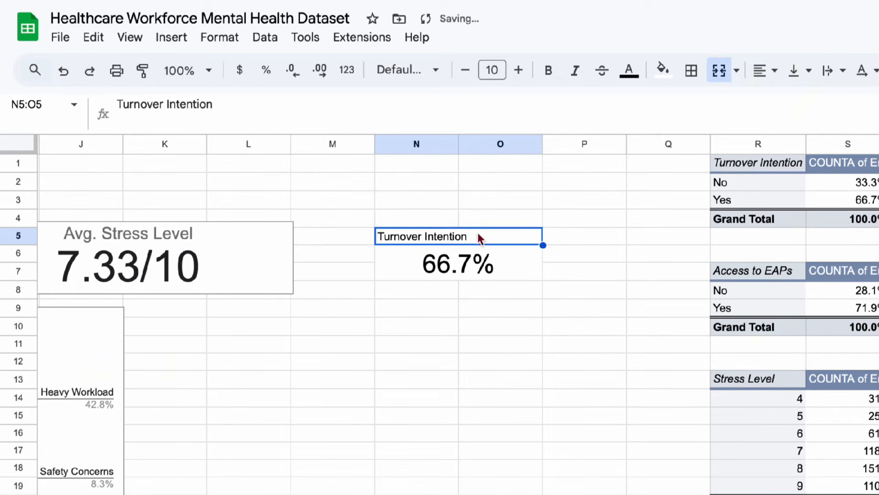
{"action": "left_click", "coordinate": [761, 71]}
{"action": "left_click", "coordinate": [791, 106]}
{"action": "left_click_drag", "start_coordinate": [444, 218], "coordinate": [451, 234]}
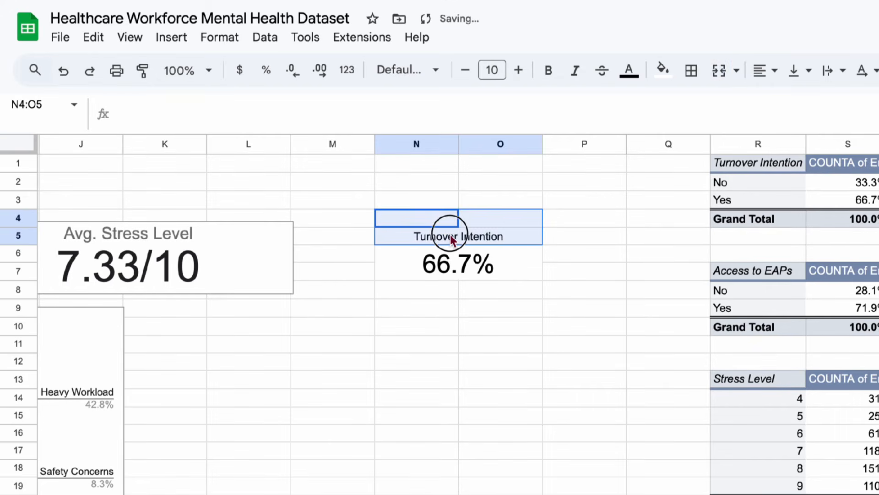
{"action": "left_click", "coordinate": [720, 71]}
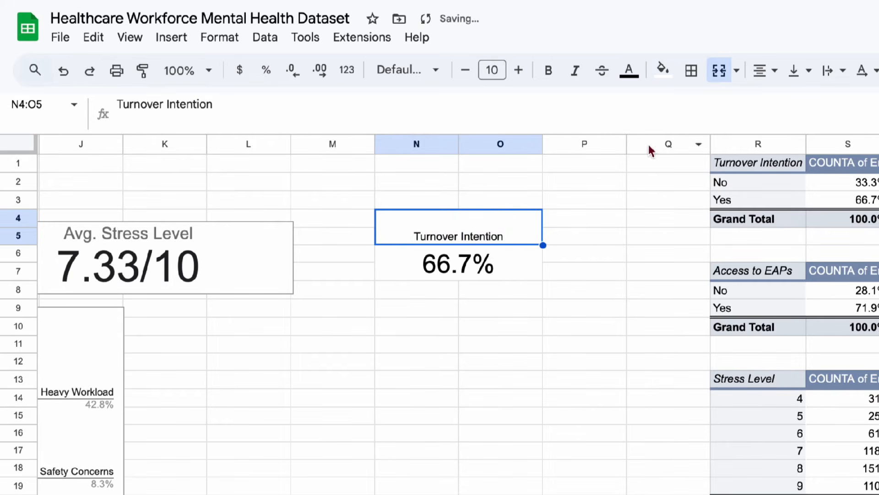
{"action": "left_click", "coordinate": [518, 71]}
{"action": "left_click", "coordinate": [519, 71]}
{"action": "left_click", "coordinate": [519, 70]}
{"action": "left_click", "coordinate": [518, 70]}
{"action": "left_click", "coordinate": [518, 70]}
{"action": "left_click", "coordinate": [518, 70]}
Extend the merged percentage cell to N6:O8 and format it at font size 34, aligned to the vertical middle.
{"action": "left_click", "coordinate": [481, 264]}
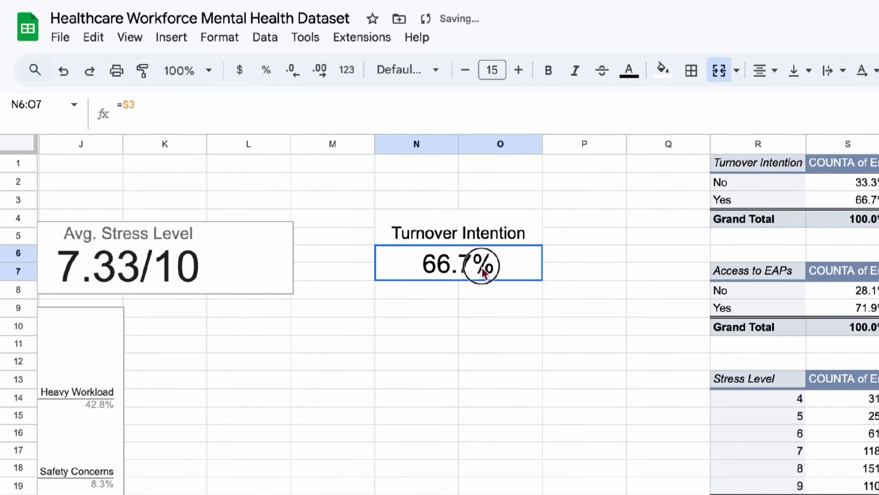
{"action": "left_click_drag", "start_coordinate": [392, 268], "coordinate": [413, 290]}
{"action": "left_click", "coordinate": [718, 70]}
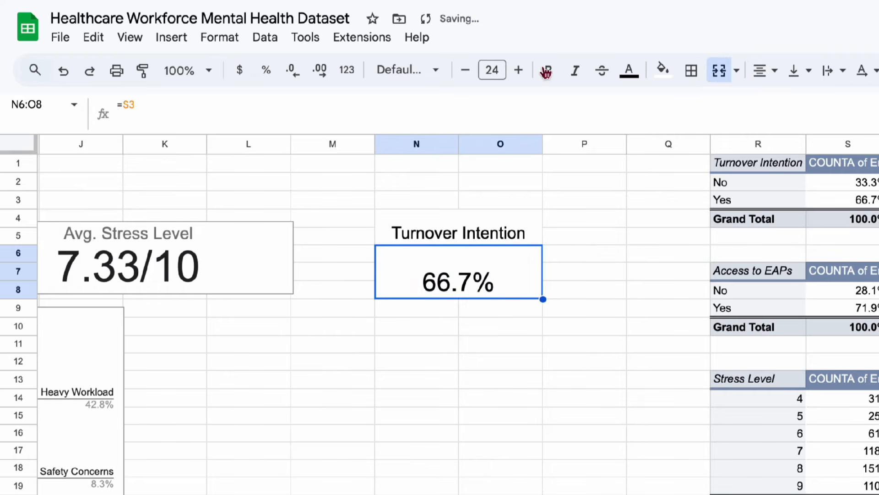
{"action": "triple_click", "coordinate": [518, 70]}
{"action": "triple_click", "coordinate": [518, 70]}
{"action": "triple_click", "coordinate": [519, 70]}
{"action": "left_click", "coordinate": [518, 70]}
{"action": "left_click", "coordinate": [797, 71]}
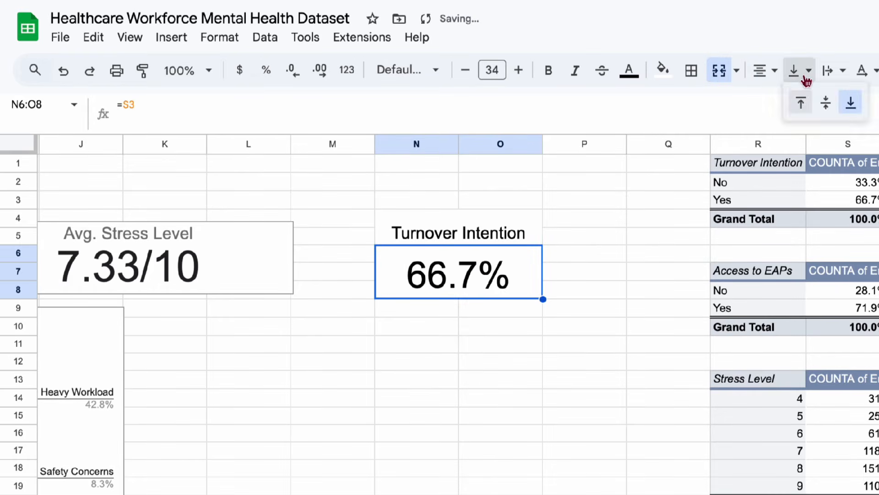
{"action": "left_click", "coordinate": [824, 101]}
Add an outer border around the Turnover Intention heading and percentage in N4:O8.
{"action": "left_click", "coordinate": [421, 234]}
{"action": "left_click_drag", "start_coordinate": [421, 234], "coordinate": [431, 272]}
{"action": "double_click", "coordinate": [451, 273]}
{"action": "left_click", "coordinate": [644, 239]}
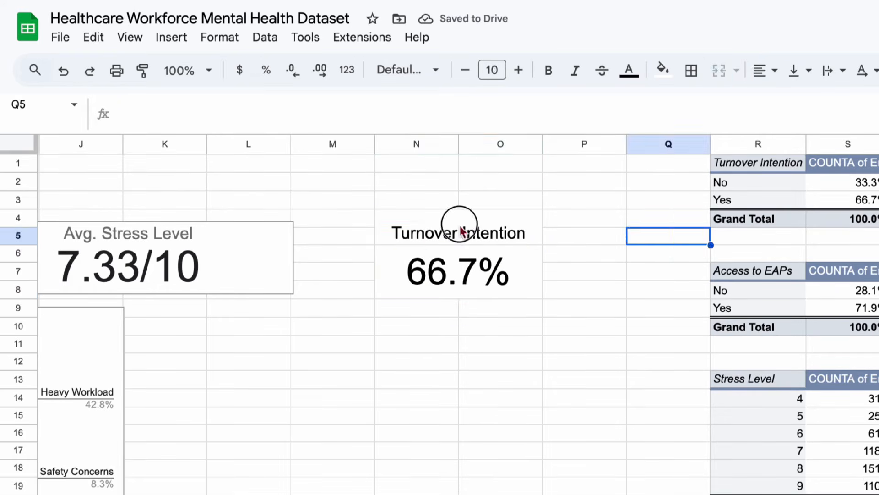
{"action": "left_click_drag", "start_coordinate": [459, 224], "coordinate": [466, 275]}
{"action": "left_click", "coordinate": [699, 73]}
{"action": "left_click", "coordinate": [813, 106]}
{"action": "left_click", "coordinate": [614, 230]}
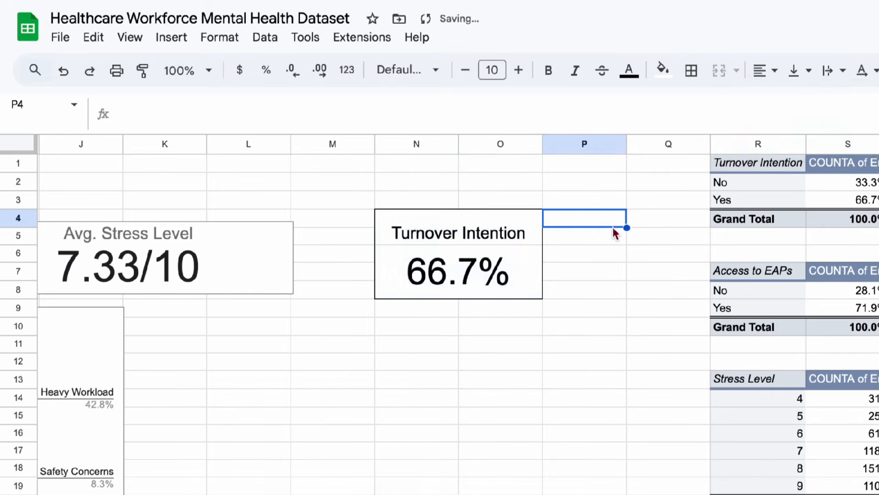
Copy the Turnover Intention card from N4:O8 to L5 and narrow the Avg. Stress Level scorecard to end before column L.
{"action": "scroll", "coordinate": [614, 229], "scroll_direction": "left", "scroll_amount": 5}
{"action": "left_click", "coordinate": [641, 231]}
{"action": "left_click_drag", "start_coordinate": [641, 231], "coordinate": [702, 284]}
{"action": "key", "text": "ctrl+c"}
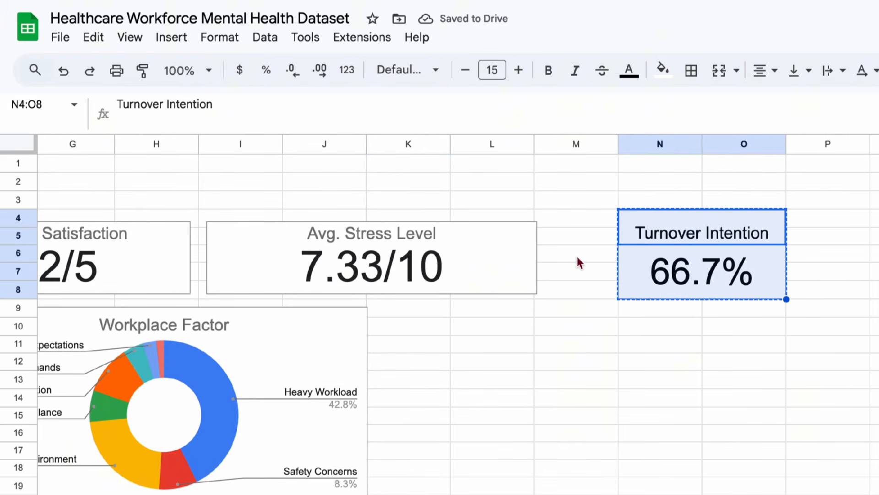
{"action": "left_click", "coordinate": [493, 223]}
{"action": "left_click", "coordinate": [491, 217]}
{"action": "key", "text": "Down"}
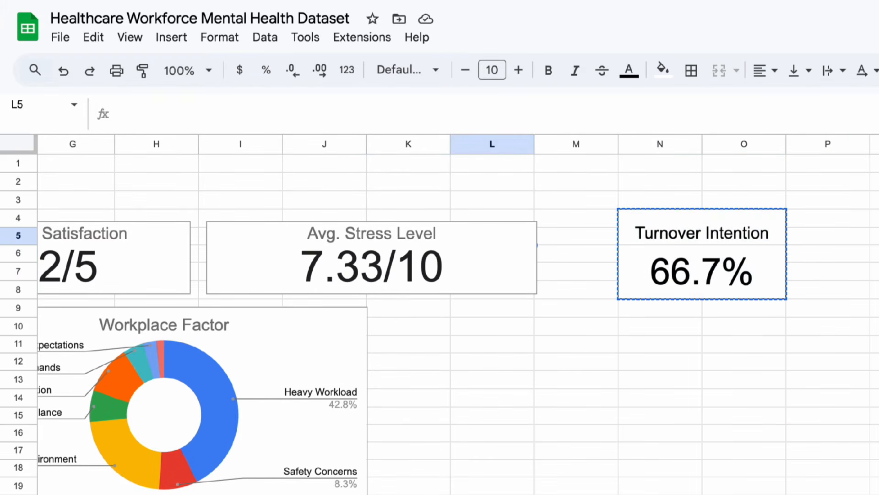
{"action": "key", "text": "ctrl+v"}
{"action": "left_click", "coordinate": [476, 266]}
{"action": "left_click_drag", "start_coordinate": [537, 258], "coordinate": [452, 261]}
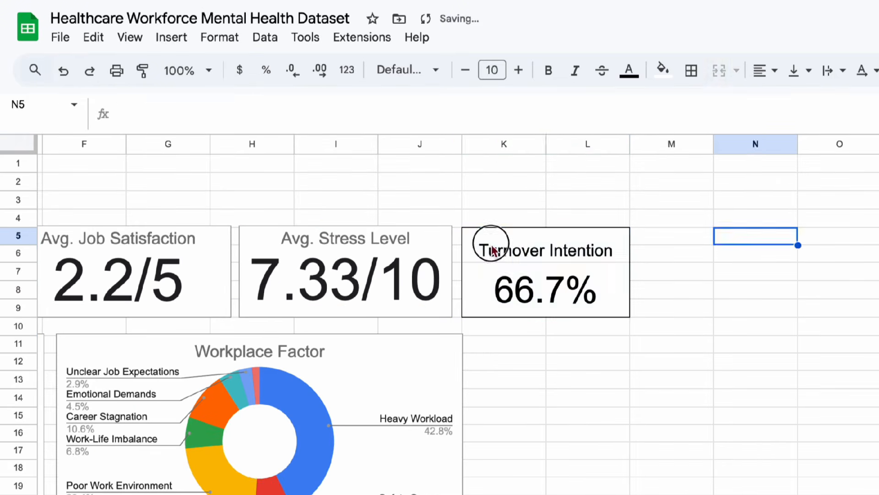
Duplicate the Turnover Intention card from K5:L9 at N5 and narrow column M to a small gap between the cards.
{"action": "left_click", "coordinate": [492, 249]}
{"action": "key", "text": "ctrl+c"}
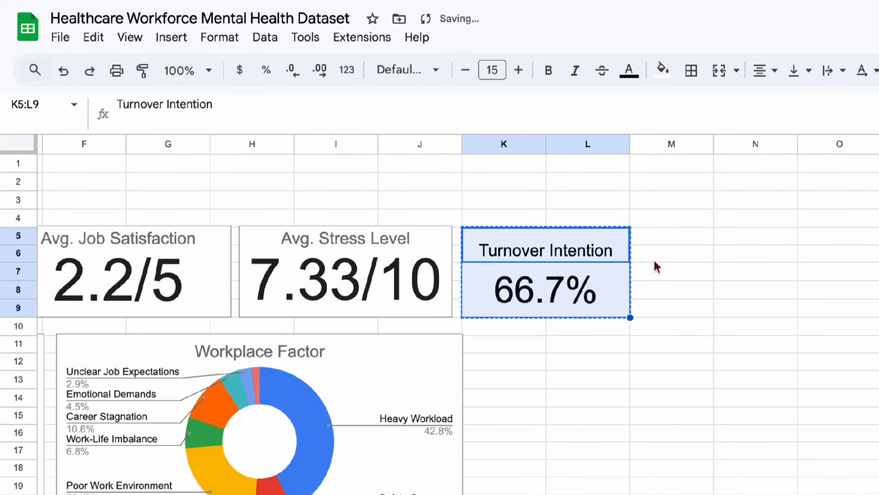
{"action": "left_click", "coordinate": [691, 243]}
{"action": "key", "text": "Right"}
{"action": "key", "text": "ctrl+v"}
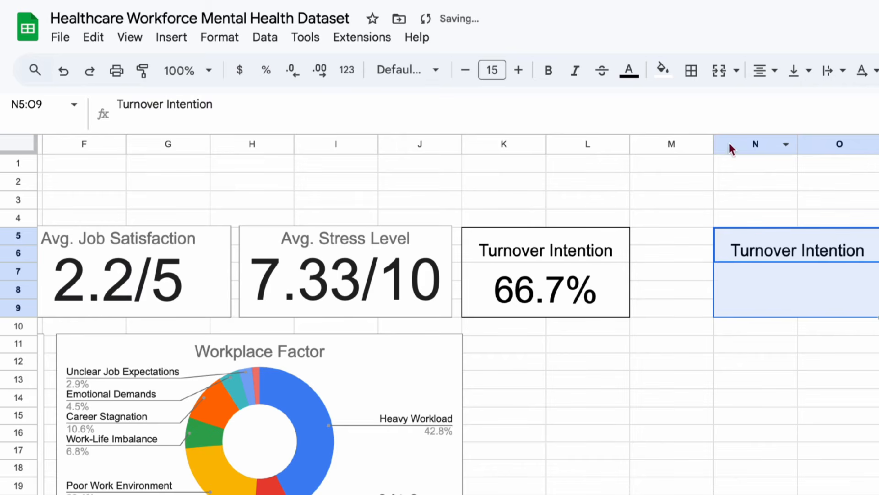
{"action": "left_click_drag", "start_coordinate": [713, 144], "coordinate": [650, 145]}
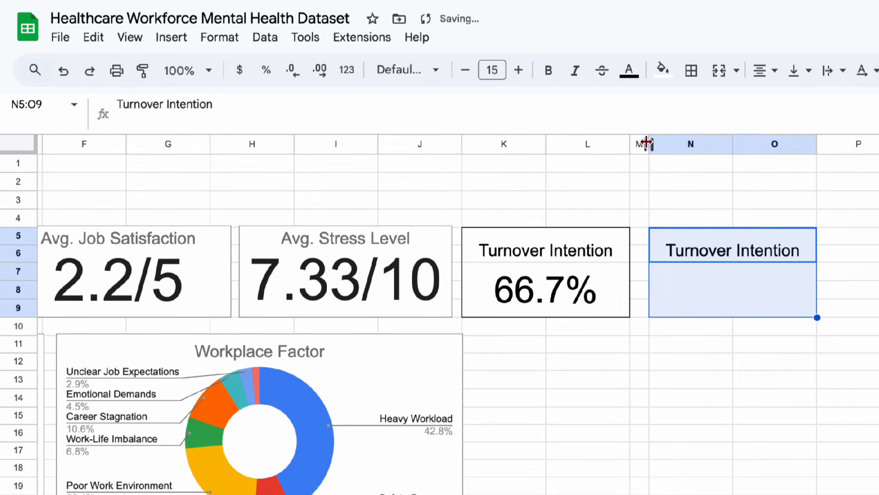
Enter the formula =S9 in N7 of the duplicated card to reference the Yes percentage of the Access to EAPs pivot table.
{"action": "left_click", "coordinate": [705, 301]}
{"action": "type", "text": "="}
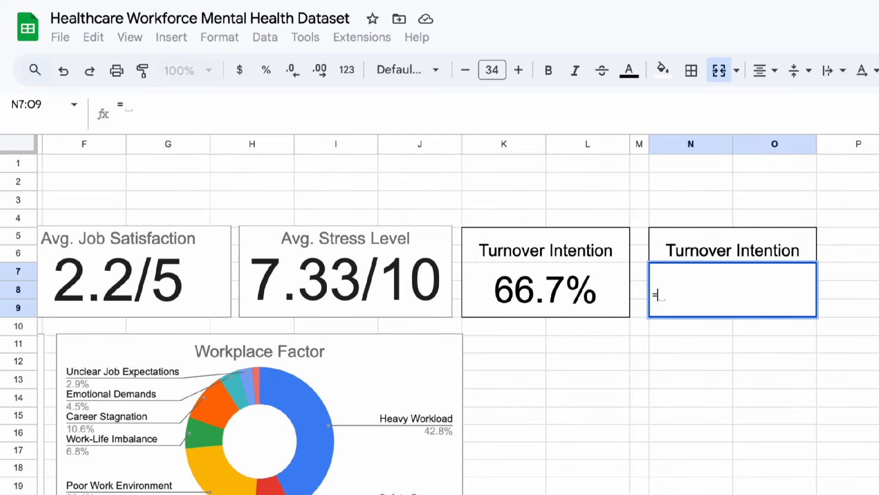
{"action": "type", "text": "S9"}
{"action": "key", "text": "Return"}
Change the heading of the duplicated card in N5 to Access to EAP's.
{"action": "left_click", "coordinate": [732, 244]}
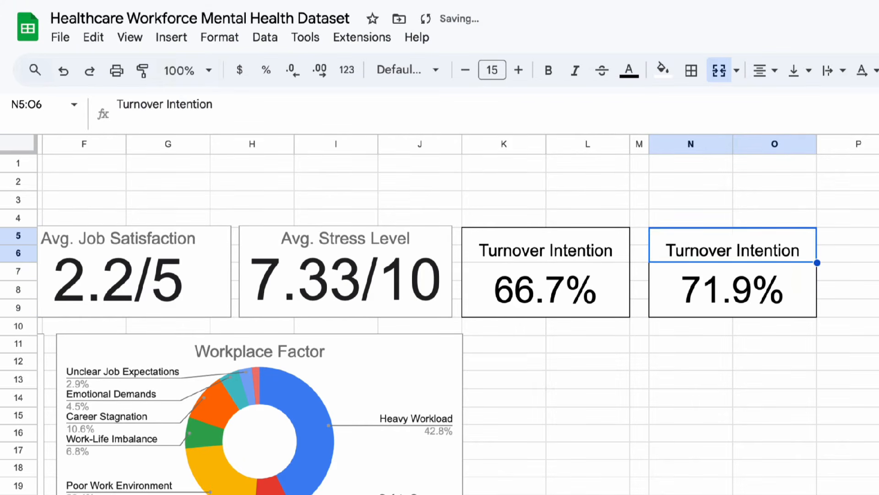
{"action": "type", "text": "Access to E"}
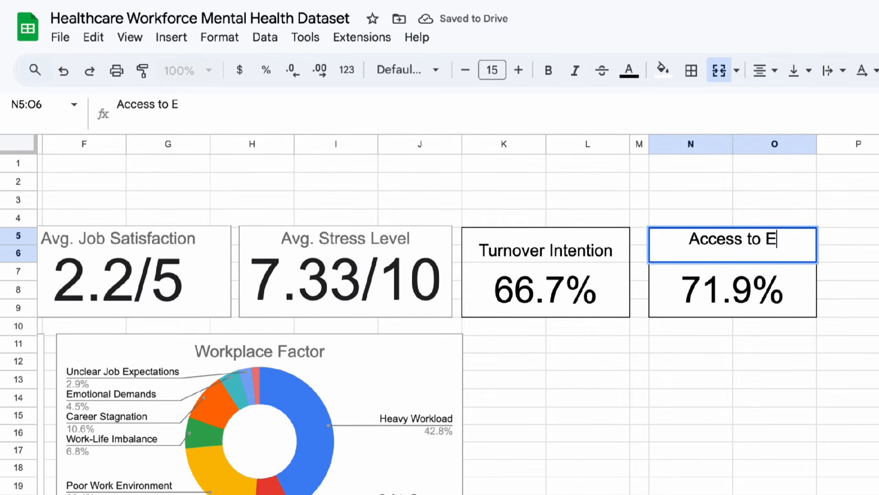
{"action": "type", "text": "AP's"}
{"action": "key", "text": "Left"}
{"action": "key", "text": "Left"}
{"action": "key", "text": "Left"}
{"action": "key", "text": "Left"}
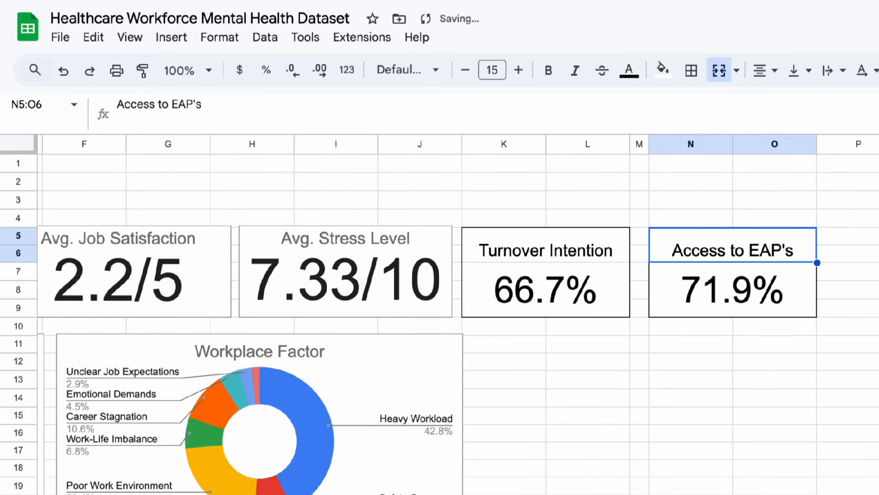
{"action": "key", "text": "Left"}
{"action": "key", "text": "Left"}
{"action": "key", "text": "Left"}
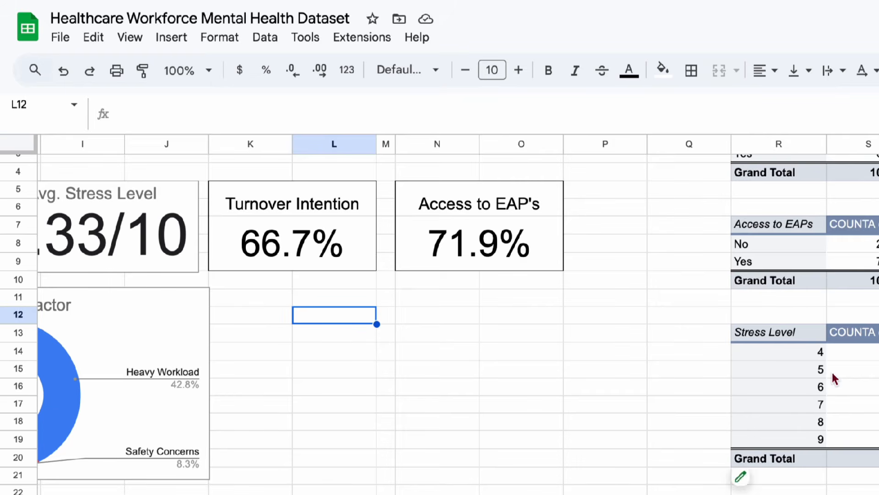
Insert a chart from the Stress Level pivot table range R13:S19, leaving out the Grand Total row.
{"action": "left_click", "coordinate": [774, 355]}
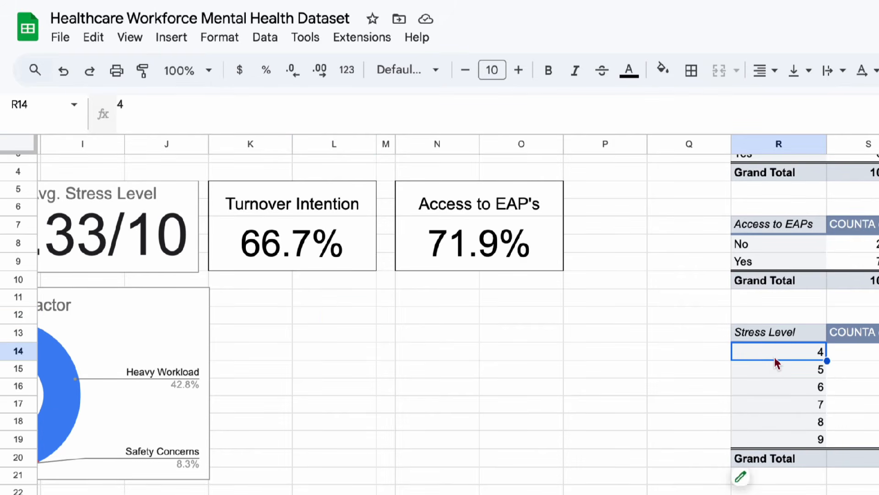
{"action": "left_click", "coordinate": [747, 476]}
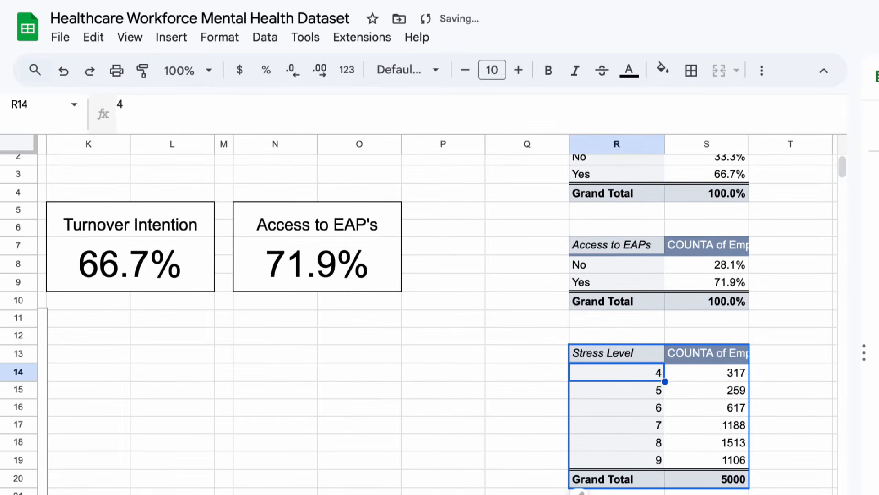
{"action": "left_click", "coordinate": [801, 452]}
{"action": "left_click_drag", "start_coordinate": [620, 351], "coordinate": [705, 459]}
{"action": "left_click", "coordinate": [171, 37]}
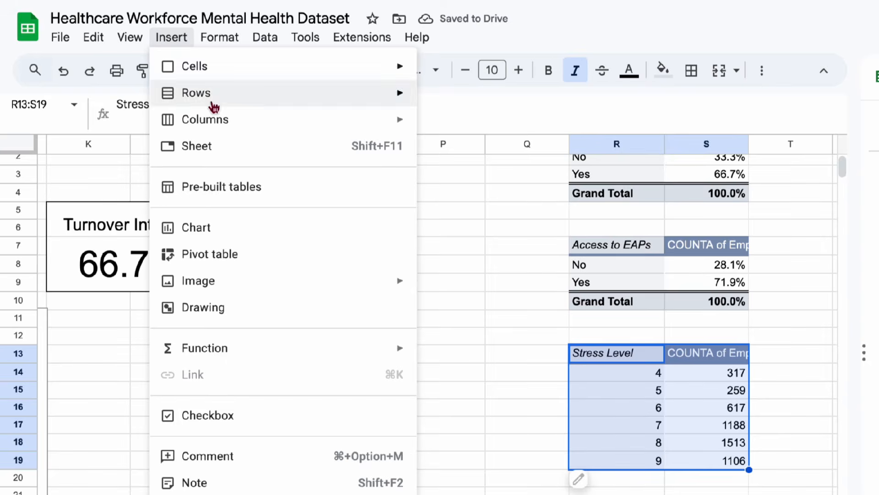
{"action": "left_click", "coordinate": [217, 228]}
Change the new Stress Level chart from a scorecard to a bar chart.
{"action": "scroll", "coordinate": [325, 301], "scroll_direction": "left", "scroll_amount": 8}
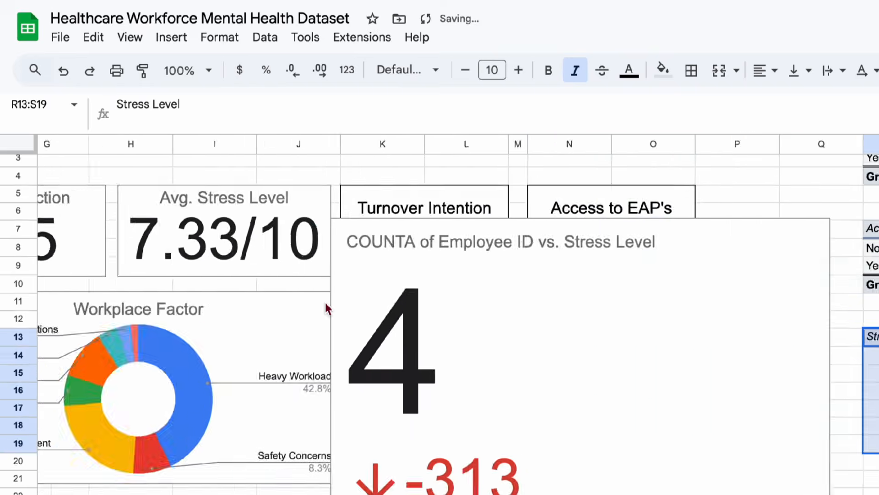
{"action": "left_click", "coordinate": [669, 307]}
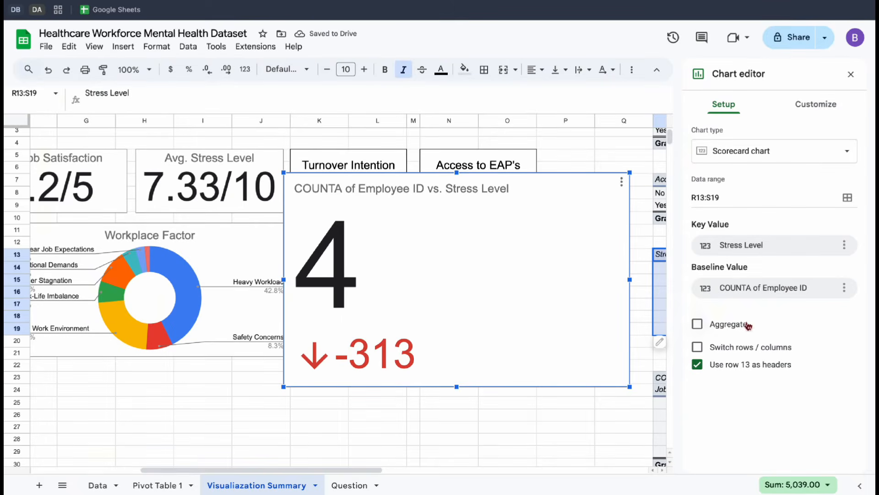
{"action": "left_click", "coordinate": [756, 151]}
{"action": "scroll", "coordinate": [764, 330], "scroll_direction": "down", "scroll_amount": 5}
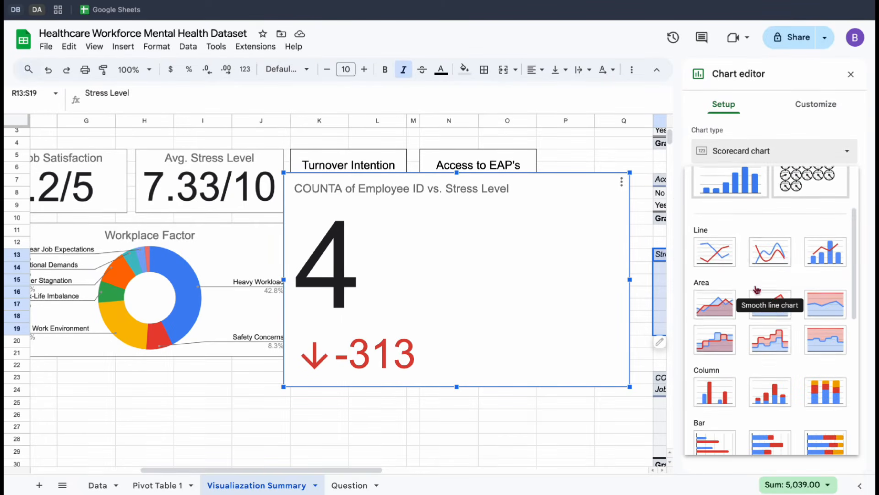
{"action": "scroll", "coordinate": [734, 369], "scroll_direction": "down", "scroll_amount": 2}
{"action": "left_click", "coordinate": [716, 393]}
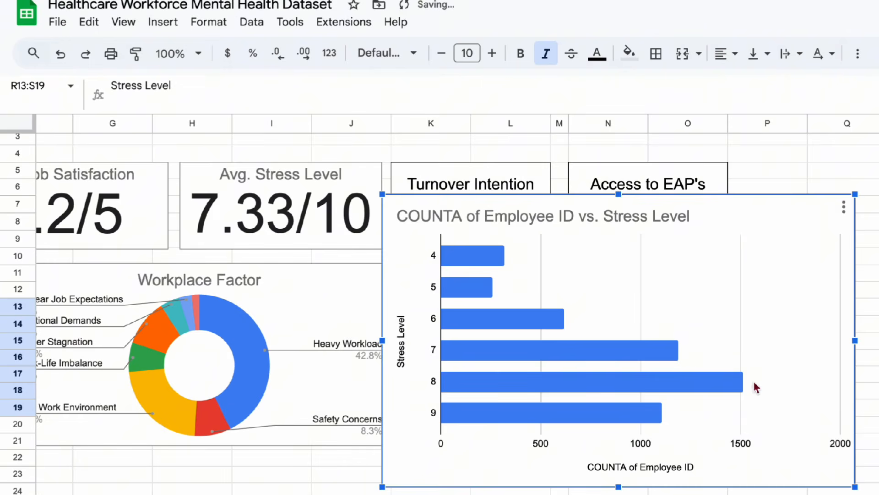
Position the Stress Level bar chart below the Turnover Intention and Access to EAP's cards and resize it to span columns K to O.
{"action": "scroll", "coordinate": [598, 350], "scroll_direction": "right", "scroll_amount": 5}
{"action": "scroll", "coordinate": [598, 350], "scroll_direction": "up", "scroll_amount": 1}
{"action": "left_click_drag", "start_coordinate": [548, 322], "coordinate": [568, 392]}
{"action": "left_click_drag", "start_coordinate": [627, 494], "coordinate": [451, 474]}
{"action": "left_click_drag", "start_coordinate": [451, 381], "coordinate": [477, 383]}
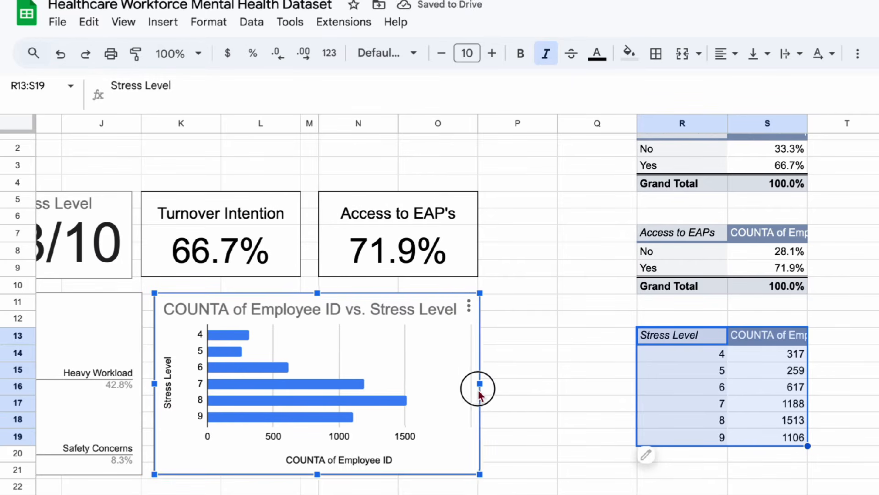
Retitle the new bar chart Stress Level and delete its vertical axis title.
{"action": "double_click", "coordinate": [200, 309]}
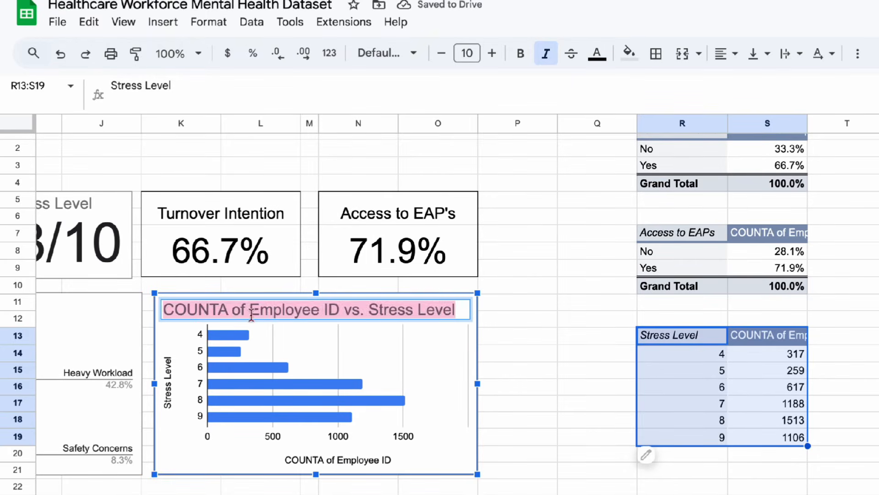
{"action": "type", "text": "Stress Lev"}
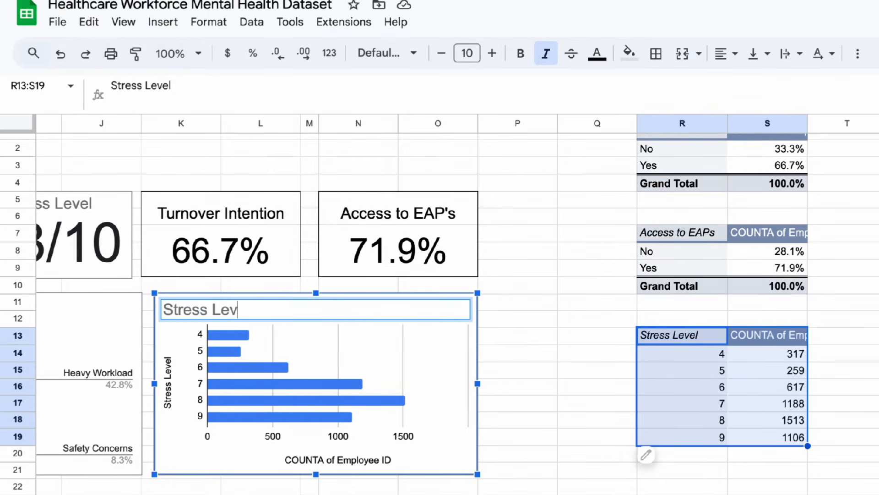
{"action": "key", "text": "Return"}
{"action": "left_click", "coordinate": [168, 389]}
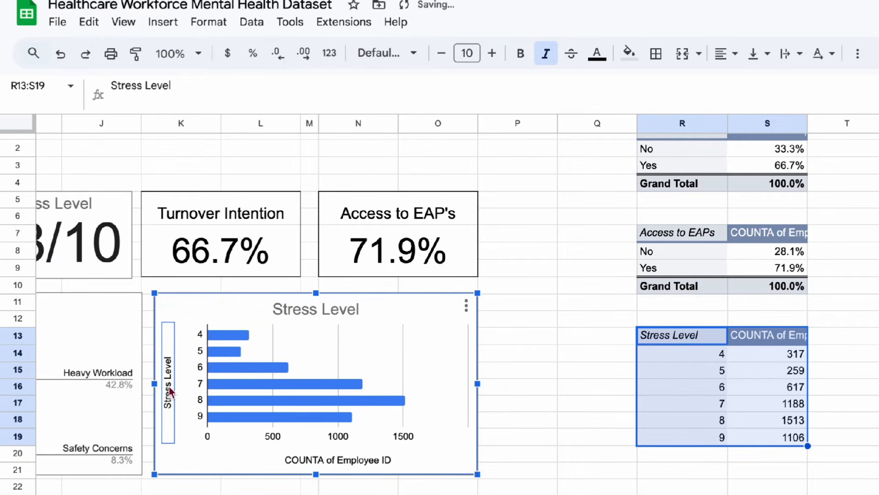
{"action": "key", "text": "Delete"}
Change the horizontal axis title of the Stress Level bar chart to Total Employee.
{"action": "double_click", "coordinate": [344, 458]}
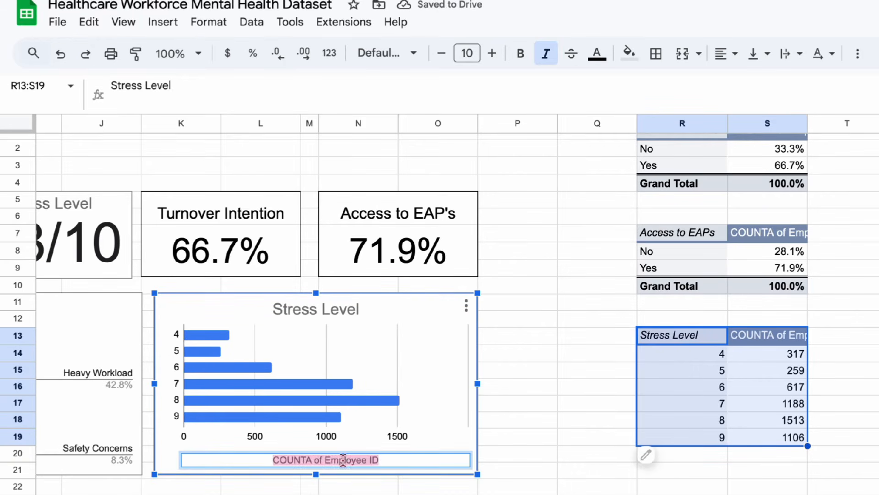
{"action": "type", "text": "togTotal Employees"}
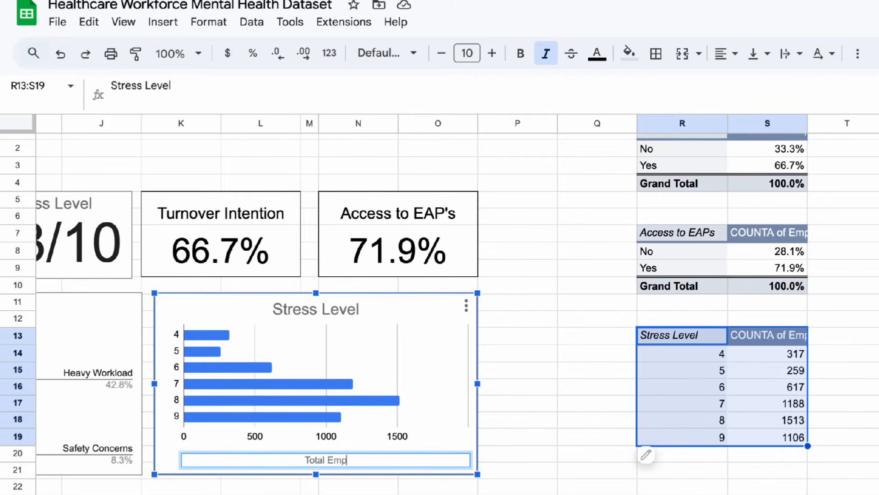
{"action": "key", "text": "BackSpace"}
{"action": "key", "text": "BackSpace"}
{"action": "key", "text": "BackSpace"}
{"action": "key", "text": "BackSpace"}
{"action": "key", "text": "BackSpace"}
{"action": "type", "text": "oyees"}
{"action": "key", "text": "Return"}
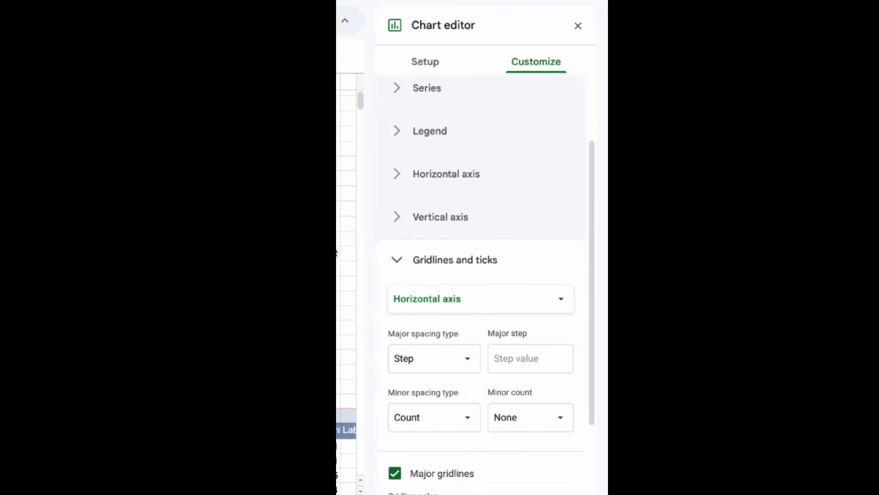
Turn on data labels for the COUNTA of Employee ID series in the Stress Level bar chart.
{"action": "scroll", "coordinate": [434, 304], "scroll_direction": "down", "scroll_amount": 3}
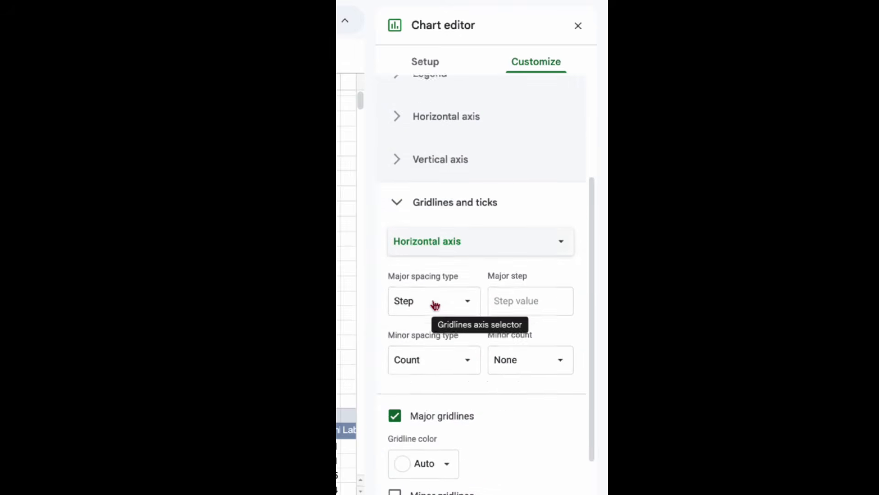
{"action": "scroll", "coordinate": [433, 304], "scroll_direction": "up", "scroll_amount": 5}
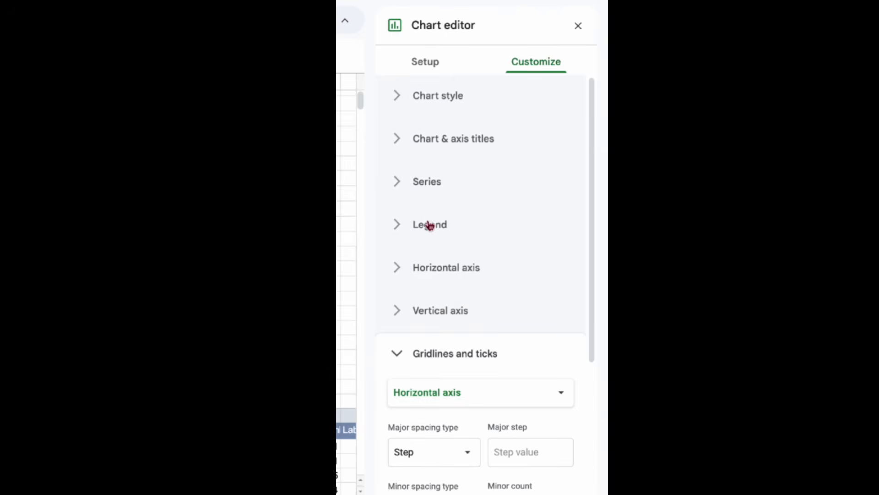
{"action": "left_click", "coordinate": [428, 180]}
{"action": "scroll", "coordinate": [439, 225], "scroll_direction": "down", "scroll_amount": 3}
{"action": "scroll", "coordinate": [441, 233], "scroll_direction": "down", "scroll_amount": 1}
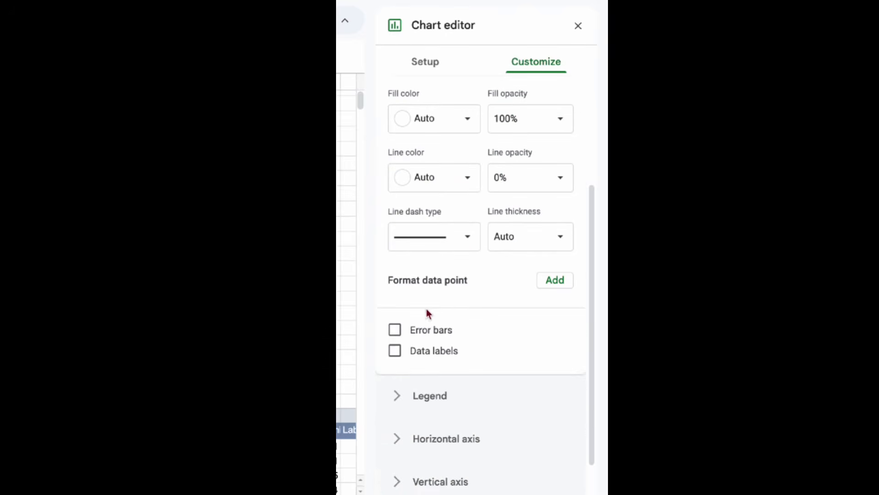
{"action": "left_click", "coordinate": [397, 350]}
{"action": "scroll", "coordinate": [420, 255], "scroll_direction": "up", "scroll_amount": 3}
{"action": "scroll", "coordinate": [440, 107], "scroll_direction": "up", "scroll_amount": 1}
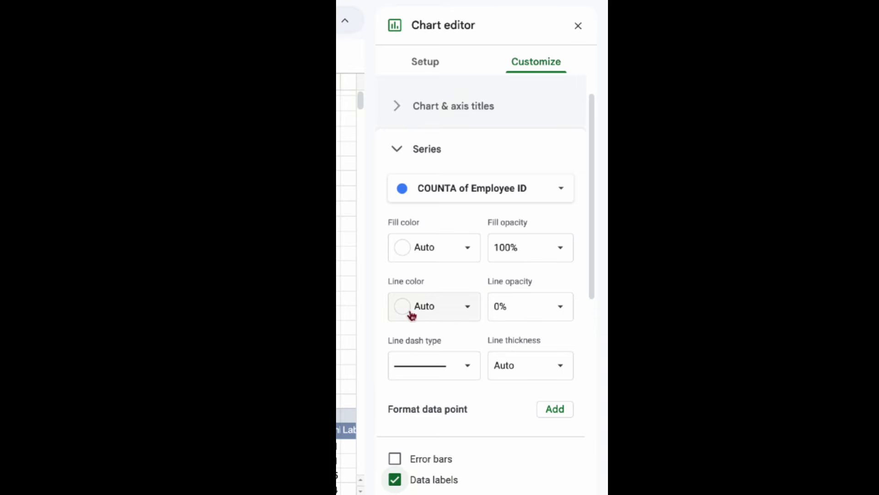
Set the position of the Stress Level chart's data labels to Center.
{"action": "scroll", "coordinate": [411, 315], "scroll_direction": "down", "scroll_amount": 4}
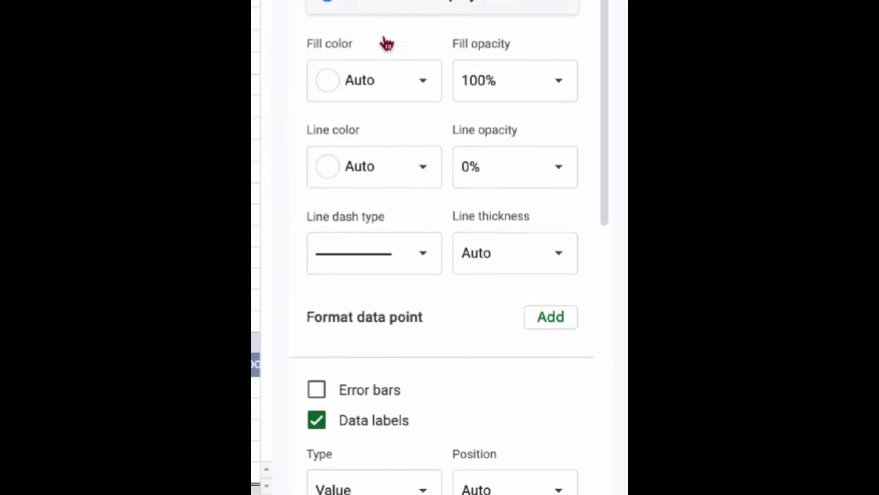
{"action": "scroll", "coordinate": [417, 172], "scroll_direction": "down", "scroll_amount": 5}
{"action": "scroll", "coordinate": [465, 230], "scroll_direction": "down", "scroll_amount": 2}
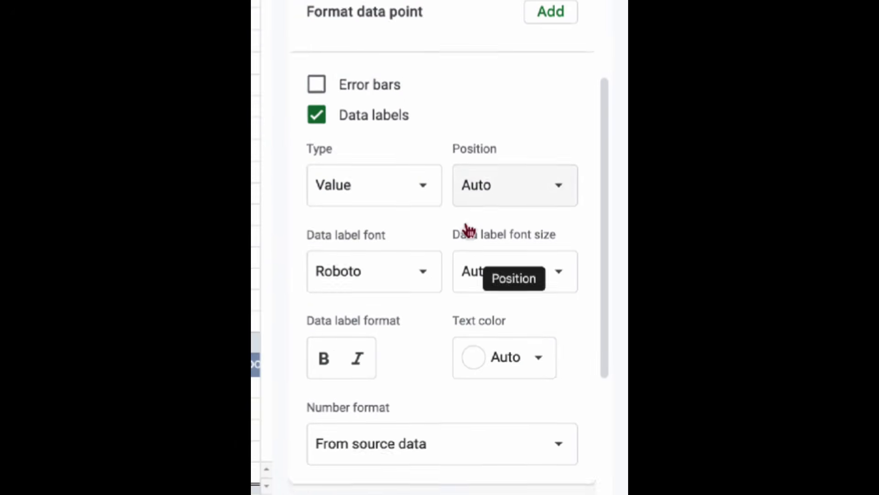
{"action": "left_click", "coordinate": [471, 195]}
{"action": "left_click", "coordinate": [494, 218]}
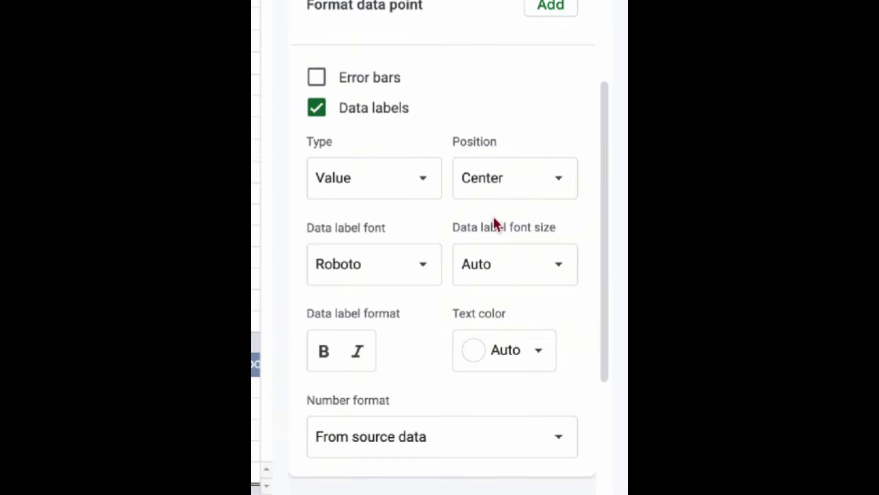
Remove the major gridlines from the horizontal axis of the Stress Level bar chart.
{"action": "left_click", "coordinate": [313, 265]}
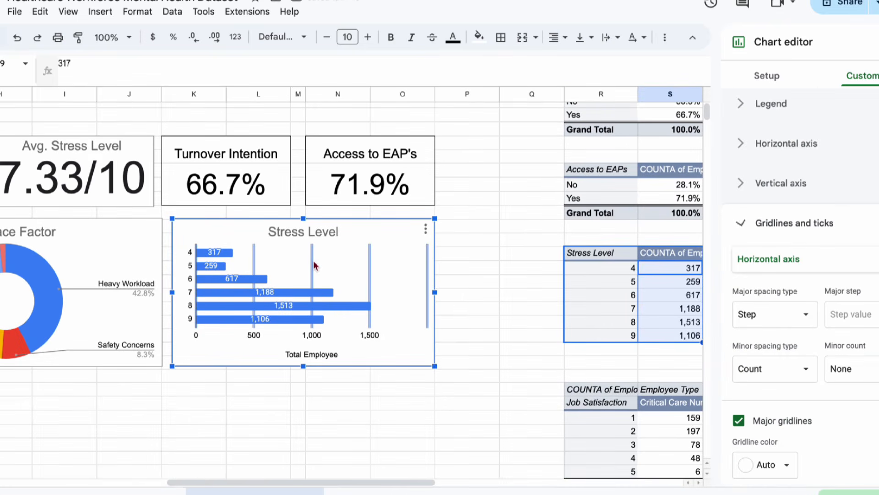
{"action": "left_click", "coordinate": [739, 420]}
{"action": "left_click", "coordinate": [471, 350]}
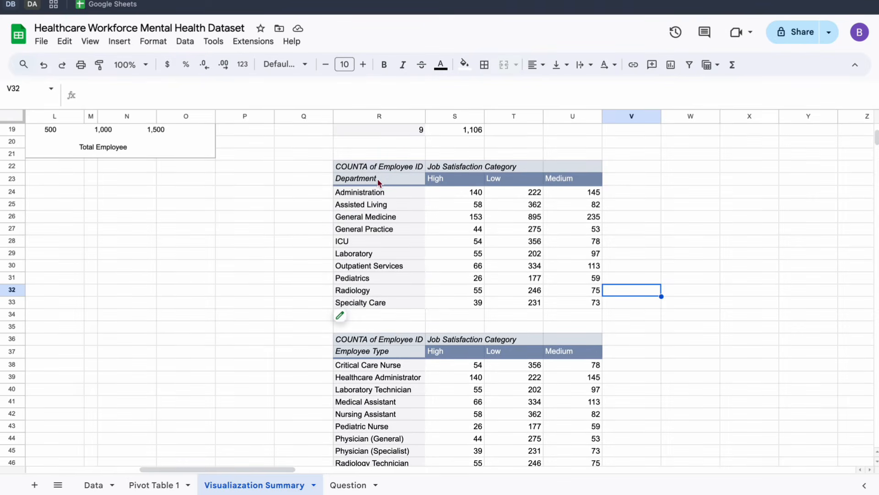
Insert a chart from the Department by Job Satisfaction Category pivot table range R23:U33.
{"action": "left_click_drag", "start_coordinate": [377, 179], "coordinate": [573, 302]}
{"action": "left_click", "coordinate": [119, 42]}
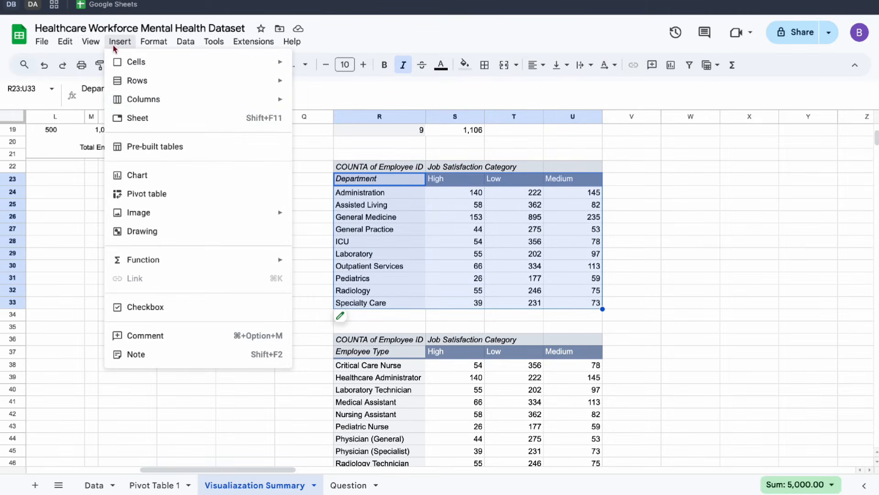
{"action": "left_click", "coordinate": [153, 183]}
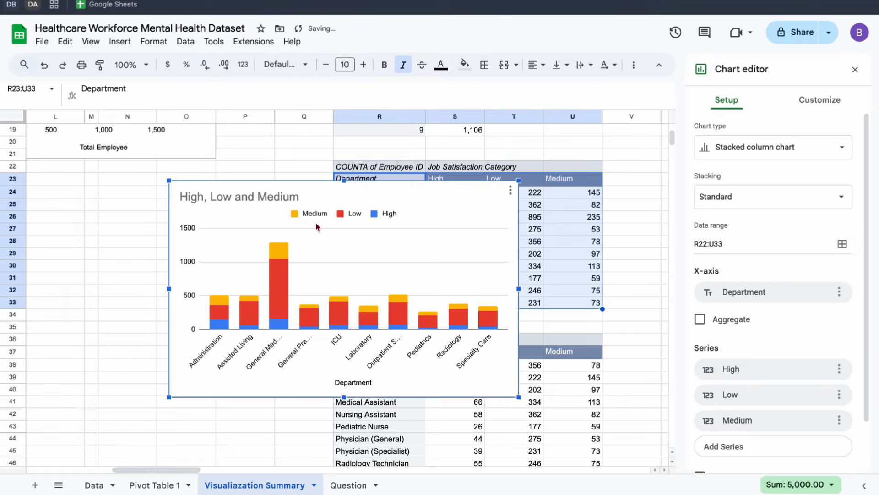
Change the new department chart from a stacked column chart to a 100% stacked bar chart.
{"action": "scroll", "coordinate": [773, 275], "scroll_direction": "down", "scroll_amount": 1}
{"action": "scroll", "coordinate": [778, 183], "scroll_direction": "up", "scroll_amount": 1}
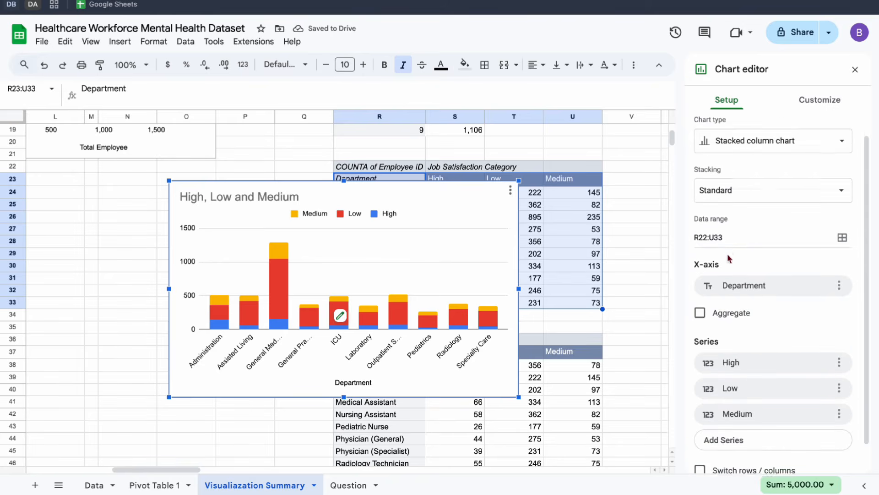
{"action": "left_click", "coordinate": [781, 149]}
{"action": "scroll", "coordinate": [810, 264], "scroll_direction": "down", "scroll_amount": 2}
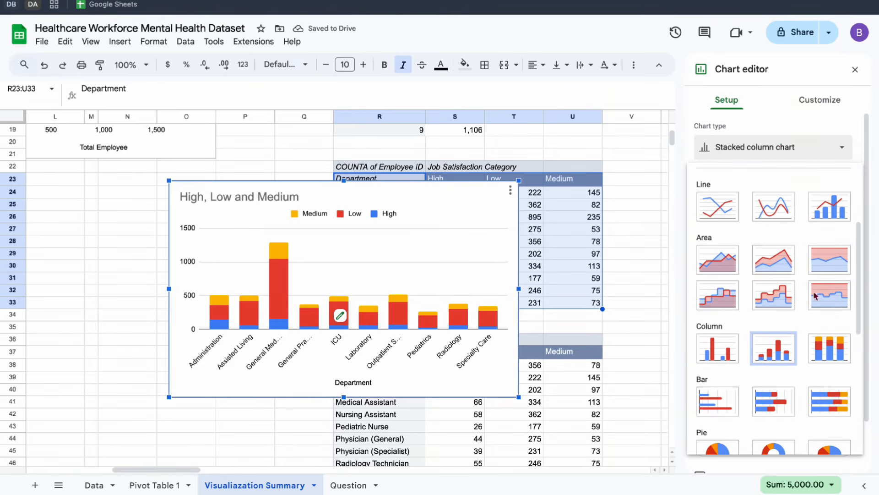
{"action": "left_click", "coordinate": [827, 395]}
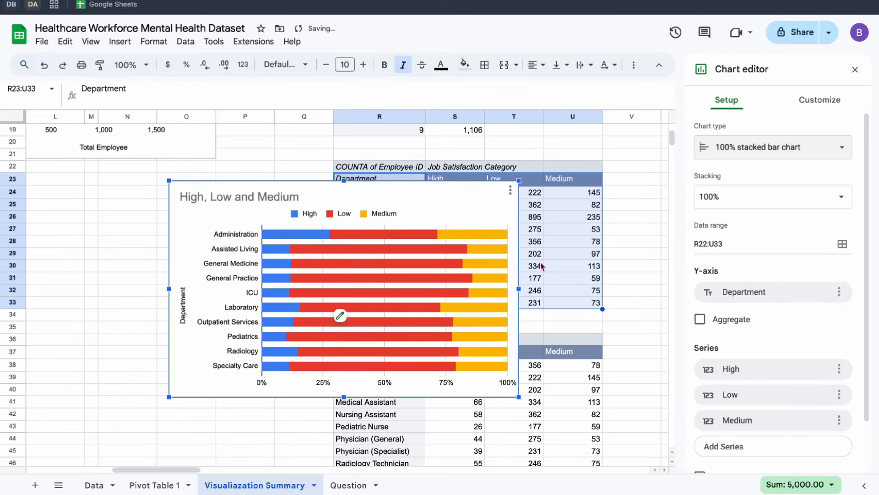
Title the 100% stacked bar chart Job Satisfaction by Department and center the title.
{"action": "scroll", "coordinate": [542, 265], "scroll_direction": "left", "scroll_amount": 5}
{"action": "scroll", "coordinate": [542, 266], "scroll_direction": "up", "scroll_amount": 1}
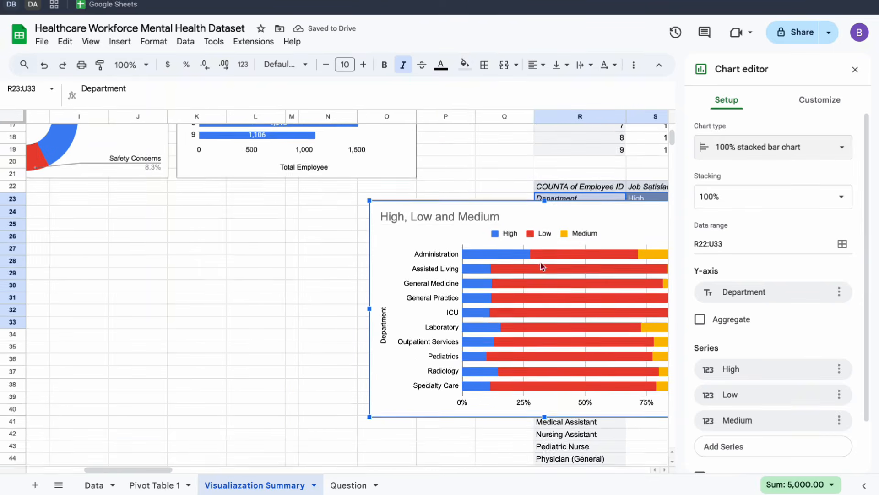
{"action": "left_click", "coordinate": [481, 217]}
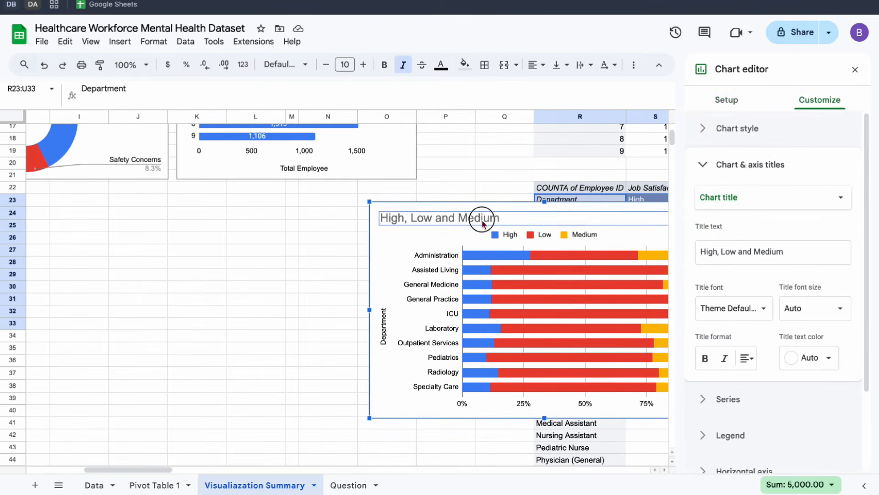
{"action": "left_click", "coordinate": [481, 219]}
{"action": "type", "text": "Job Satisfaction by Department"}
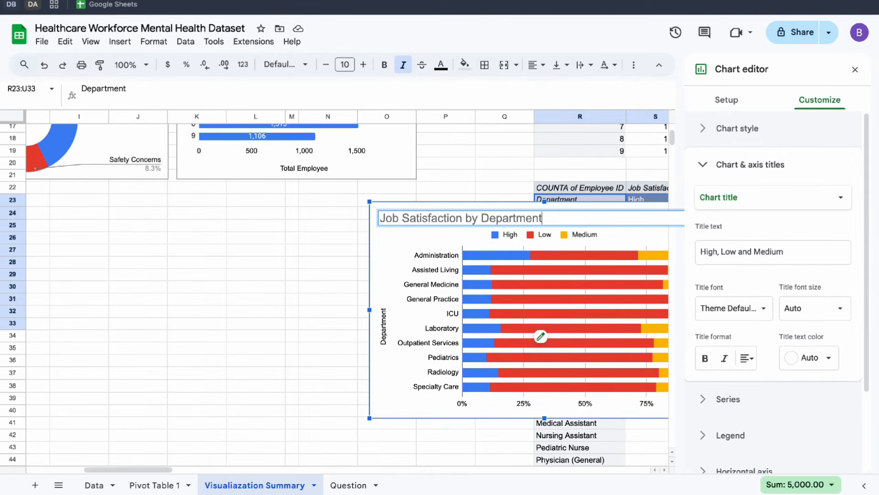
{"action": "key", "text": "Return"}
{"action": "left_click", "coordinate": [747, 358]}
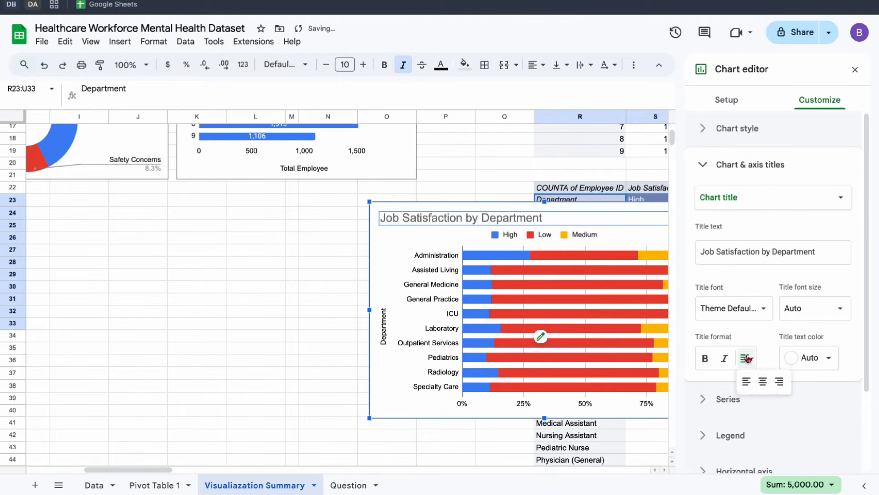
{"action": "left_click", "coordinate": [763, 381]}
Move the Job Satisfaction by Department chart below the doughnut charts, with its upper-left corner in column B at row 22.
{"action": "scroll", "coordinate": [300, 224], "scroll_direction": "right", "scroll_amount": 5}
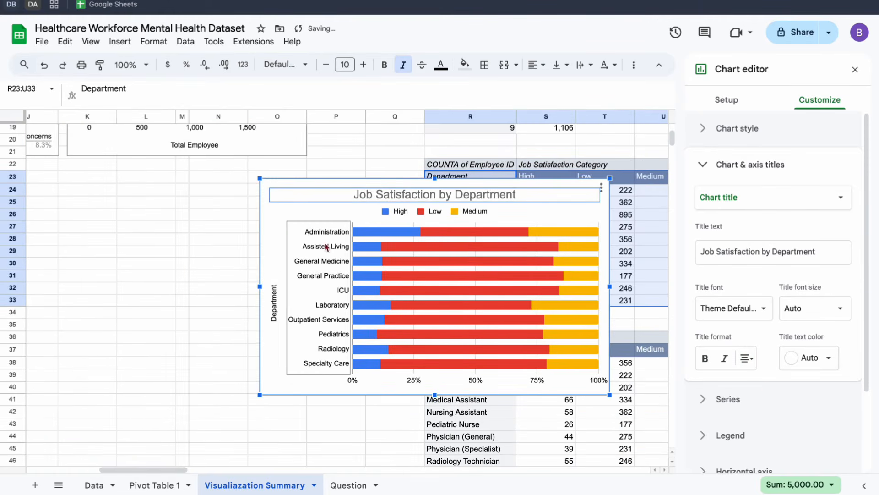
{"action": "scroll", "coordinate": [300, 224], "scroll_direction": "right", "scroll_amount": 4}
{"action": "scroll", "coordinate": [70, 221], "scroll_direction": "left", "scroll_amount": 8}
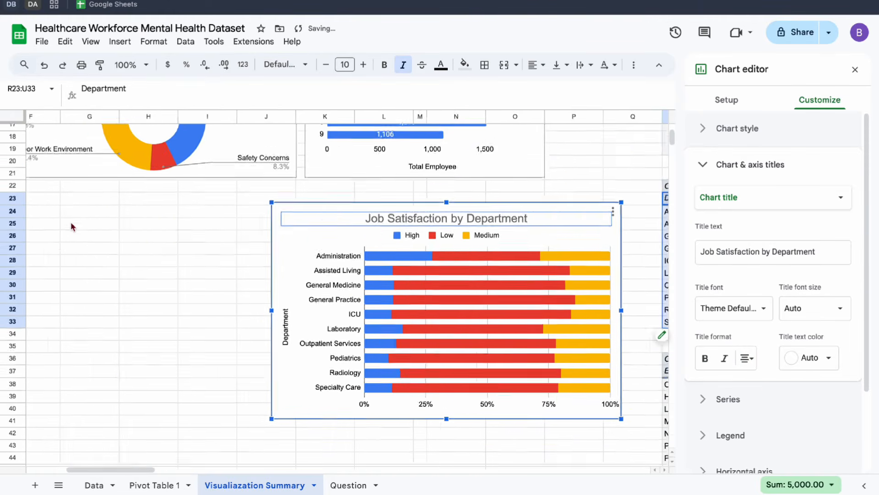
{"action": "left_click_drag", "start_coordinate": [445, 268], "coordinate": [75, 248]}
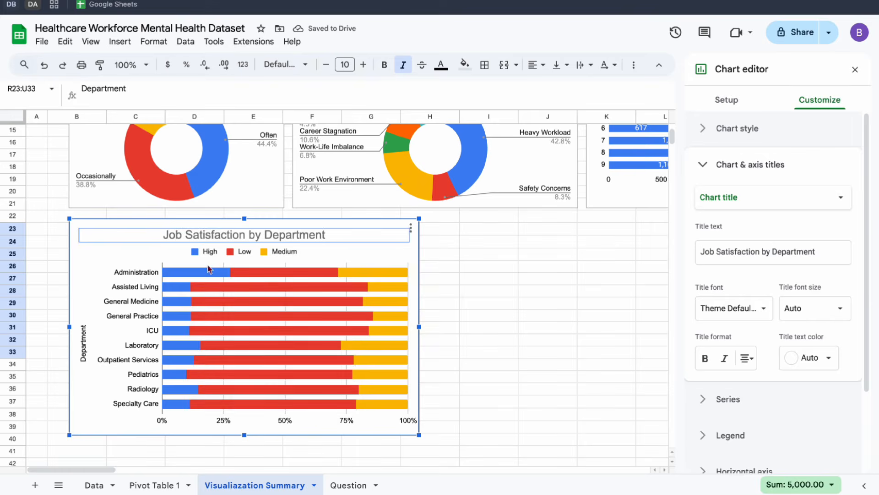
{"action": "scroll", "coordinate": [256, 275], "scroll_direction": "right", "scroll_amount": 10}
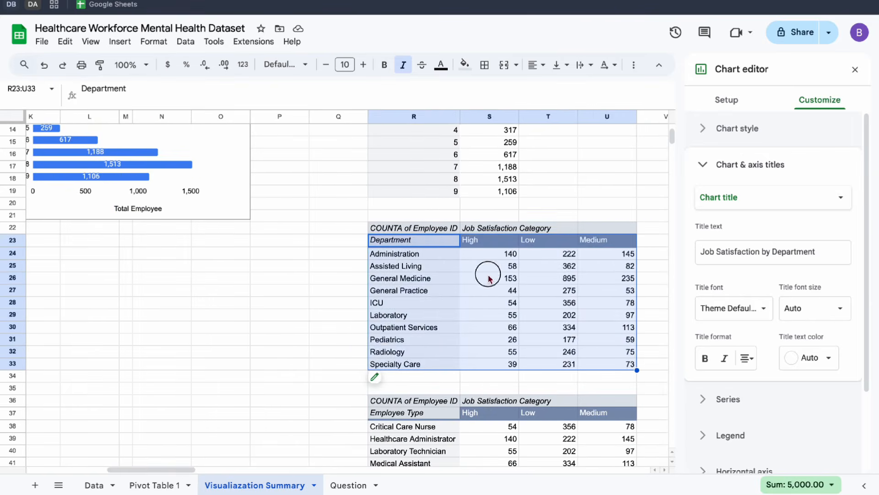
{"action": "left_click", "coordinate": [488, 275]}
{"action": "scroll", "coordinate": [488, 273], "scroll_direction": "left", "scroll_amount": 10}
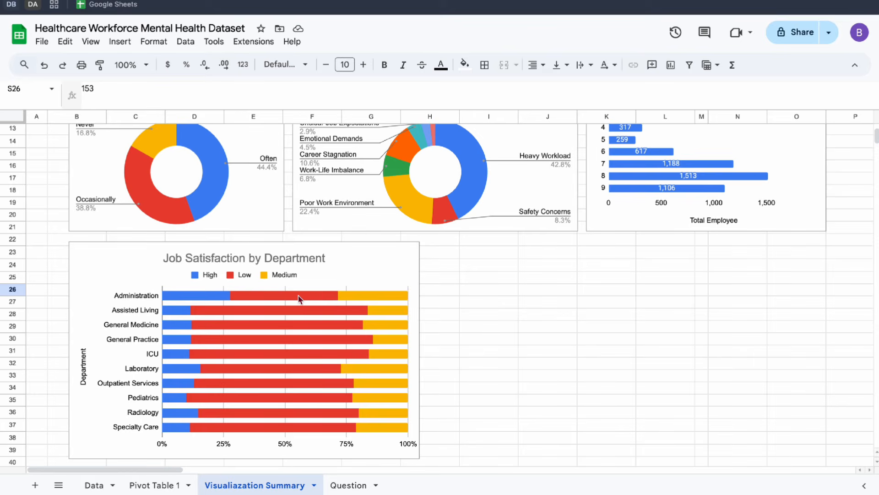
Try showing the Department pivot table's Employee ID values as % of column, and restore the Default display.
{"action": "scroll", "coordinate": [298, 298], "scroll_direction": "right", "scroll_amount": 10}
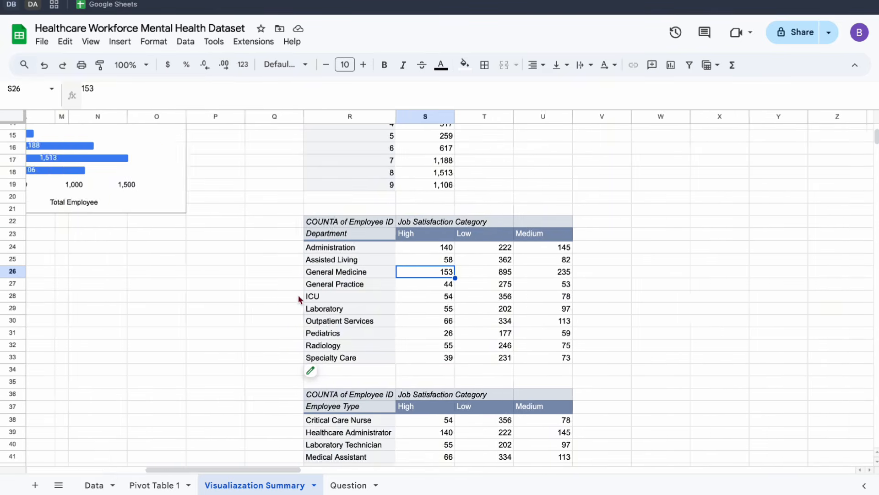
{"action": "left_click", "coordinate": [361, 257]}
{"action": "left_click", "coordinate": [267, 370]}
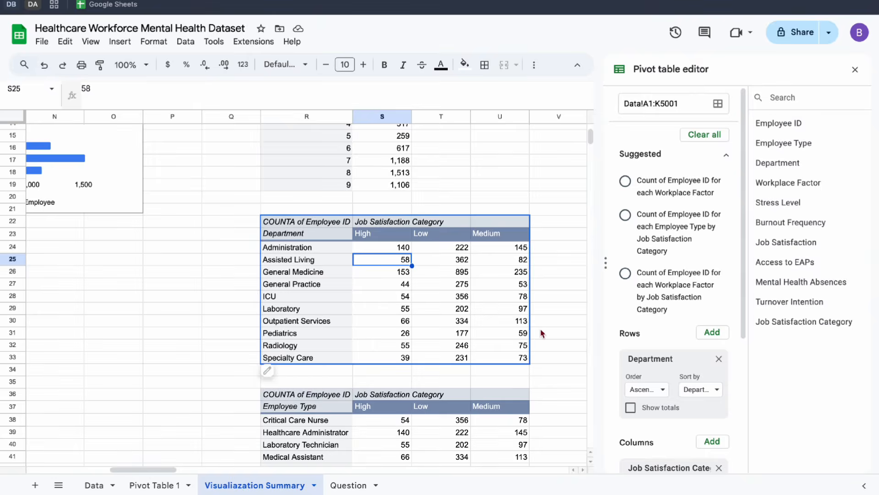
{"action": "scroll", "coordinate": [671, 356], "scroll_direction": "down", "scroll_amount": 3}
{"action": "scroll", "coordinate": [671, 356], "scroll_direction": "down", "scroll_amount": 2}
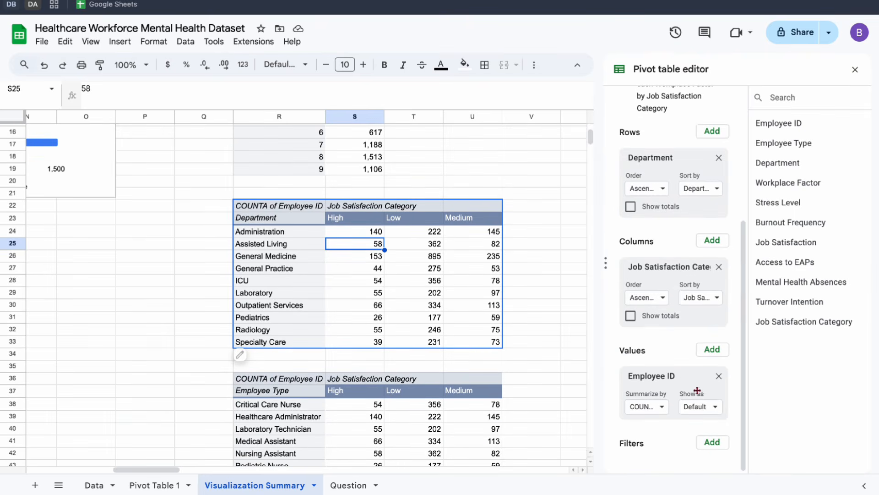
{"action": "left_click", "coordinate": [702, 413]}
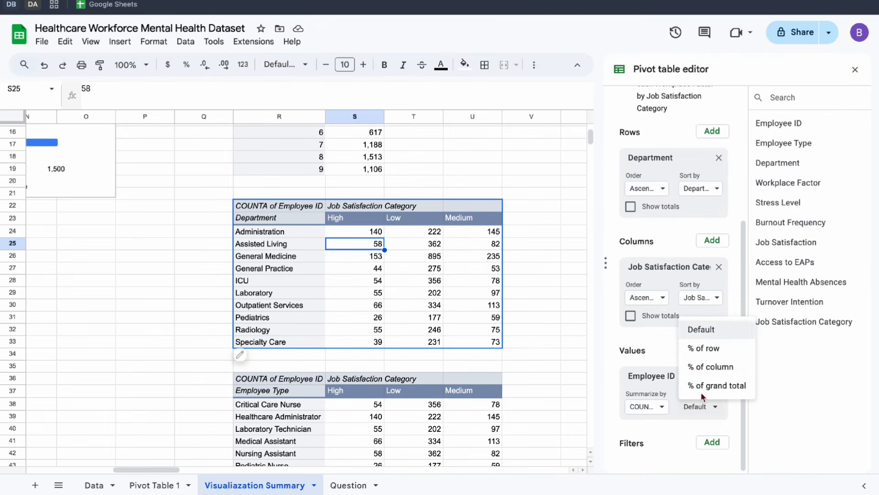
{"action": "left_click", "coordinate": [707, 366]}
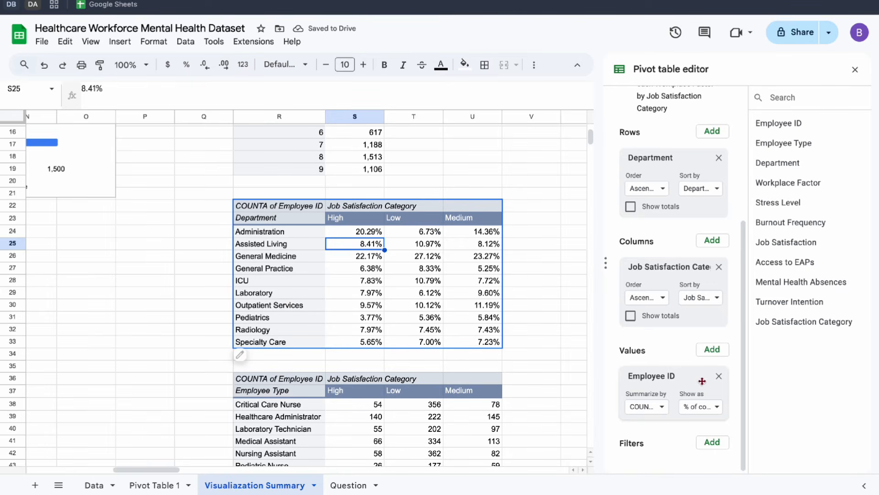
{"action": "left_click", "coordinate": [696, 408]}
{"action": "left_click", "coordinate": [700, 328]}
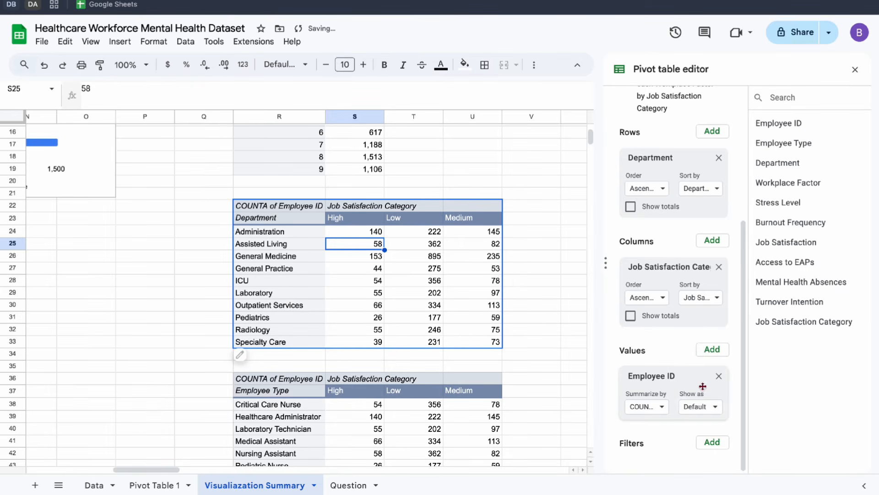
Show the Department pivot table's Employee ID values as % of row.
{"action": "left_click", "coordinate": [700, 409]}
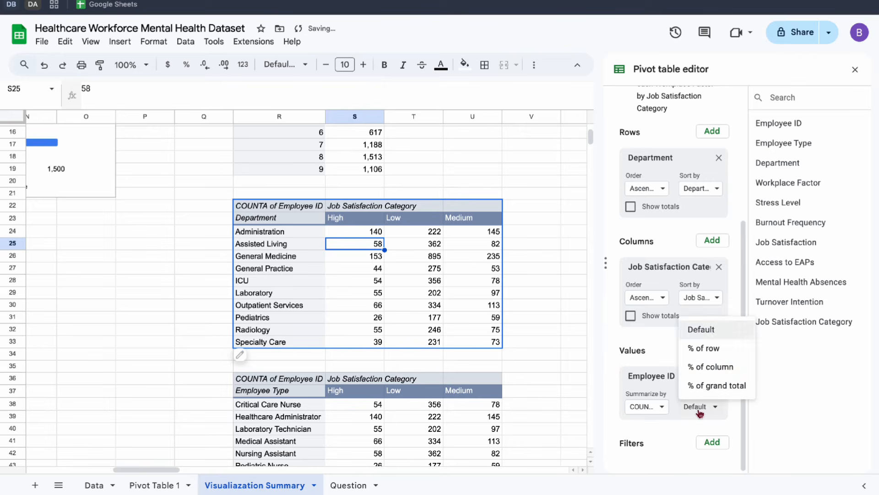
{"action": "left_click", "coordinate": [702, 350]}
{"action": "left_click_drag", "start_coordinate": [383, 233], "coordinate": [465, 233]}
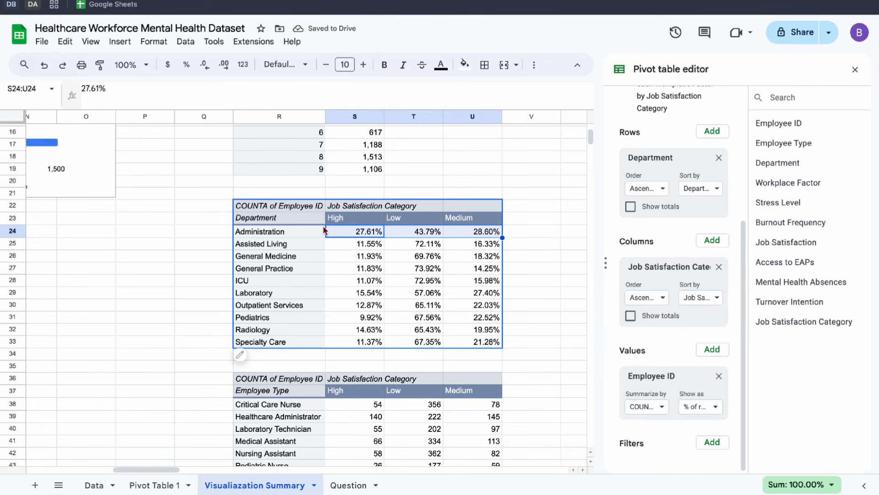
{"action": "left_click", "coordinate": [354, 235]}
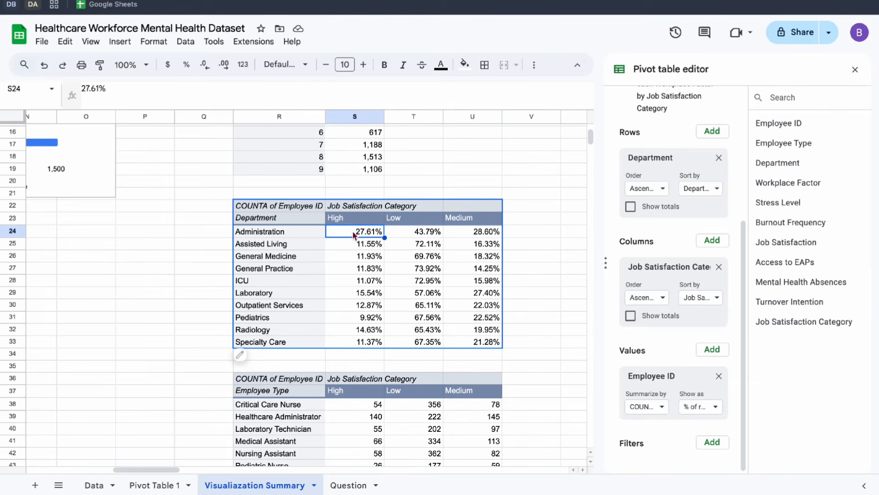
{"action": "left_click", "coordinate": [423, 234]}
{"action": "left_click", "coordinate": [460, 234]}
Format the Department pivot table's percentages in S24:U33 without decimal places.
{"action": "left_click_drag", "start_coordinate": [376, 237], "coordinate": [497, 342]}
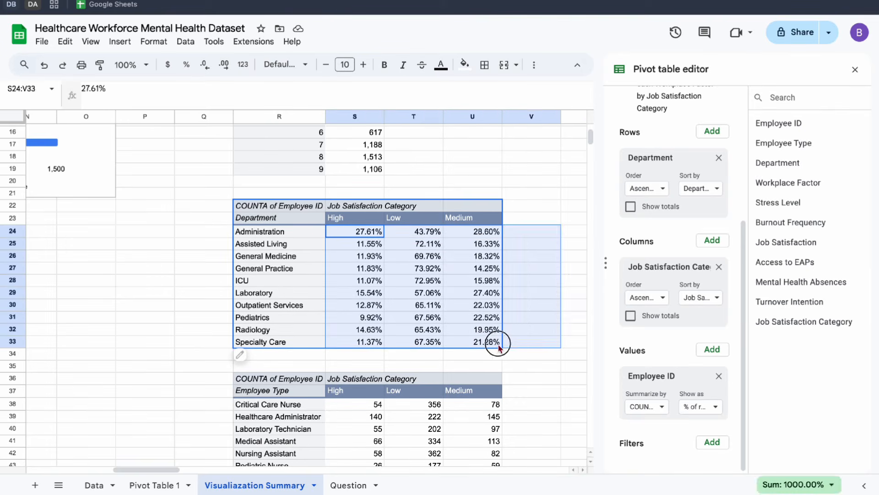
{"action": "left_click", "coordinate": [496, 342]}
{"action": "left_click_drag", "start_coordinate": [359, 231], "coordinate": [497, 343]}
{"action": "left_click", "coordinate": [205, 65]}
{"action": "left_click", "coordinate": [204, 65]}
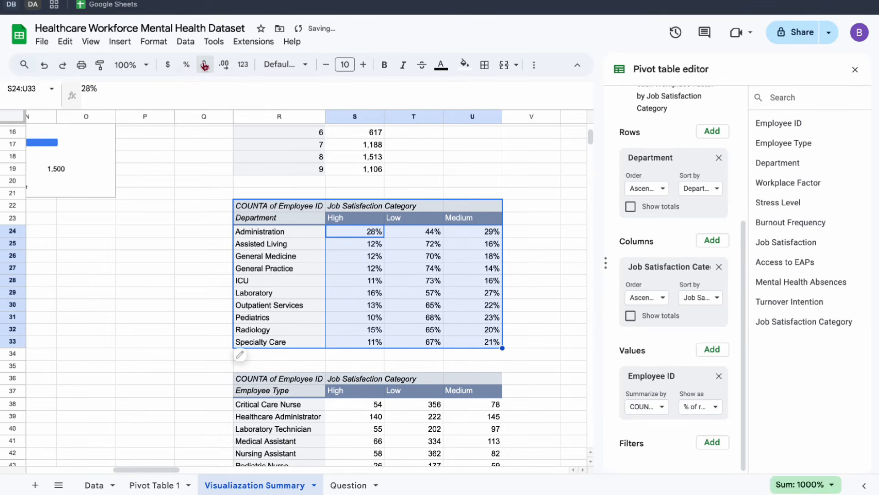
Show the Employee Type pivot table's Employee ID values as % of row, with no decimal places in S38:U47.
{"action": "scroll", "coordinate": [380, 321], "scroll_direction": "down", "scroll_amount": 5}
{"action": "left_click", "coordinate": [381, 320]}
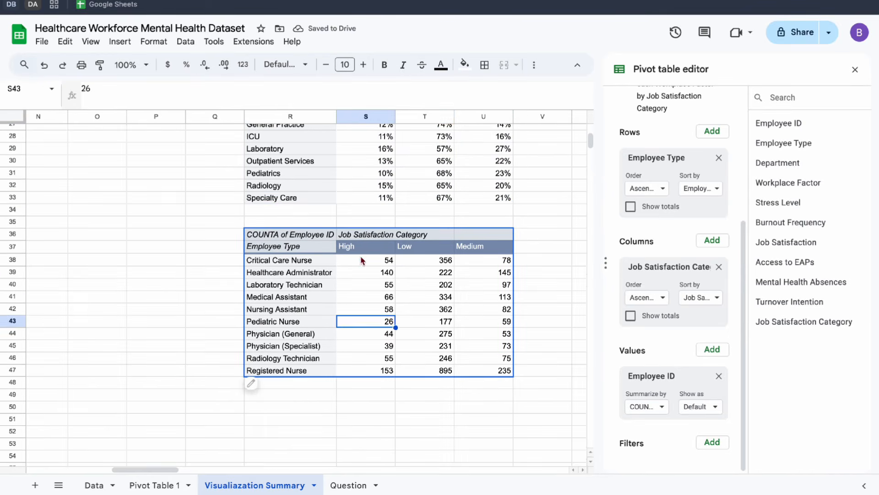
{"action": "left_click_drag", "start_coordinate": [360, 260], "coordinate": [483, 372]}
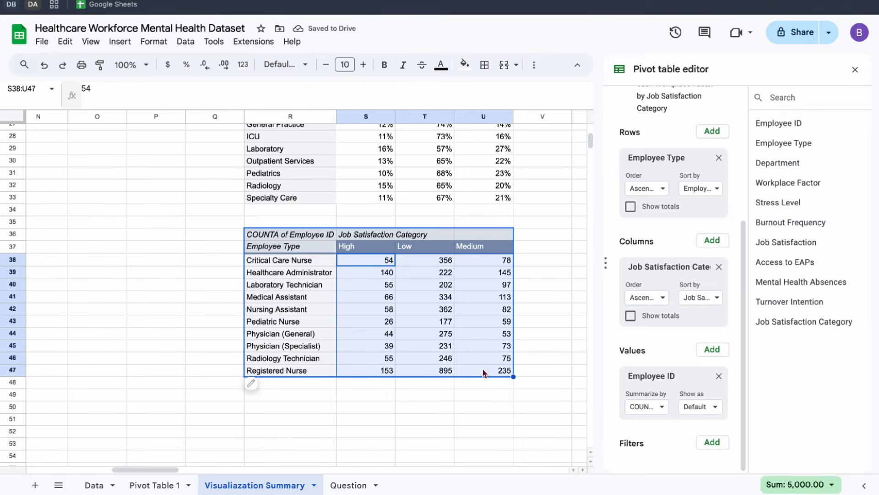
{"action": "left_click", "coordinate": [717, 407]}
{"action": "left_click", "coordinate": [711, 350]}
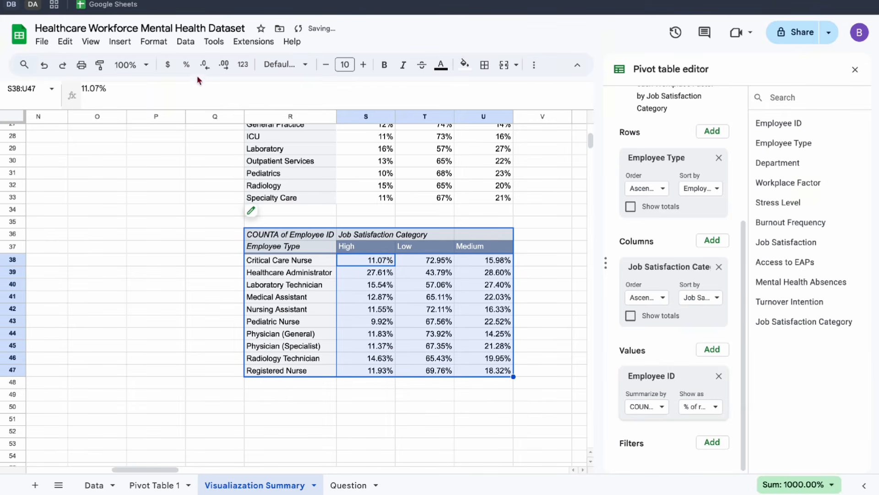
{"action": "left_click", "coordinate": [205, 65]}
{"action": "left_click", "coordinate": [205, 65]}
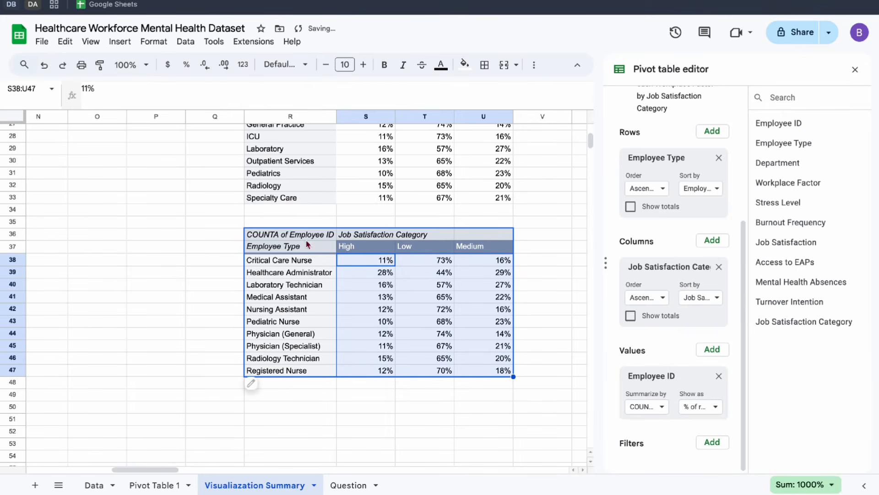
Insert a chart from the Employee Type pivot table range R37:U47.
{"action": "left_click", "coordinate": [307, 246]}
{"action": "left_click", "coordinate": [418, 299]}
{"action": "left_click_drag", "start_coordinate": [288, 247], "coordinate": [476, 372]}
{"action": "scroll", "coordinate": [726, 188], "scroll_direction": "up", "scroll_amount": 5}
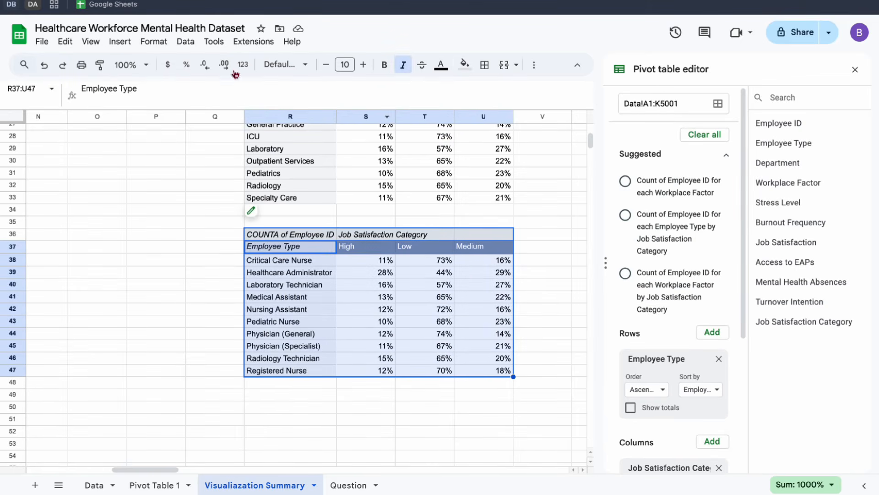
{"action": "left_click", "coordinate": [120, 41]}
{"action": "left_click", "coordinate": [135, 175]}
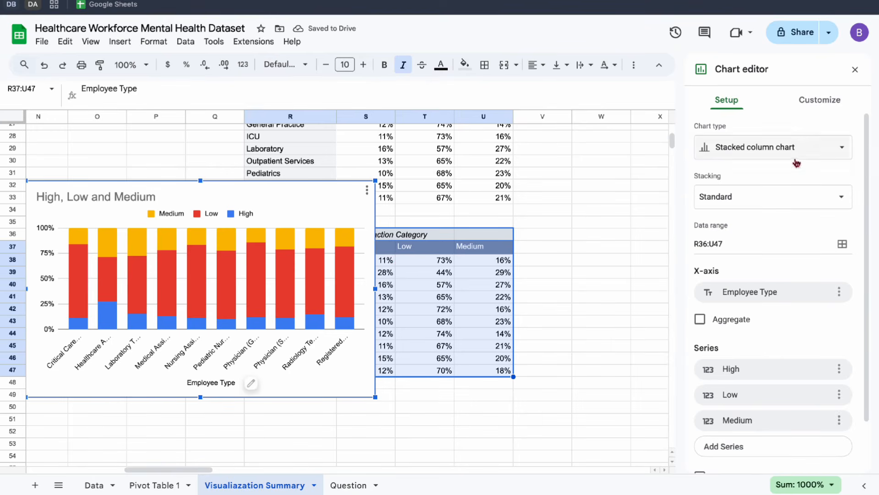
Change the new Employee Type chart from a stacked column chart to a 100% stacked bar chart.
{"action": "scroll", "coordinate": [751, 280], "scroll_direction": "down", "scroll_amount": 1}
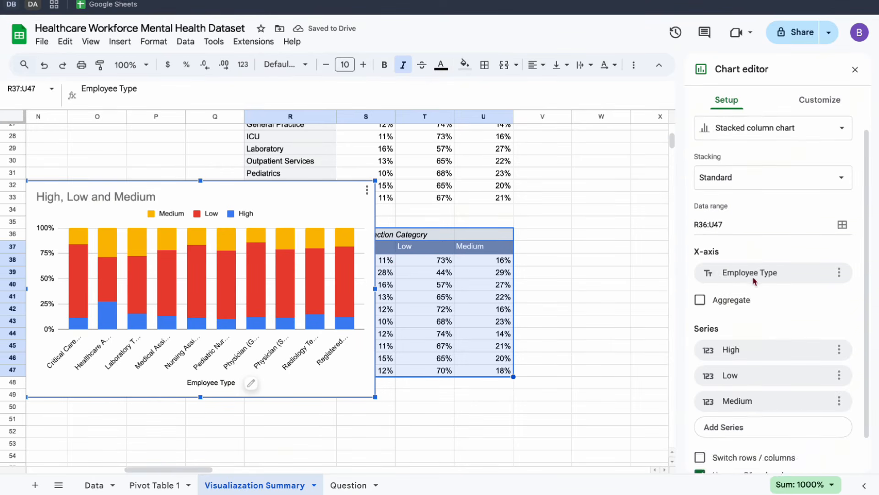
{"action": "scroll", "coordinate": [758, 281], "scroll_direction": "up", "scroll_amount": 1}
{"action": "left_click", "coordinate": [772, 149]}
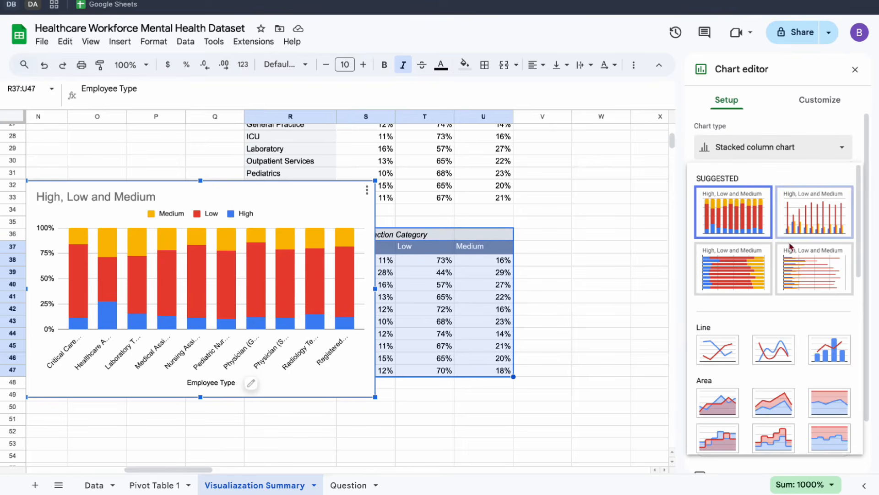
{"action": "scroll", "coordinate": [806, 358], "scroll_direction": "down", "scroll_amount": 5}
{"action": "left_click", "coordinate": [827, 390]}
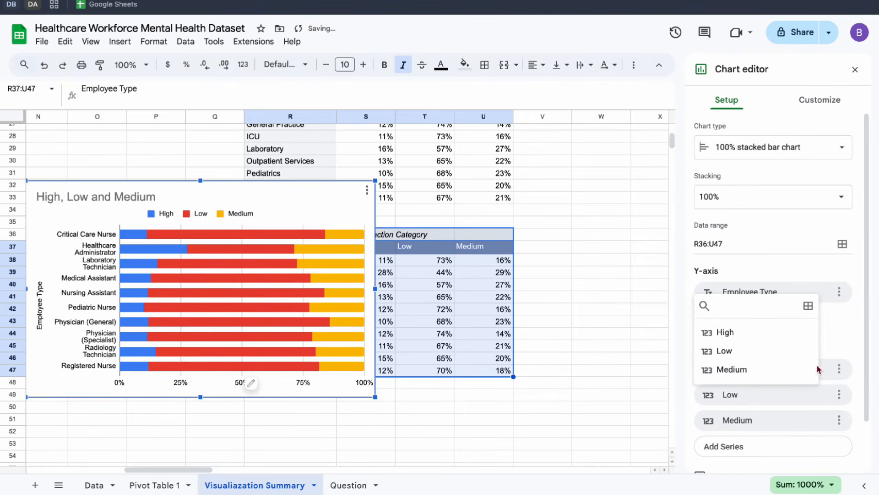
{"action": "left_click", "coordinate": [781, 263]}
{"action": "scroll", "coordinate": [781, 263], "scroll_direction": "down", "scroll_amount": 2}
{"action": "scroll", "coordinate": [780, 263], "scroll_direction": "up", "scroll_amount": 2}
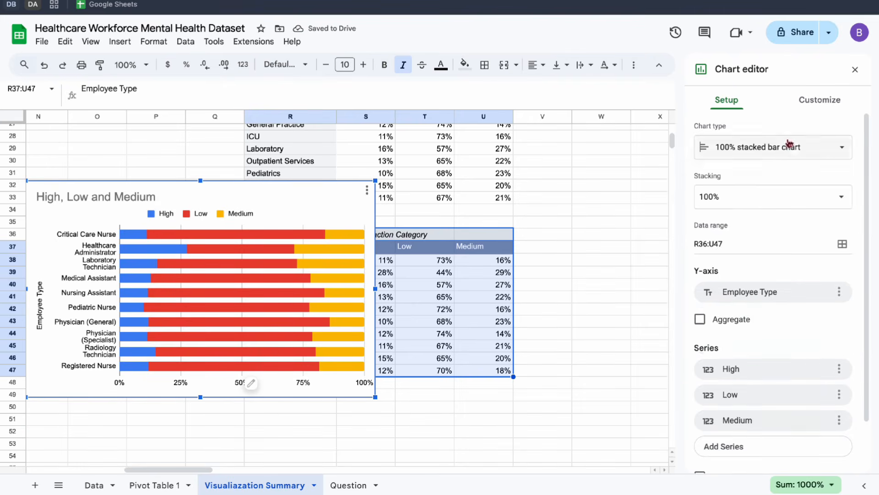
Add data labels to all series of the Employee Type chart and set their position to Center.
{"action": "left_click", "coordinate": [797, 102]}
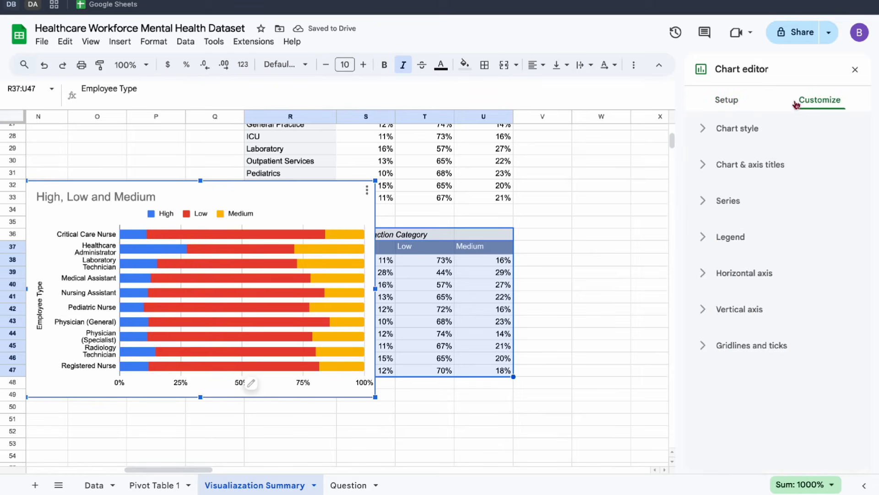
{"action": "left_click", "coordinate": [717, 200]}
{"action": "left_click", "coordinate": [703, 374]}
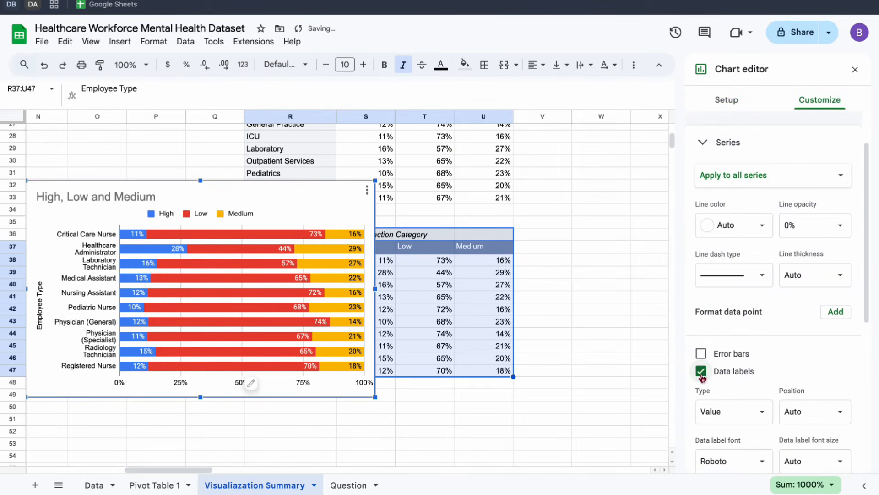
{"action": "scroll", "coordinate": [808, 332], "scroll_direction": "down", "scroll_amount": 4}
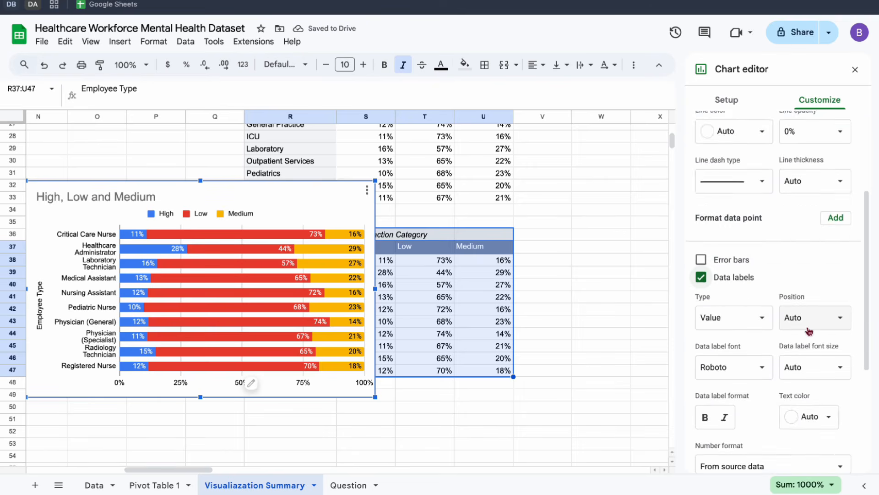
{"action": "left_click", "coordinate": [801, 255]}
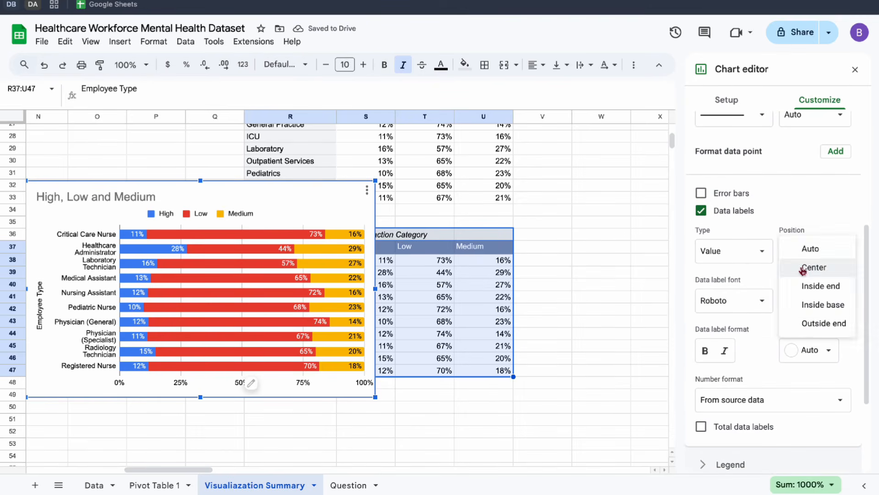
{"action": "left_click", "coordinate": [803, 265]}
Title the Employee Type chart Job Satisfaction by Employee Type and center the title.
{"action": "double_click", "coordinate": [112, 199]}
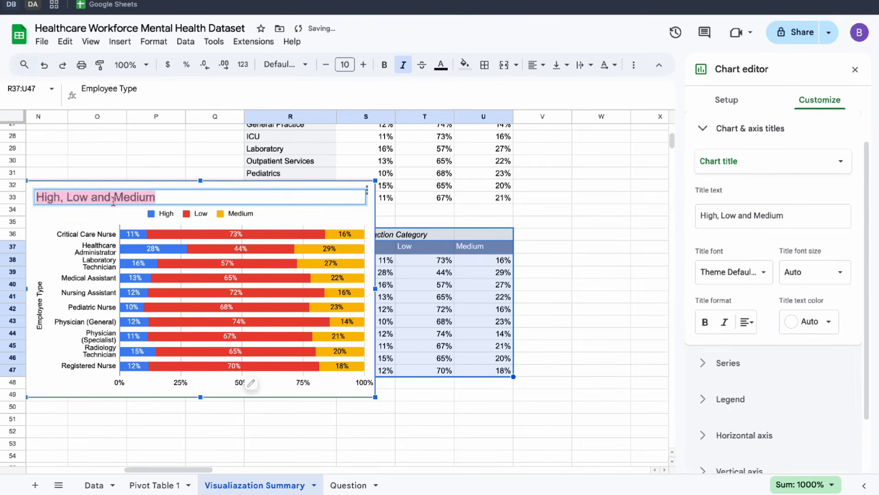
{"action": "type", "text": "j"}
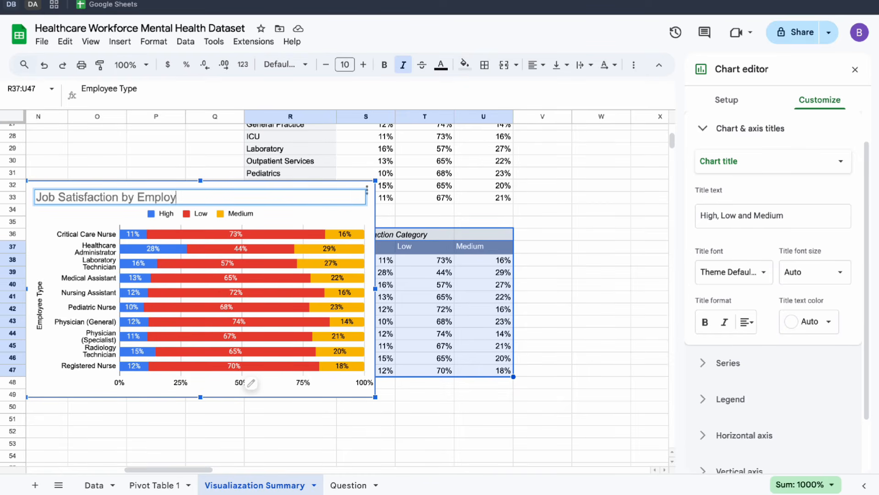
{"action": "type", "text": "ee Type"}
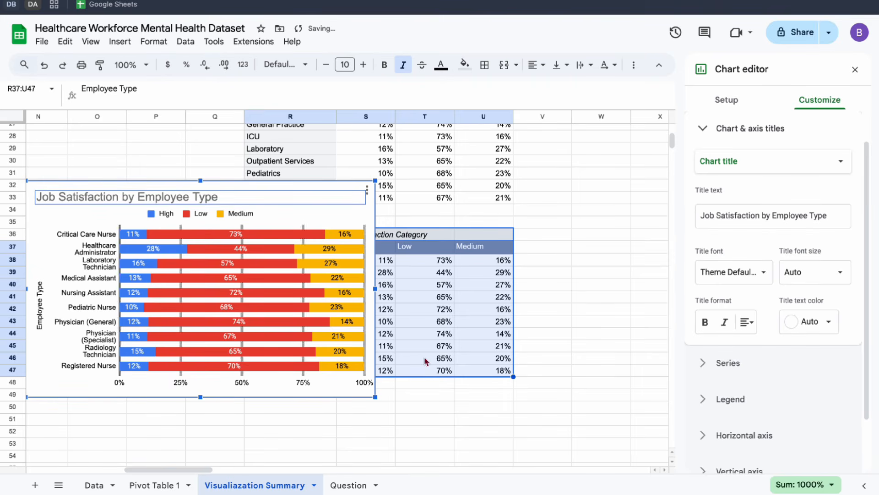
{"action": "left_click", "coordinate": [747, 322]}
{"action": "left_click", "coordinate": [762, 345]}
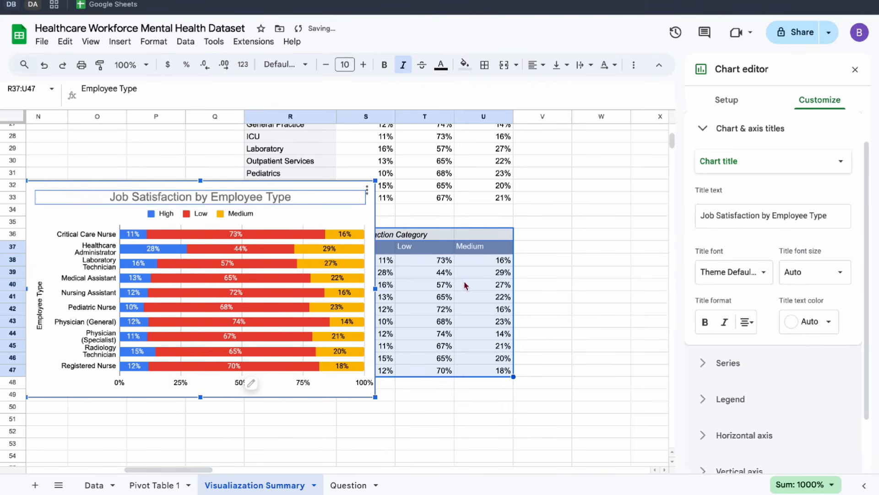
Move the Job Satisfaction by Employee Type chart beside the Job Satisfaction by Department chart, aligning their upper edges at row 22.
{"action": "scroll", "coordinate": [465, 285], "scroll_direction": "left", "scroll_amount": 10}
{"action": "scroll", "coordinate": [465, 284], "scroll_direction": "up", "scroll_amount": 1}
{"action": "left_click_drag", "start_coordinate": [549, 273], "coordinate": [280, 193]}
{"action": "scroll", "coordinate": [284, 201], "scroll_direction": "up", "scroll_amount": 2}
{"action": "scroll", "coordinate": [285, 201], "scroll_direction": "left", "scroll_amount": 1}
{"action": "scroll", "coordinate": [285, 200], "scroll_direction": "up", "scroll_amount": 1}
{"action": "scroll", "coordinate": [285, 200], "scroll_direction": "left", "scroll_amount": 1}
{"action": "left_click_drag", "start_coordinate": [369, 269], "coordinate": [339, 232]}
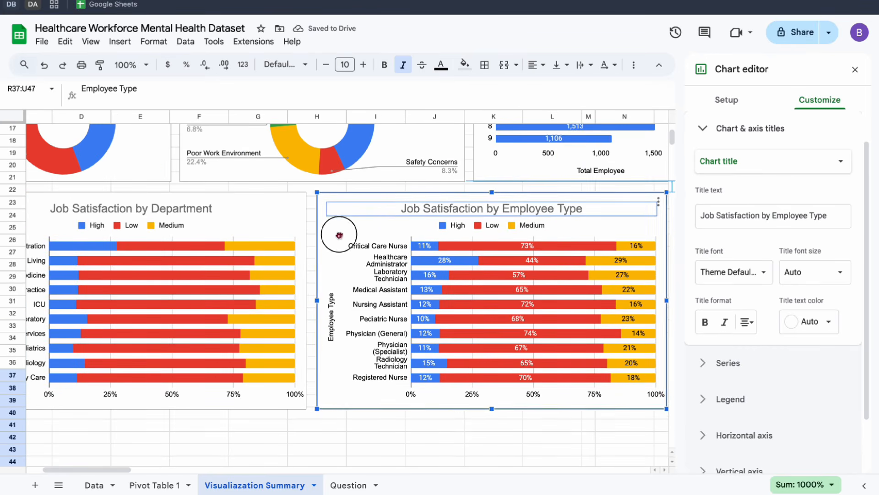
Add data labels positioned at Center to the Job Satisfaction by Department chart, and close the chart editor.
{"action": "left_click", "coordinate": [246, 224]}
{"action": "scroll", "coordinate": [746, 291], "scroll_direction": "down", "scroll_amount": 2}
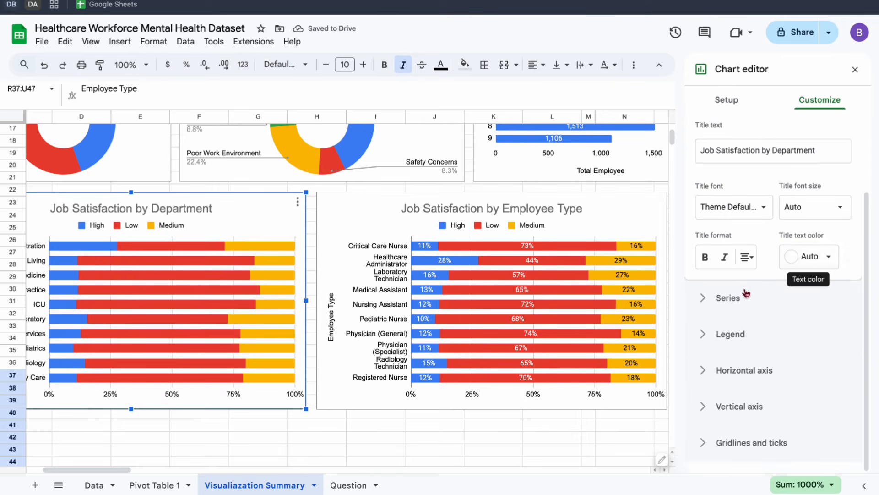
{"action": "left_click", "coordinate": [744, 296]}
{"action": "scroll", "coordinate": [732, 275], "scroll_direction": "down", "scroll_amount": 4}
{"action": "left_click", "coordinate": [723, 284]}
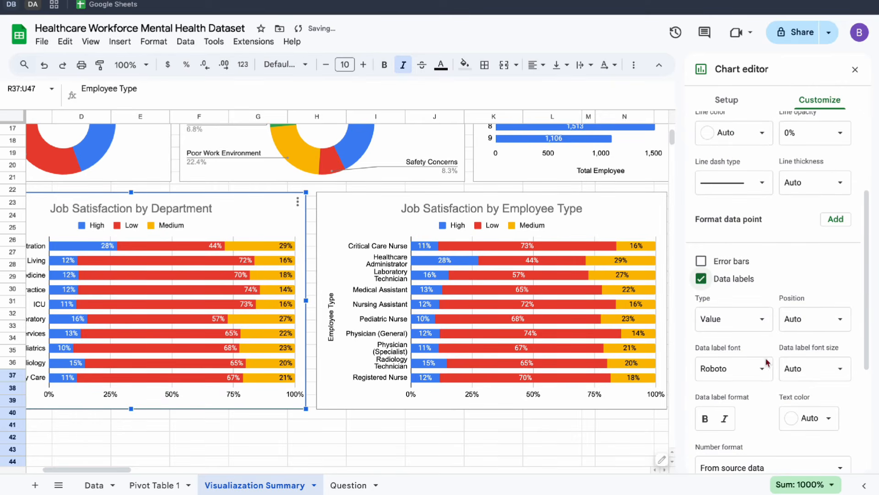
{"action": "left_click", "coordinate": [810, 322]}
{"action": "left_click", "coordinate": [790, 337]}
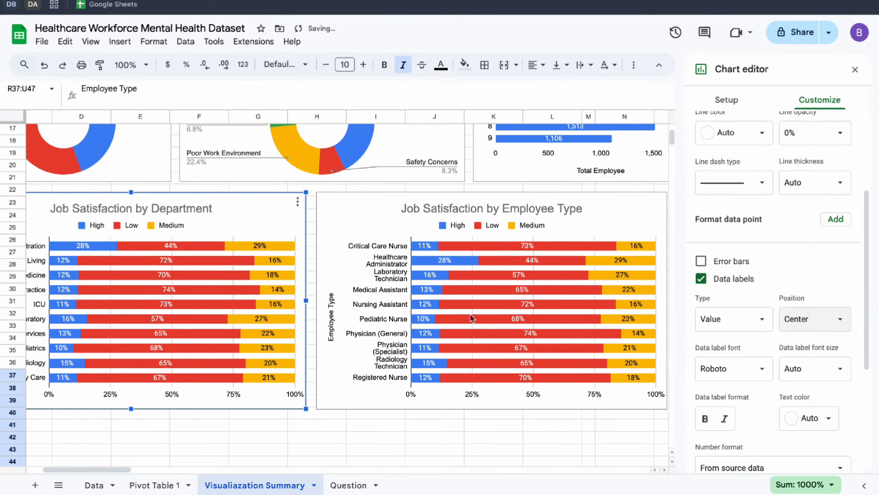
{"action": "scroll", "coordinate": [471, 318], "scroll_direction": "left", "scroll_amount": 2}
{"action": "scroll", "coordinate": [472, 318], "scroll_direction": "up", "scroll_amount": 5}
{"action": "scroll", "coordinate": [472, 317], "scroll_direction": "down", "scroll_amount": 2}
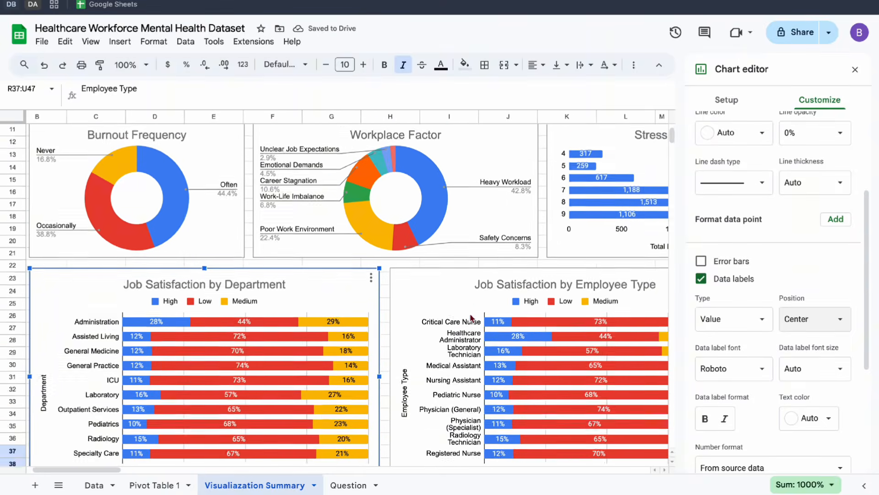
{"action": "scroll", "coordinate": [471, 318], "scroll_direction": "down", "scroll_amount": 5}
{"action": "scroll", "coordinate": [471, 317], "scroll_direction": "right", "scroll_amount": 1}
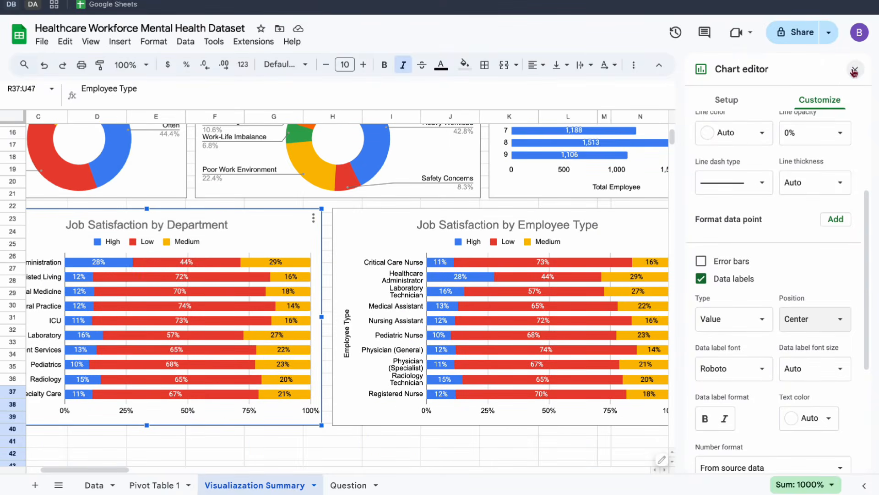
{"action": "left_click", "coordinate": [854, 71]}
{"action": "left_click", "coordinate": [855, 69]}
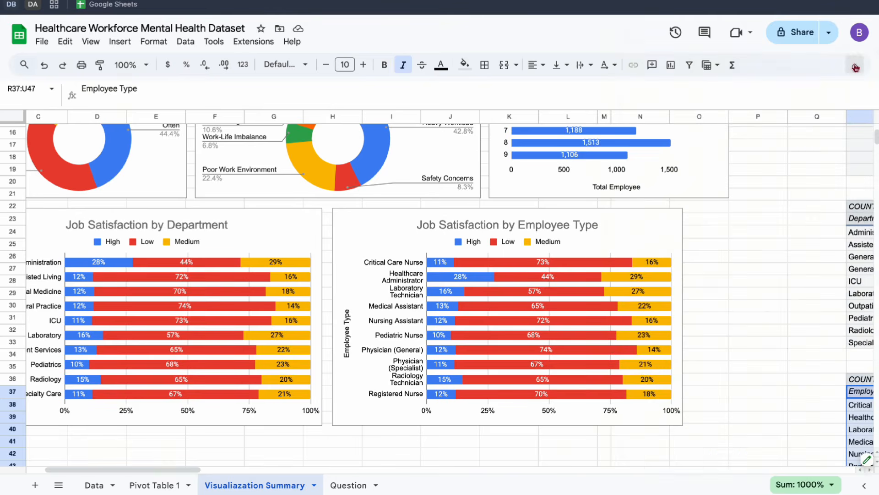
Widen both Job Satisfaction charts together until the Employee Type chart's outer edge aligns with the Stress Level chart's, and deselect them.
{"action": "left_click", "coordinate": [647, 249]}
{"action": "left_click", "coordinate": [274, 235], "text": "ctrl"}
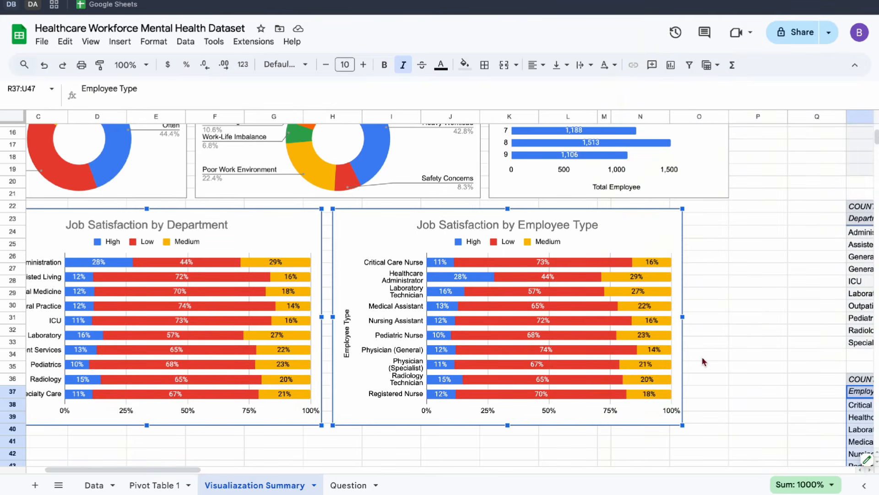
{"action": "left_click_drag", "start_coordinate": [682, 317], "coordinate": [730, 314]}
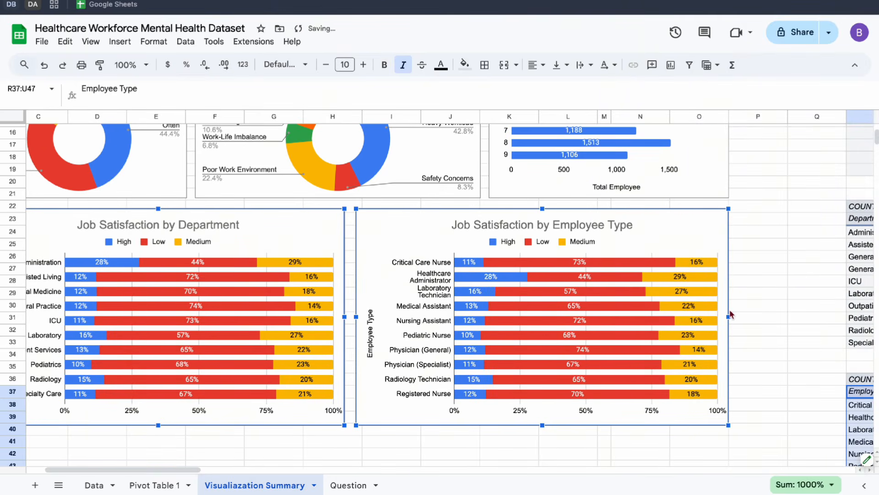
{"action": "scroll", "coordinate": [789, 264], "scroll_direction": "up", "scroll_amount": 5}
{"action": "scroll", "coordinate": [815, 259], "scroll_direction": "left", "scroll_amount": 2}
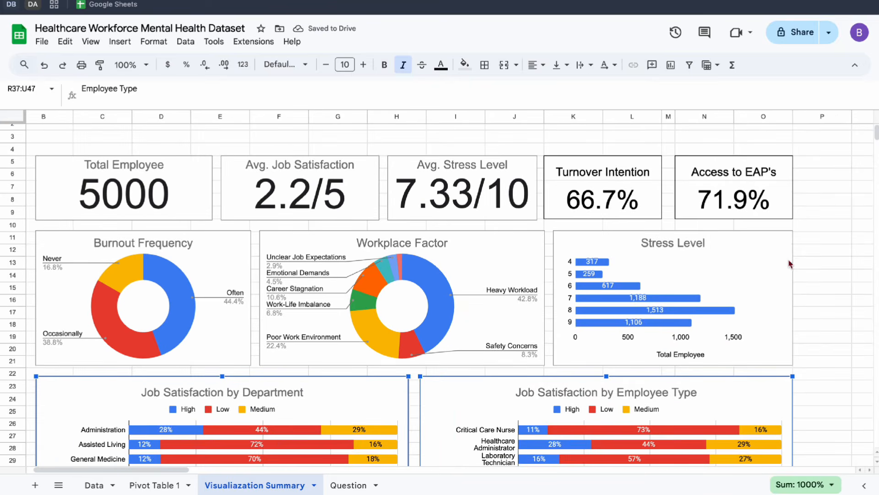
{"action": "left_click", "coordinate": [832, 255]}
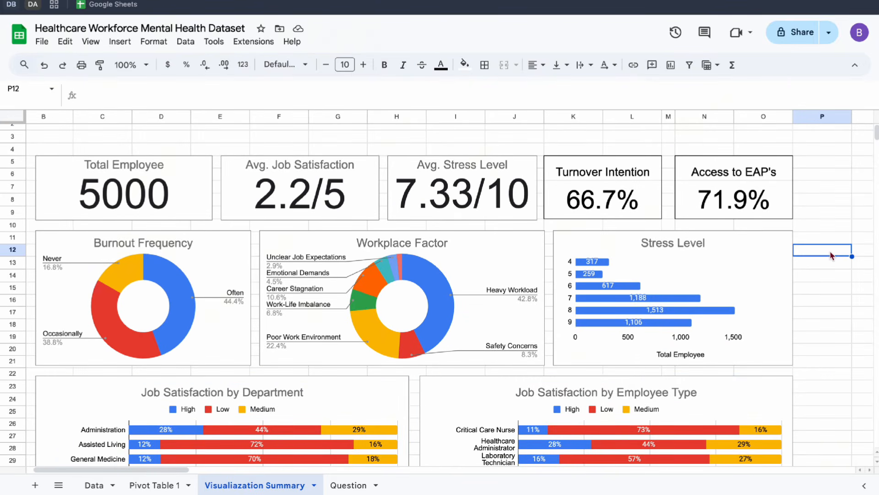
{"action": "scroll", "coordinate": [832, 256], "scroll_direction": "up", "scroll_amount": 1}
{"action": "scroll", "coordinate": [833, 256], "scroll_direction": "left", "scroll_amount": 1}
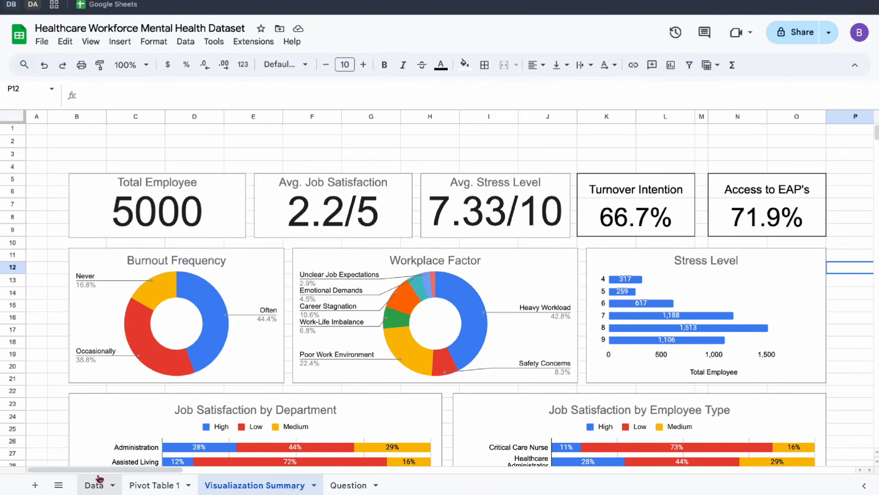
On the Data sheet, add a slicer for range A1:K5001 on the Employee Type column and move it below the Total Employee scorecard.
{"action": "left_click", "coordinate": [99, 481]}
{"action": "left_click", "coordinate": [138, 253]}
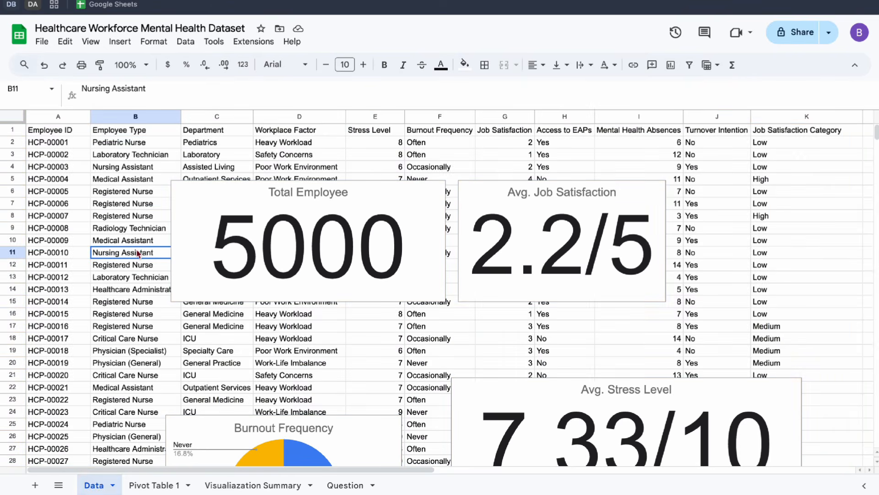
{"action": "left_click", "coordinate": [55, 168]}
{"action": "key", "text": "ctrl+a"}
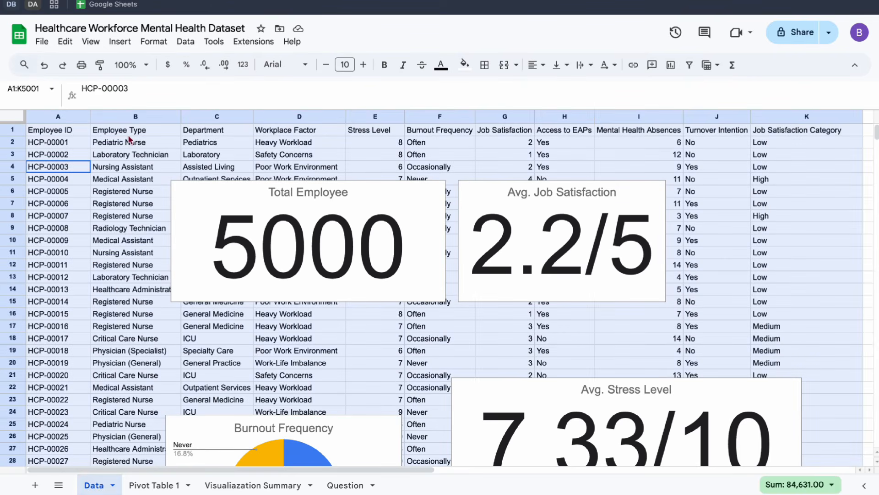
{"action": "left_click", "coordinate": [185, 41]}
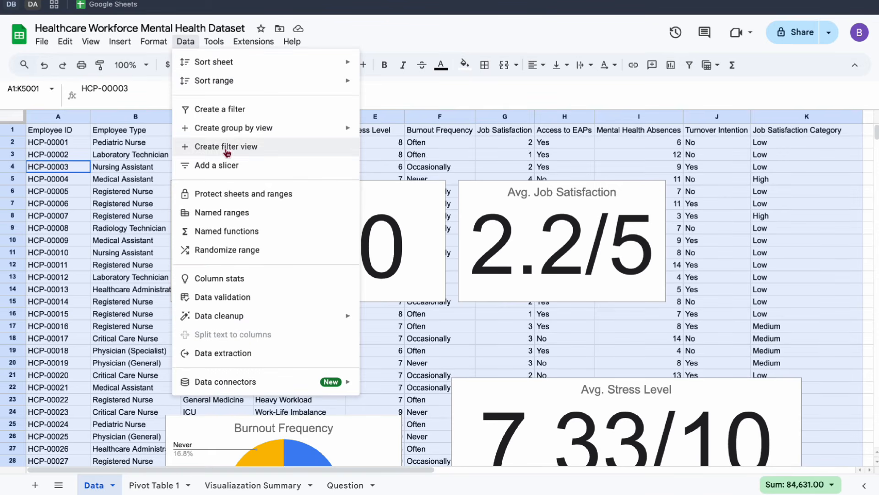
{"action": "left_click", "coordinate": [227, 165]}
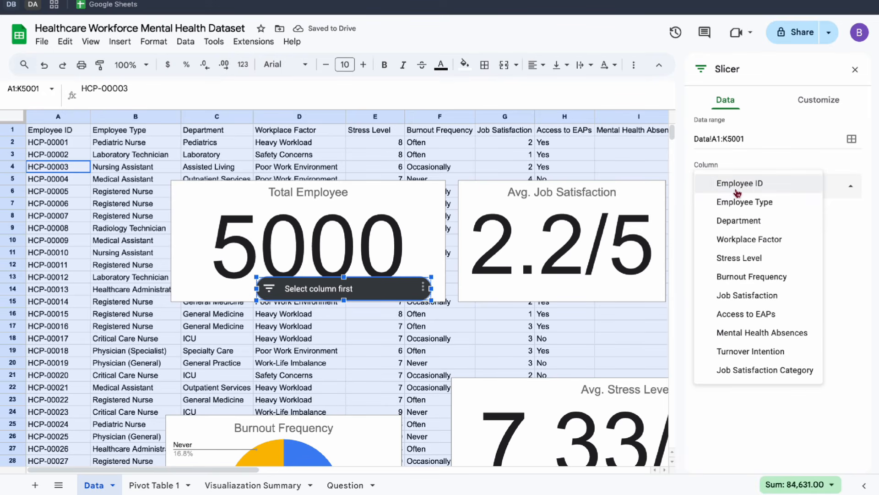
{"action": "left_click", "coordinate": [739, 203]}
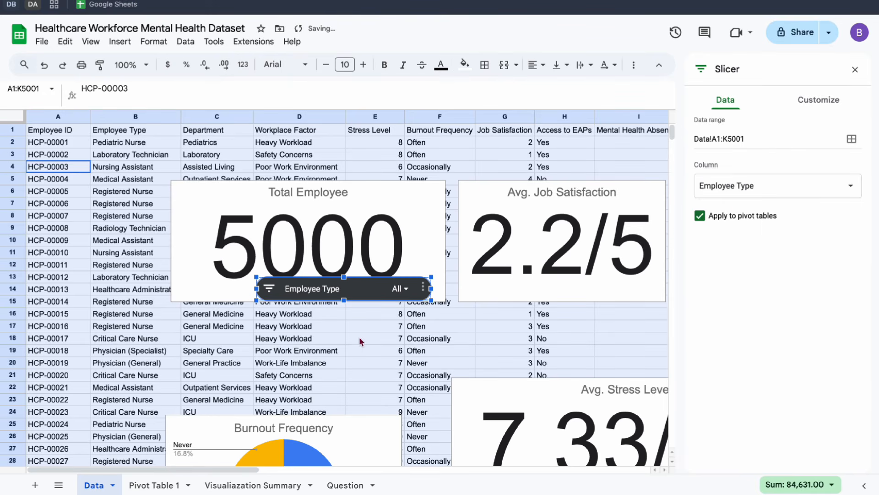
{"action": "left_click", "coordinate": [334, 304]}
{"action": "left_click_drag", "start_coordinate": [365, 296], "coordinate": [363, 346]}
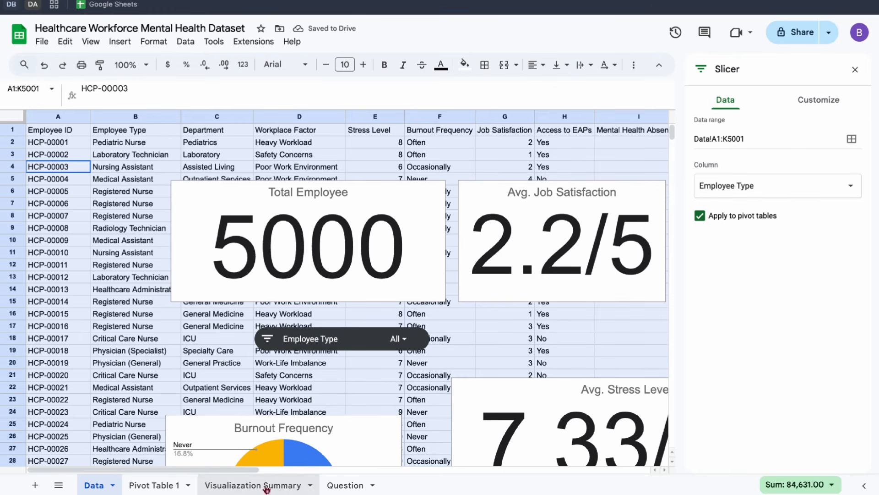
On the Visualiazation Summary sheet, insert two and then four more blank columns between the dashboard and the pivot tables.
{"action": "left_click", "coordinate": [234, 484]}
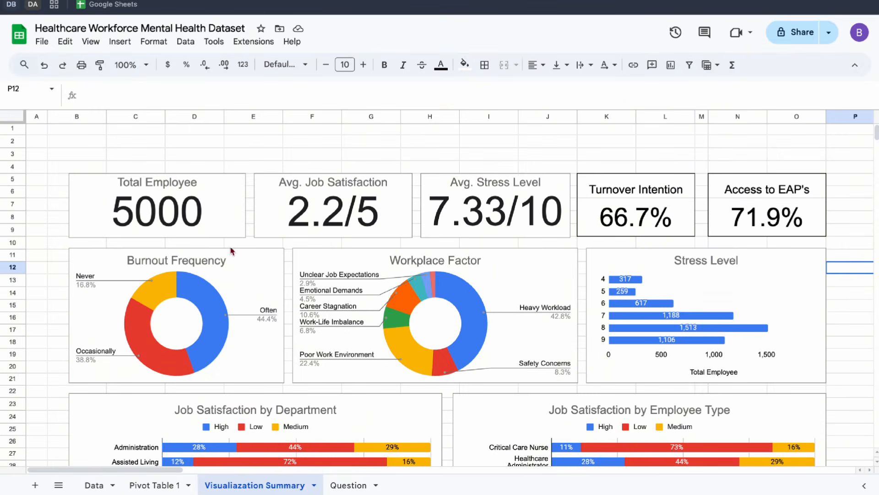
{"action": "scroll", "coordinate": [216, 217], "scroll_direction": "right", "scroll_amount": 8}
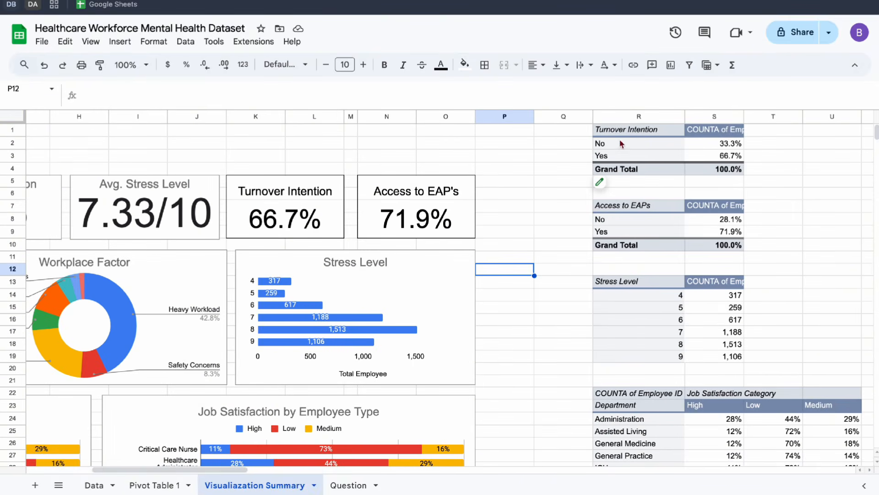
{"action": "left_click", "coordinate": [566, 116]}
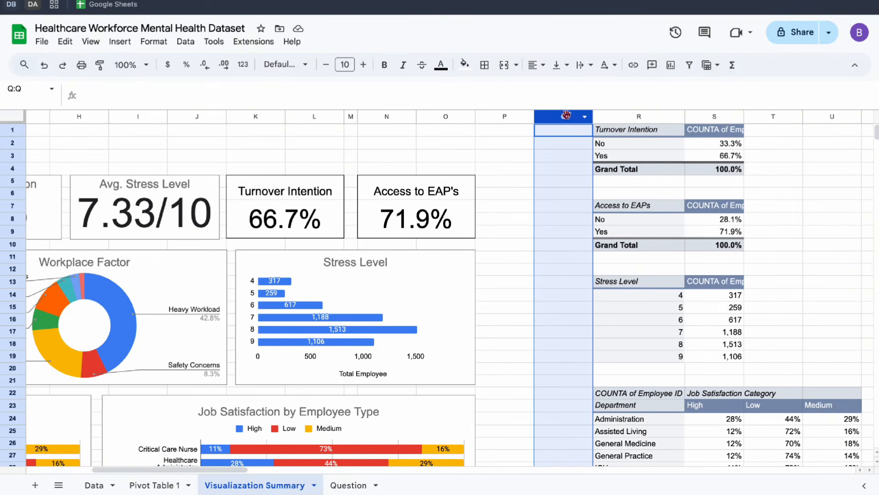
{"action": "left_click", "coordinate": [509, 117], "text": "shift"}
{"action": "right_click", "coordinate": [544, 118]}
{"action": "left_click", "coordinate": [624, 188]}
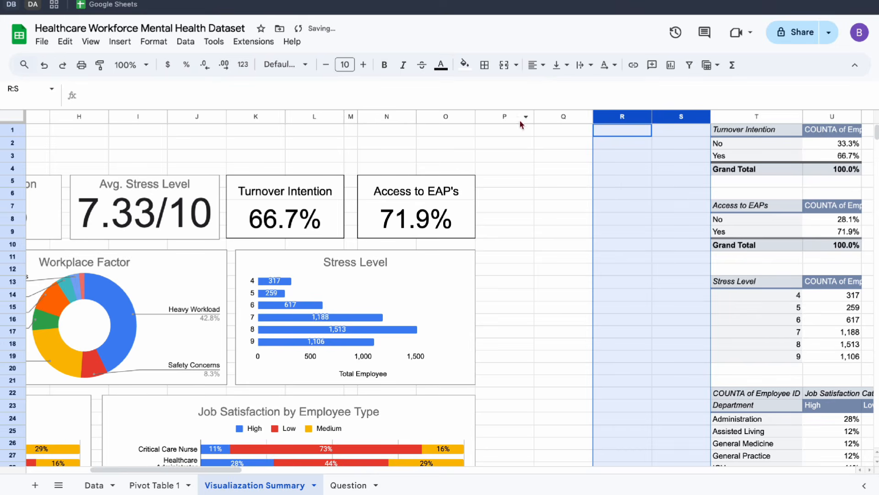
{"action": "left_click_drag", "start_coordinate": [521, 120], "coordinate": [688, 120]}
{"action": "right_click", "coordinate": [658, 116]}
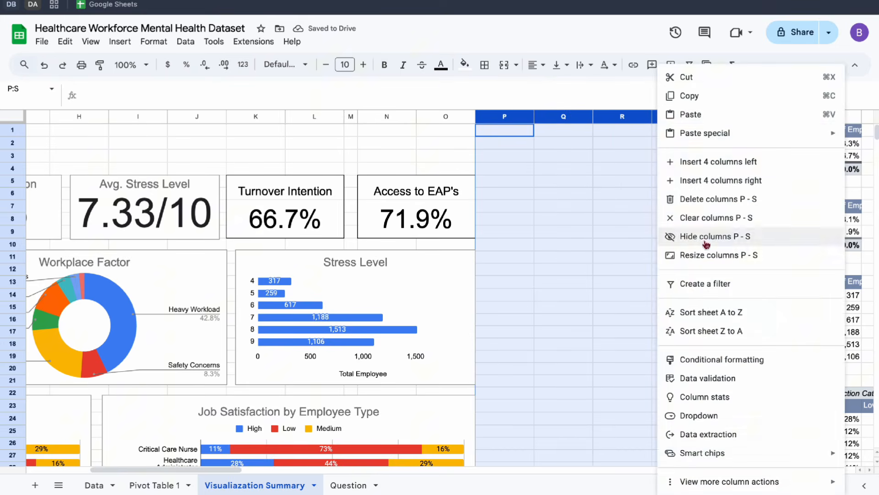
{"action": "left_click", "coordinate": [726, 184]}
Paste the Employee Type slicer at cell Q5 beside the Access to EAP's card.
{"action": "left_click", "coordinate": [530, 183]}
{"action": "left_click", "coordinate": [567, 185]}
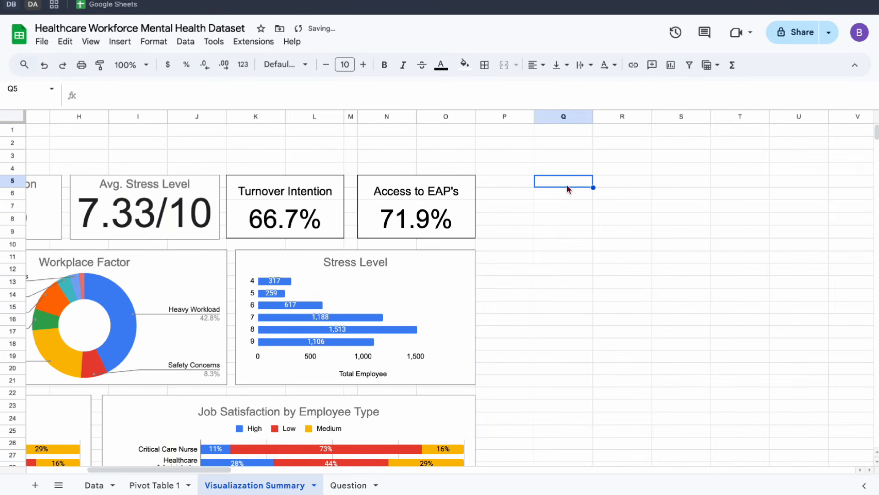
{"action": "key", "text": "ctrl+v"}
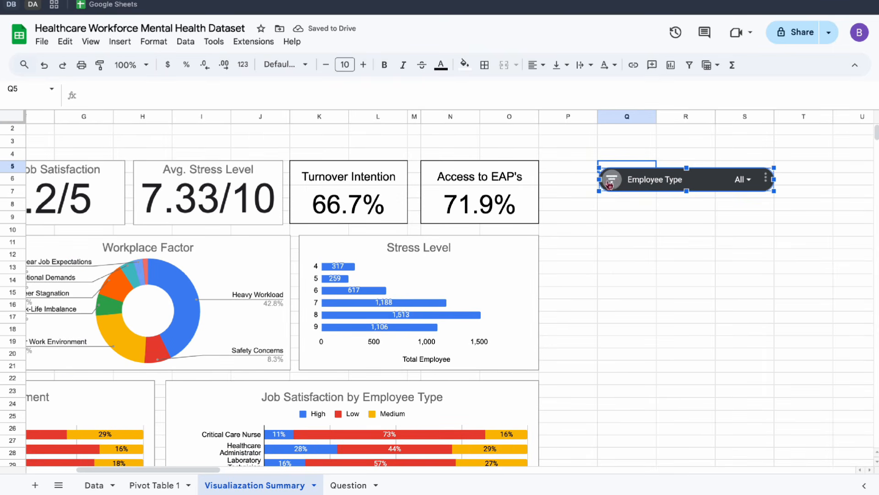
Test the slicer by filtering the dashboard to Laboratory Technician only, and review how the scorecards and charts respond.
{"action": "left_click", "coordinate": [548, 194]}
{"action": "left_click", "coordinate": [668, 227]}
{"action": "left_click", "coordinate": [671, 309]}
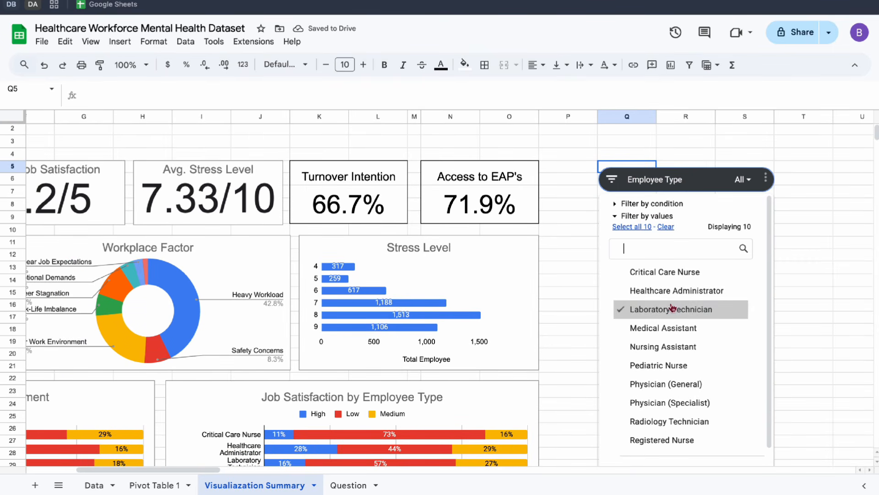
{"action": "scroll", "coordinate": [710, 363], "scroll_direction": "down", "scroll_amount": 1}
{"action": "left_click", "coordinate": [734, 460]}
{"action": "scroll", "coordinate": [658, 342], "scroll_direction": "down", "scroll_amount": 5}
{"action": "scroll", "coordinate": [658, 342], "scroll_direction": "left", "scroll_amount": 5}
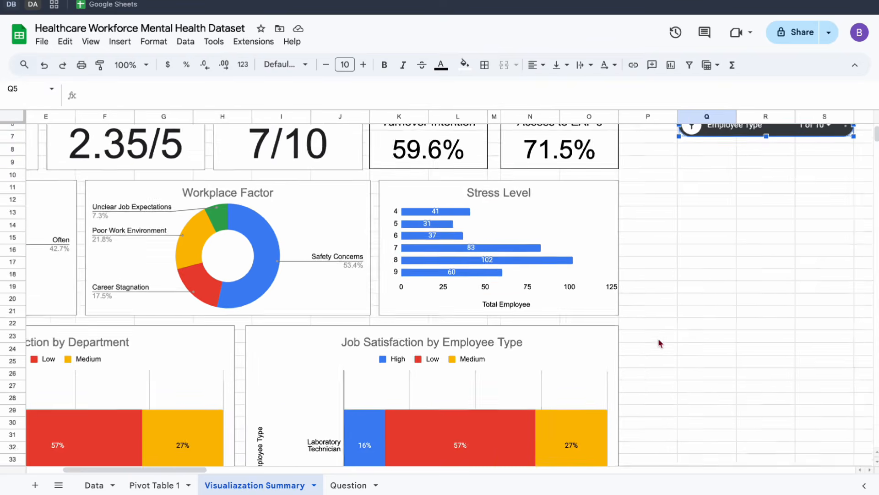
{"action": "scroll", "coordinate": [658, 343], "scroll_direction": "up", "scroll_amount": 5}
{"action": "scroll", "coordinate": [658, 343], "scroll_direction": "left", "scroll_amount": 3}
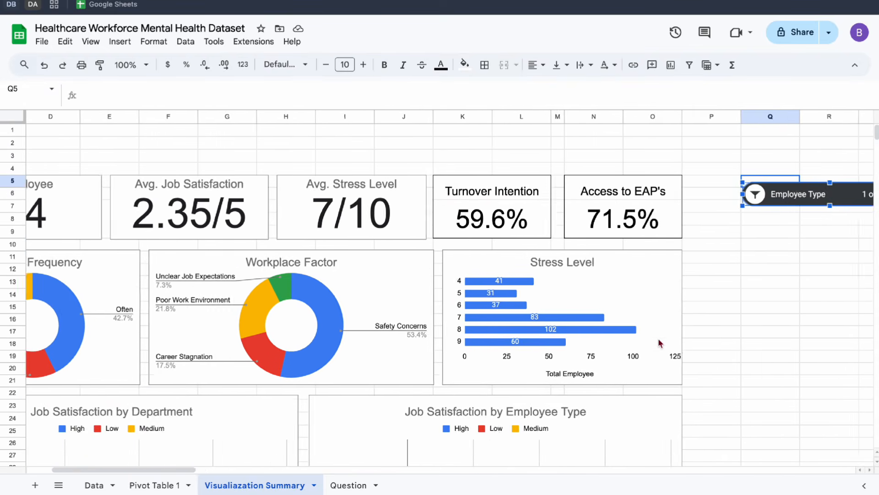
{"action": "scroll", "coordinate": [658, 341], "scroll_direction": "right", "scroll_amount": 5}
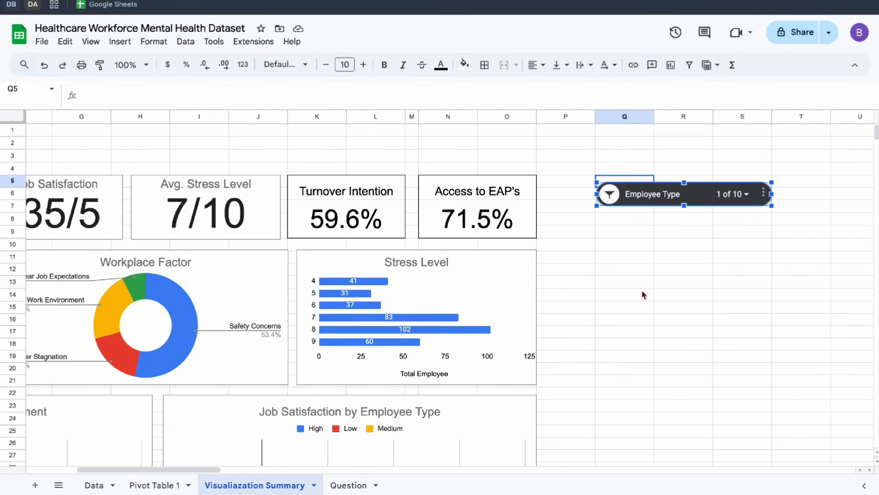
Reset the Employee Type slicer by selecting all 10 values again, and apply the change.
{"action": "left_click", "coordinate": [610, 194]}
{"action": "left_click", "coordinate": [632, 228]}
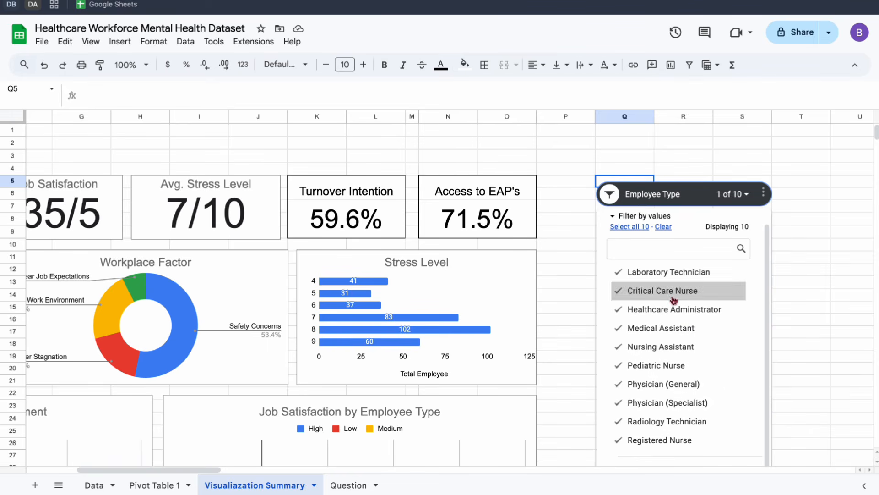
{"action": "scroll", "coordinate": [795, 245], "scroll_direction": "down", "scroll_amount": 2}
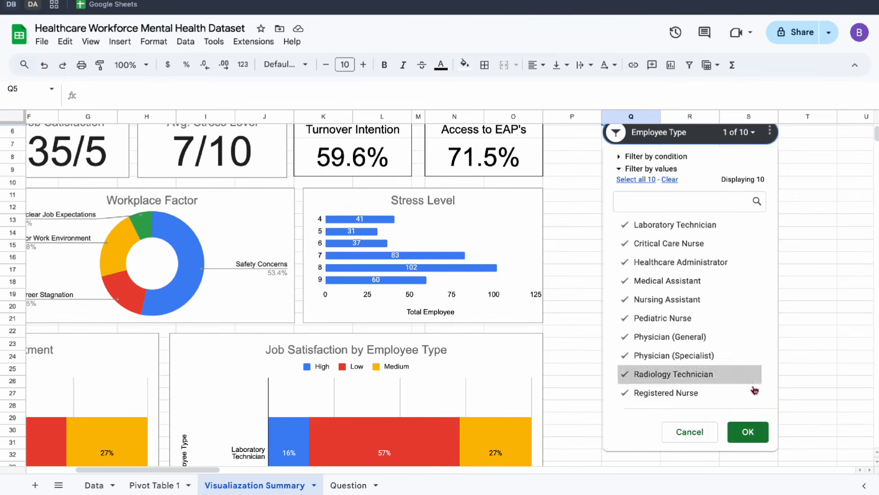
{"action": "left_click", "coordinate": [748, 430]}
{"action": "scroll", "coordinate": [626, 259], "scroll_direction": "right", "scroll_amount": 10}
{"action": "scroll", "coordinate": [625, 260], "scroll_direction": "up", "scroll_amount": 3}
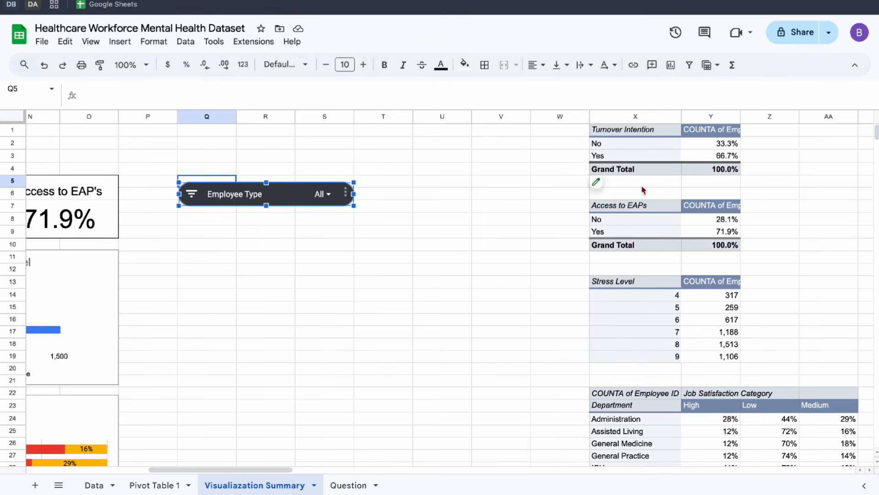
Duplicate the Employee Type slicer at row 9 of column Q and set the copy's column to Department.
{"action": "scroll", "coordinate": [191, 345], "scroll_direction": "left", "scroll_amount": 12}
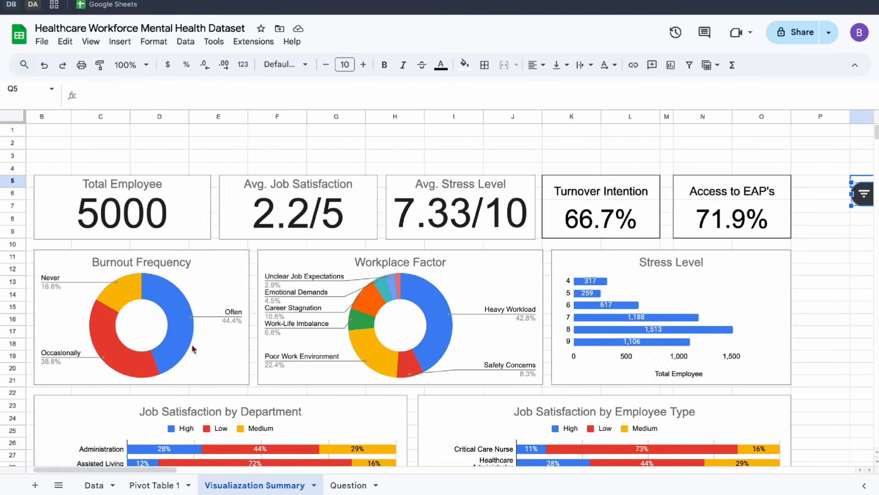
{"action": "scroll", "coordinate": [193, 349], "scroll_direction": "right", "scroll_amount": 4}
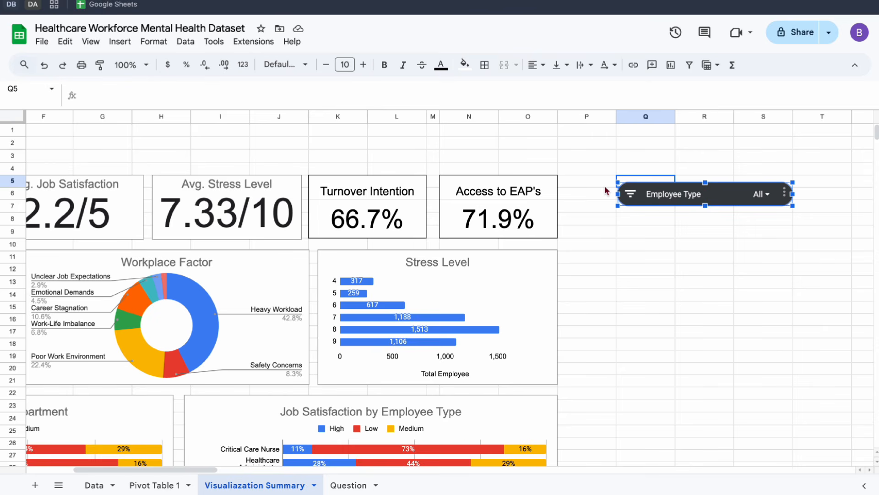
{"action": "key", "text": "ctrl+v"}
{"action": "left_click", "coordinate": [704, 203]}
{"action": "right_click", "coordinate": [704, 202]}
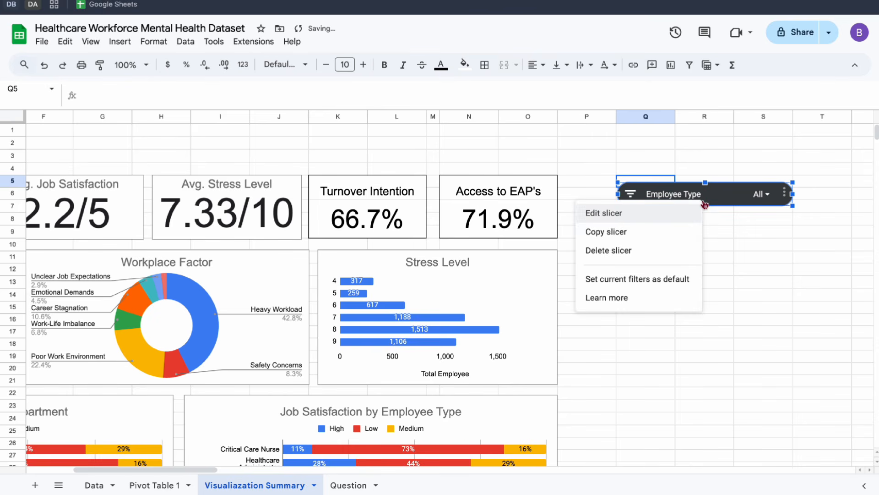
{"action": "left_click", "coordinate": [645, 236]}
{"action": "left_click", "coordinate": [645, 236]}
{"action": "key", "text": "ctrl+v"}
{"action": "left_click", "coordinate": [647, 247]}
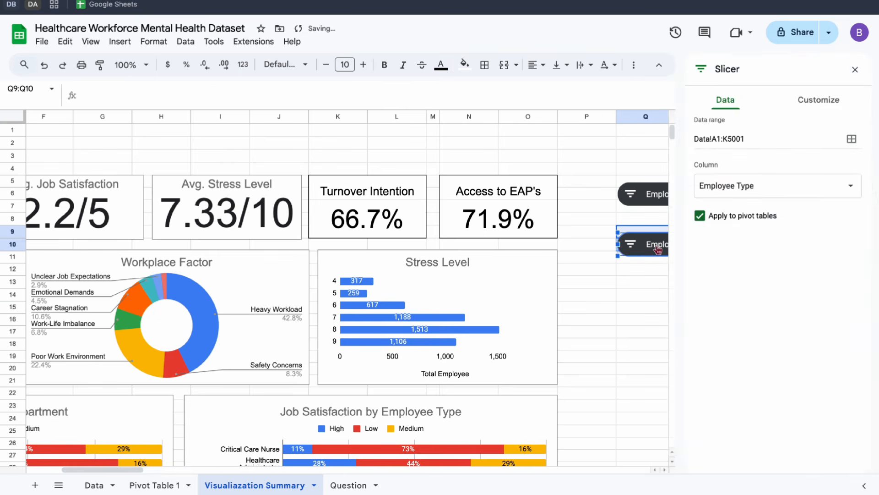
{"action": "left_click", "coordinate": [775, 184]}
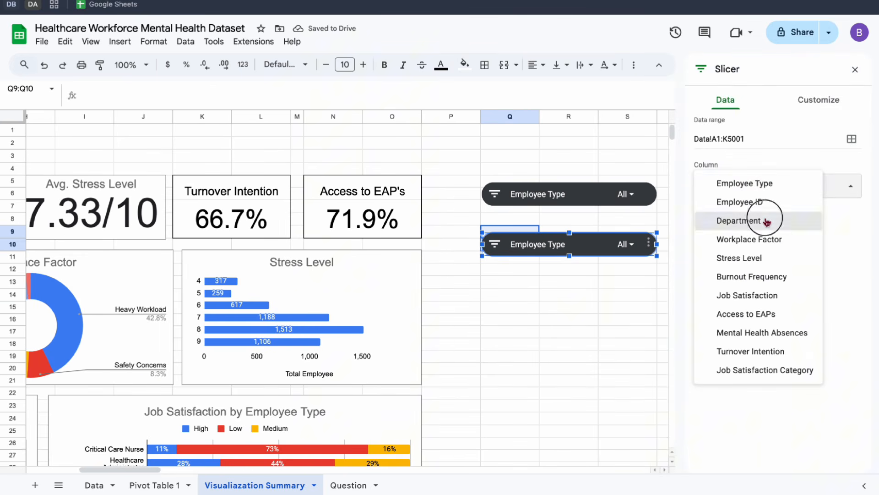
{"action": "left_click", "coordinate": [738, 220]}
Duplicate the Department slicer at cell Q14 and set the copy's column to Workplace Factor.
{"action": "left_click", "coordinate": [520, 297]}
{"action": "left_click", "coordinate": [526, 247]}
{"action": "key", "text": "ctrl+c"}
{"action": "key", "text": "ctrl+v"}
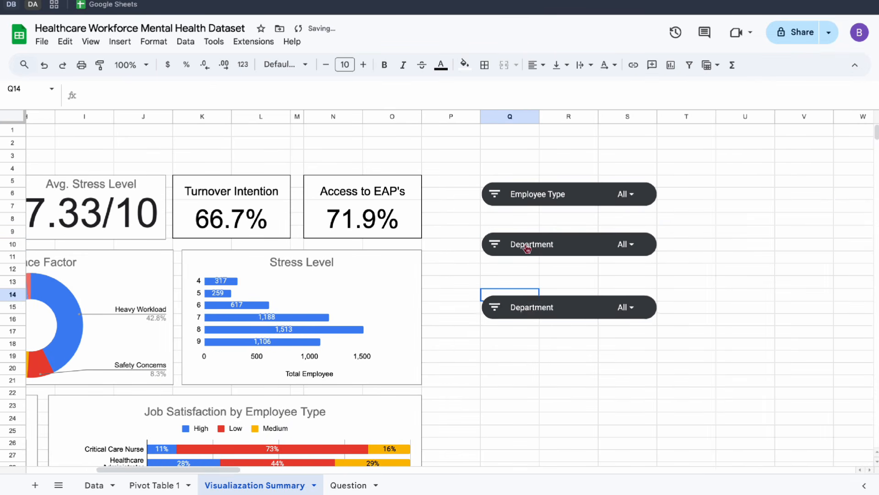
{"action": "left_click", "coordinate": [559, 315]}
{"action": "left_click", "coordinate": [760, 190]}
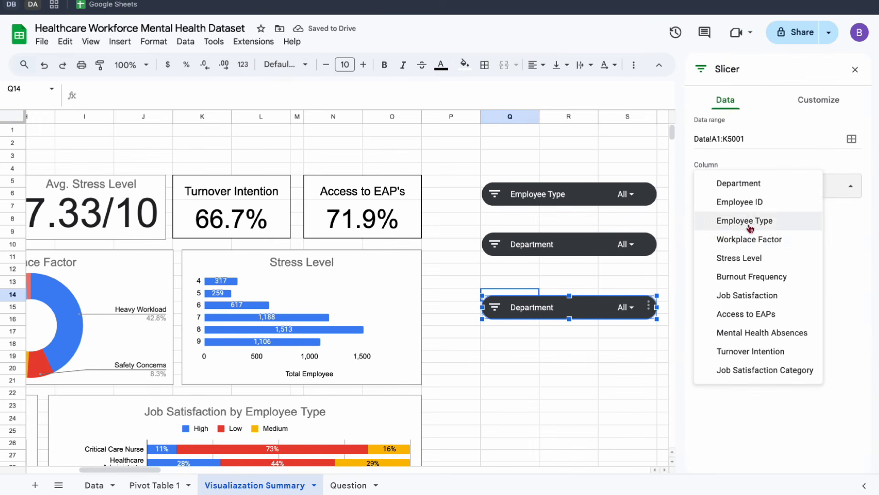
{"action": "left_click", "coordinate": [743, 245]}
Move the Department and Workplace Factor slicers up so all three slicers form a closely and evenly spaced stack.
{"action": "left_click", "coordinate": [545, 286]}
{"action": "left_click", "coordinate": [524, 255]}
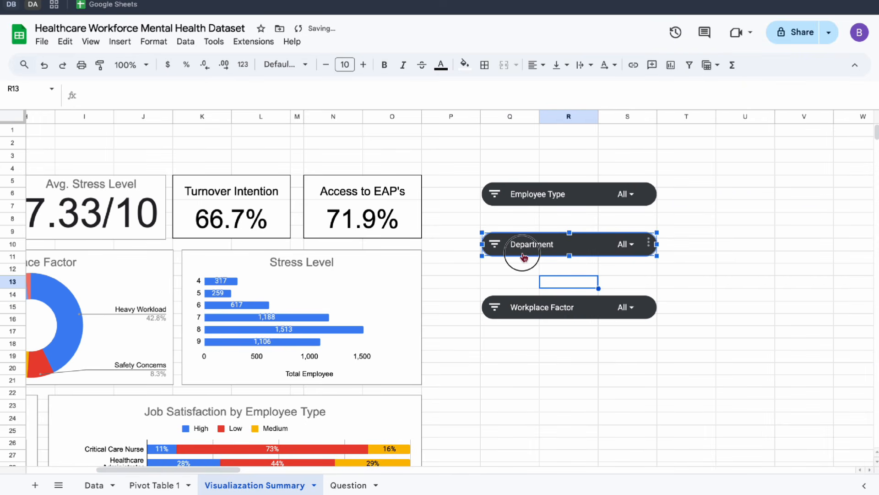
{"action": "left_click_drag", "start_coordinate": [523, 255], "coordinate": [520, 236]}
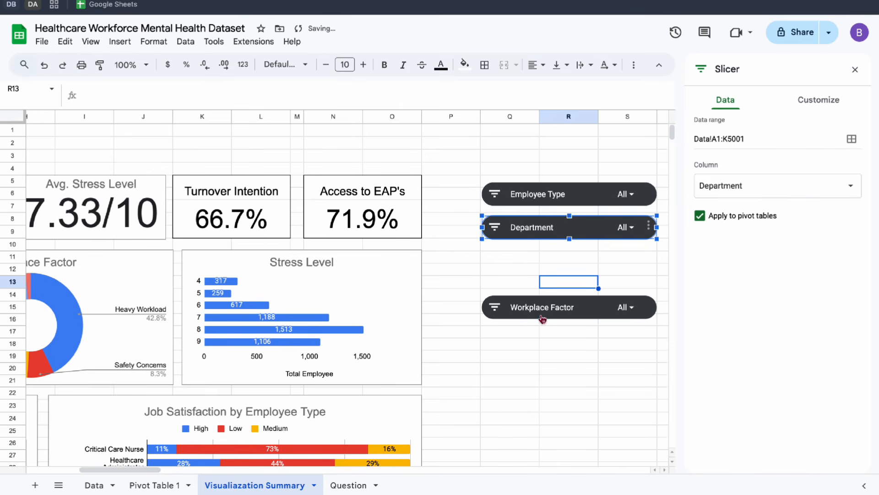
{"action": "left_click_drag", "start_coordinate": [542, 319], "coordinate": [540, 272]}
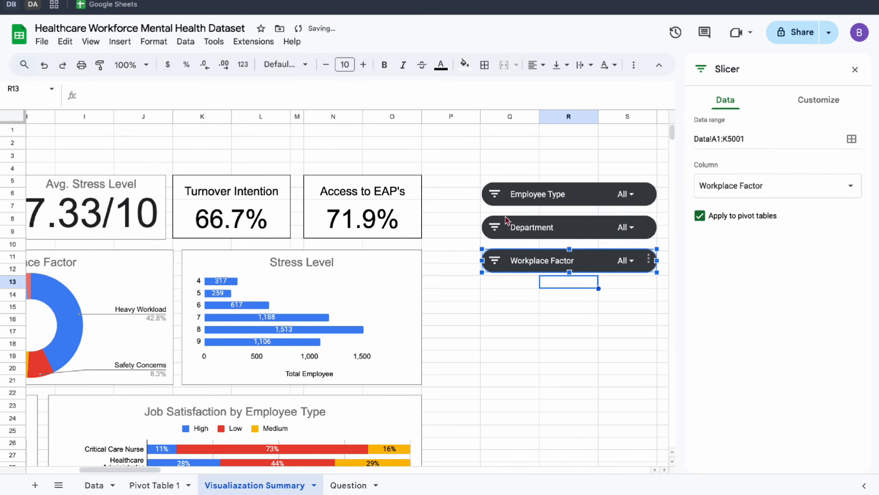
Move the three slicers up together so the stack's upper edge aligns with the scorecards at row 5.
{"action": "right_click", "coordinate": [496, 199]}
{"action": "left_click", "coordinate": [522, 195]}
{"action": "right_click", "coordinate": [529, 195]}
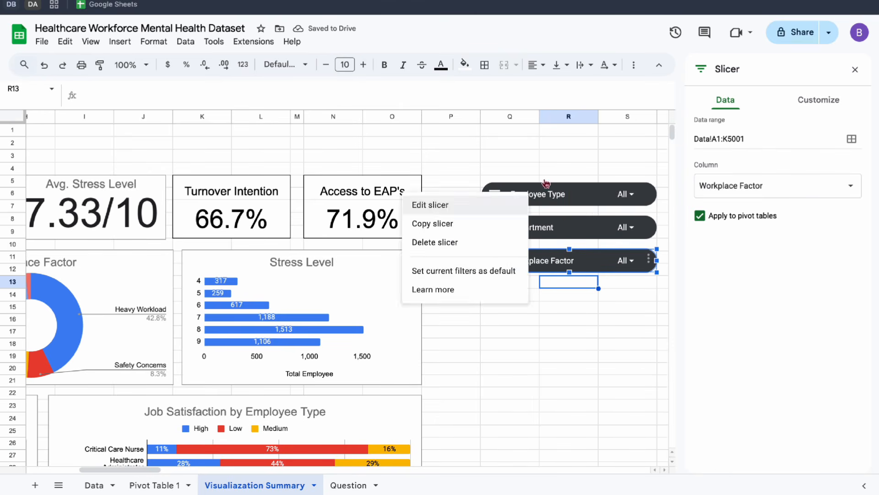
{"action": "left_click", "coordinate": [563, 158]}
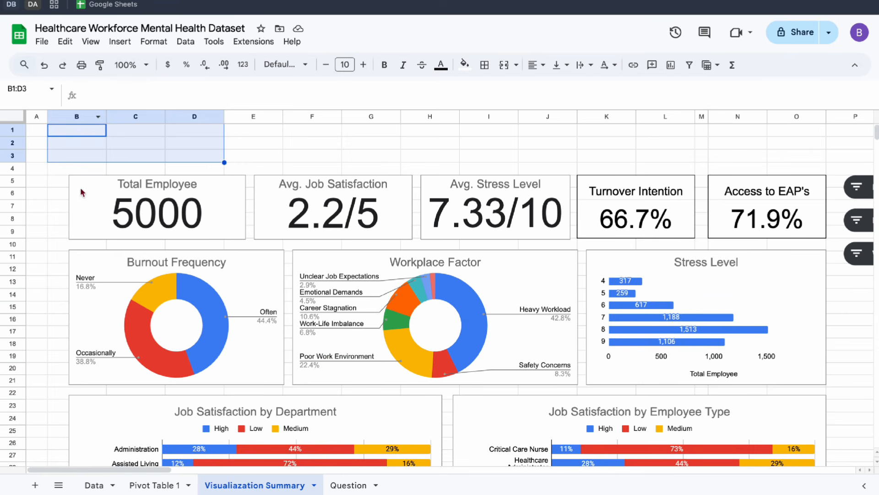
Hide the gridlines on the Visualiazation Summary sheet.
{"action": "left_click", "coordinate": [83, 193]}
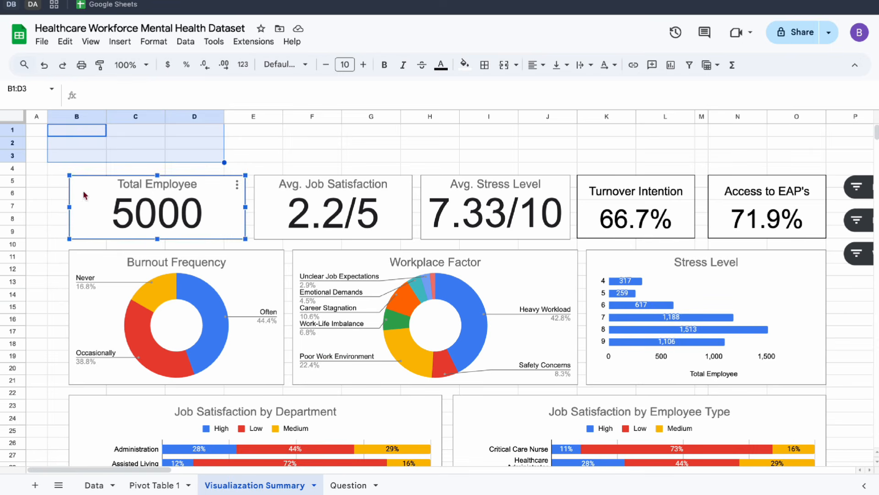
{"action": "left_click", "coordinate": [31, 184]}
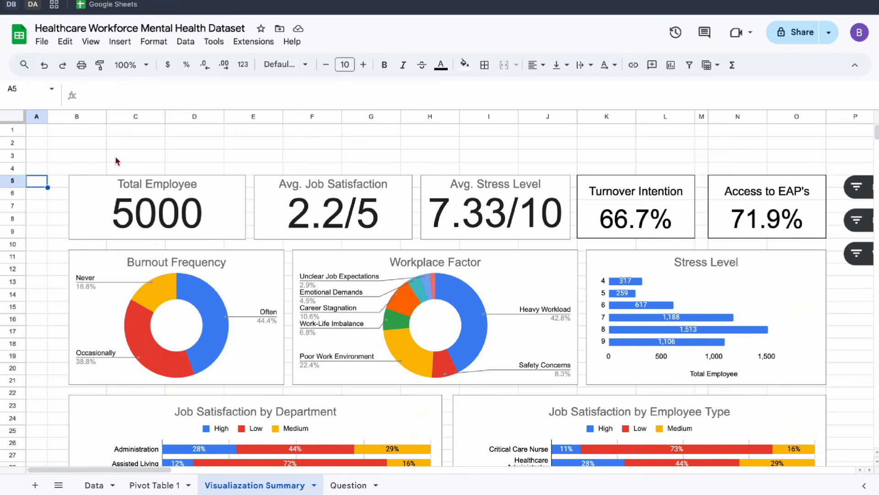
{"action": "left_click", "coordinate": [90, 41]}
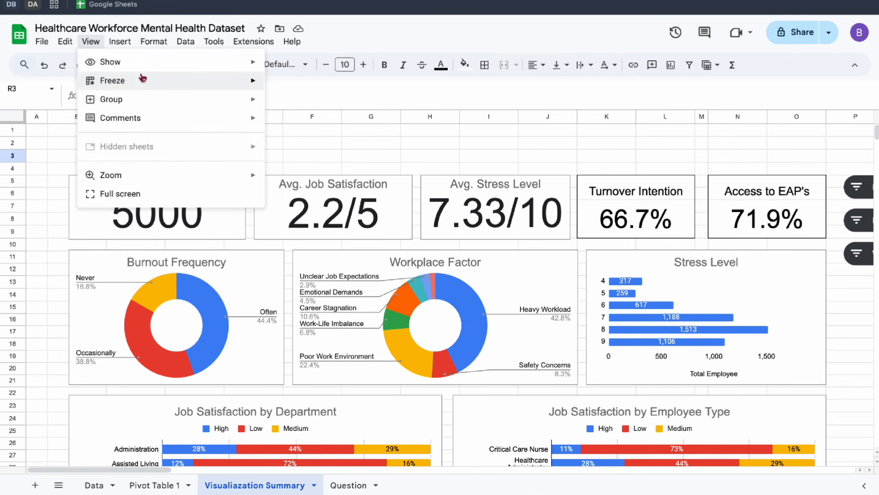
{"action": "mouse_move", "coordinate": [141, 64]}
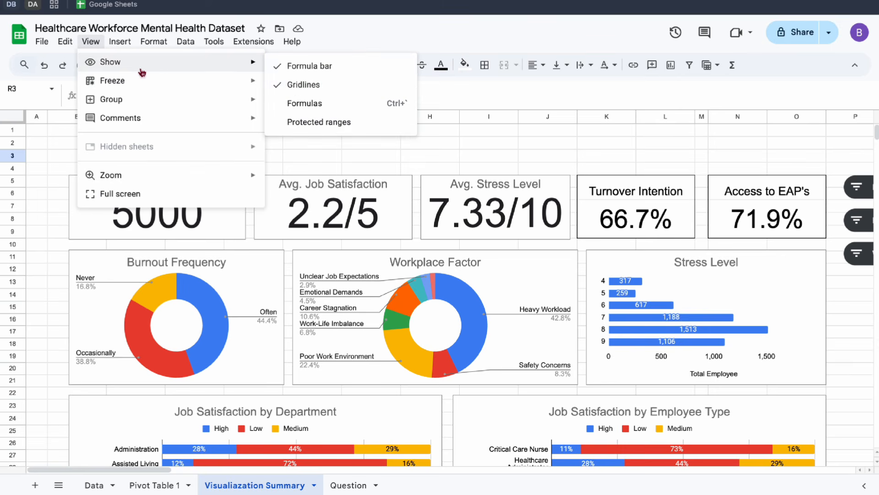
{"action": "left_click", "coordinate": [296, 87]}
{"action": "left_click", "coordinate": [321, 142]}
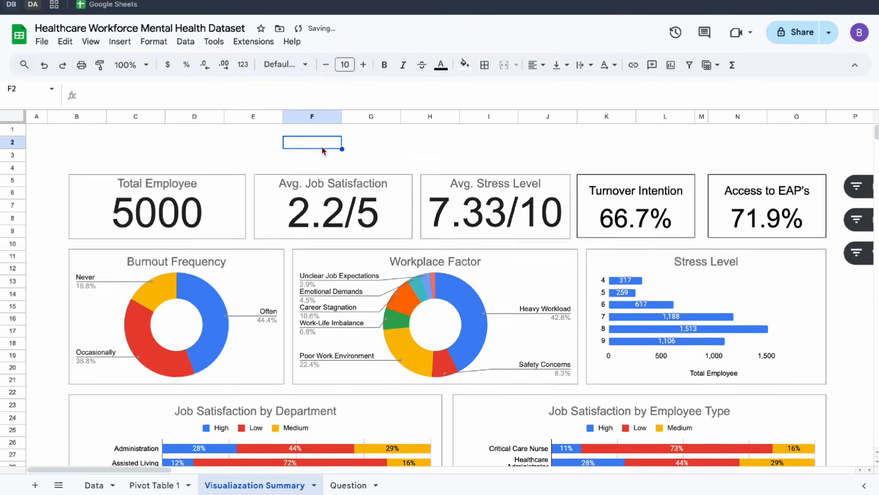
{"action": "scroll", "coordinate": [321, 146], "scroll_direction": "down", "scroll_amount": 5}
{"action": "scroll", "coordinate": [322, 146], "scroll_direction": "up", "scroll_amount": 4}
{"action": "scroll", "coordinate": [322, 149], "scroll_direction": "up", "scroll_amount": 1}
Merge cells B2:O3 and enter the dashboard title "Healthcare Workface Mental Health" in the merged cell.
{"action": "left_click_drag", "start_coordinate": [82, 141], "coordinate": [786, 159]}
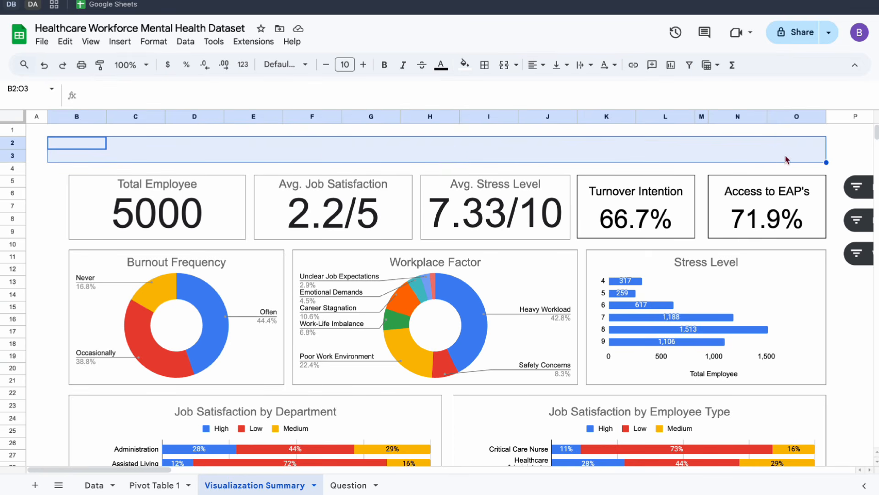
{"action": "left_click", "coordinate": [504, 65]}
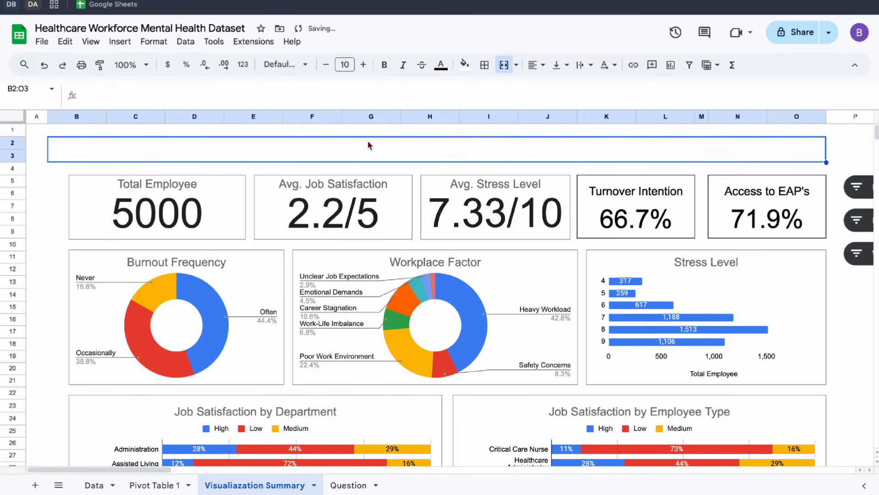
{"action": "type", "text": "Healthcare"}
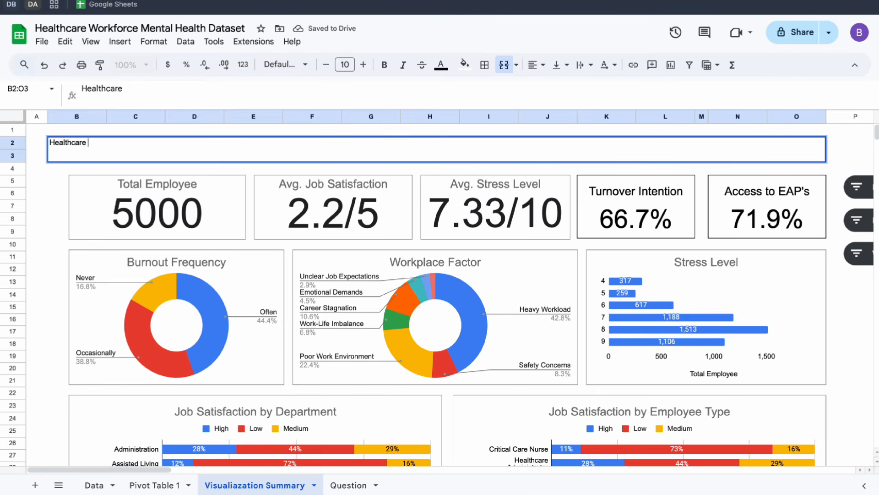
{"action": "type", "text": " W="}
{"action": "key", "text": "BackSpace"}
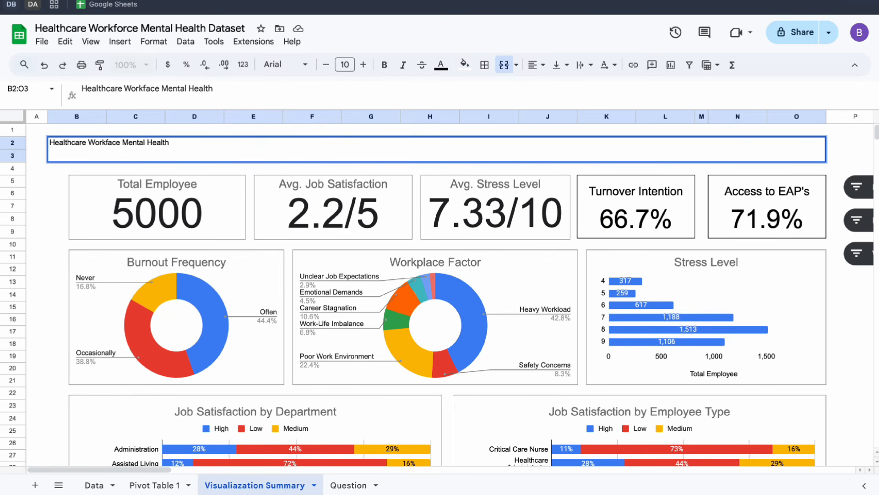
Set the dashboard title's font size to 21 and centre it horizontally in the merged cell.
{"action": "key", "text": "ctrl+a"}
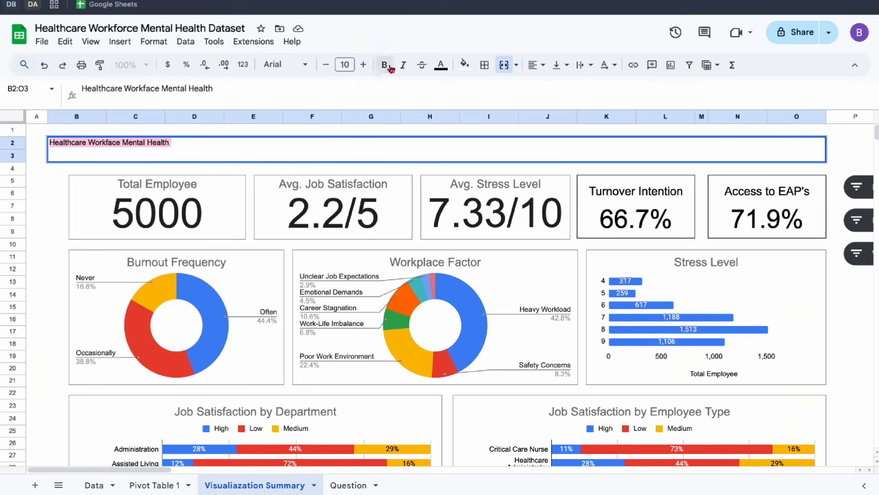
{"action": "left_click", "coordinate": [284, 64]}
{"action": "scroll", "coordinate": [304, 284], "scroll_direction": "down", "scroll_amount": 1}
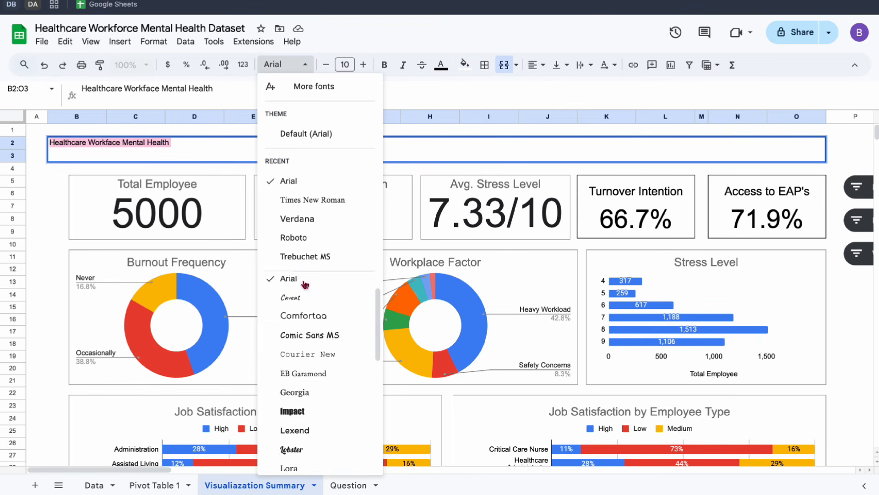
{"action": "double_click", "coordinate": [363, 64]}
{"action": "triple_click", "coordinate": [362, 65]}
{"action": "double_click", "coordinate": [363, 65]}
{"action": "double_click", "coordinate": [363, 65]}
{"action": "double_click", "coordinate": [363, 65]}
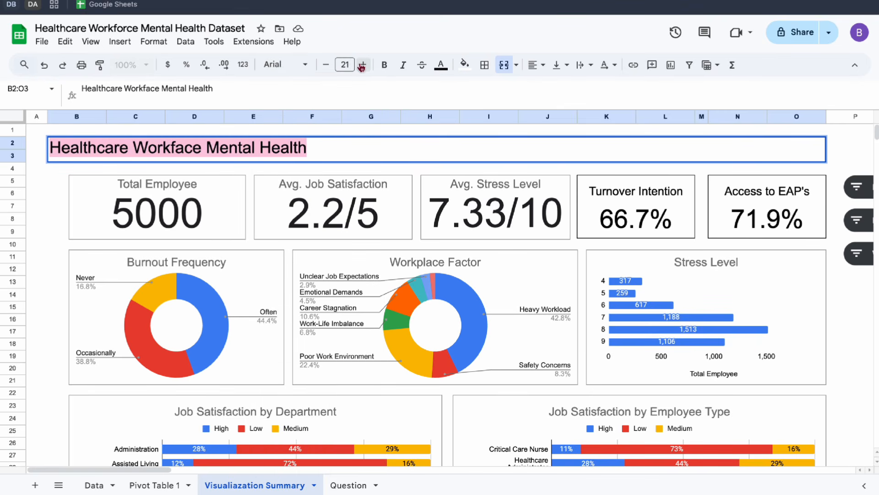
{"action": "left_click", "coordinate": [536, 65]}
{"action": "left_click", "coordinate": [556, 91]}
Fill the title cell with the standard blue and make its text white.
{"action": "left_click", "coordinate": [465, 65]}
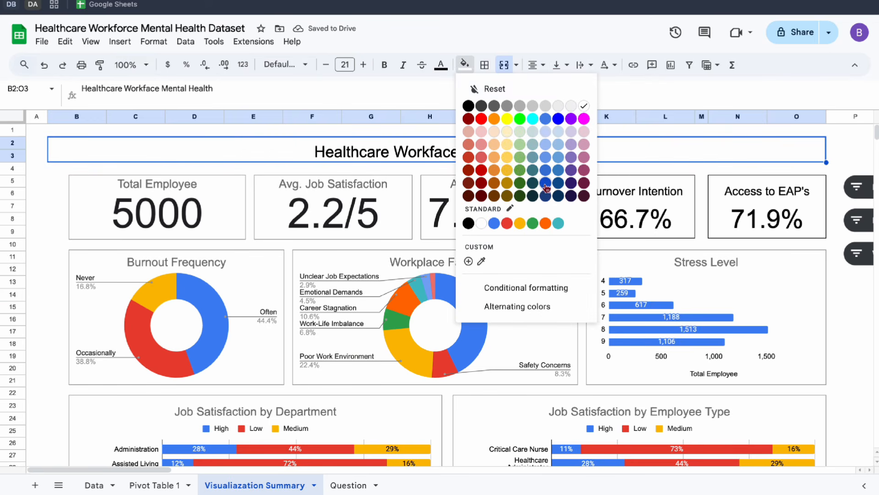
{"action": "left_click", "coordinate": [494, 223]}
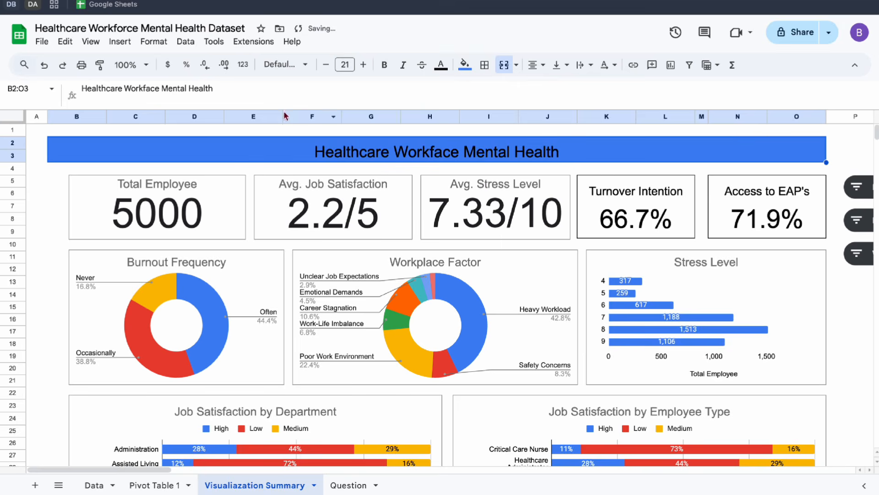
{"action": "left_click", "coordinate": [441, 65]}
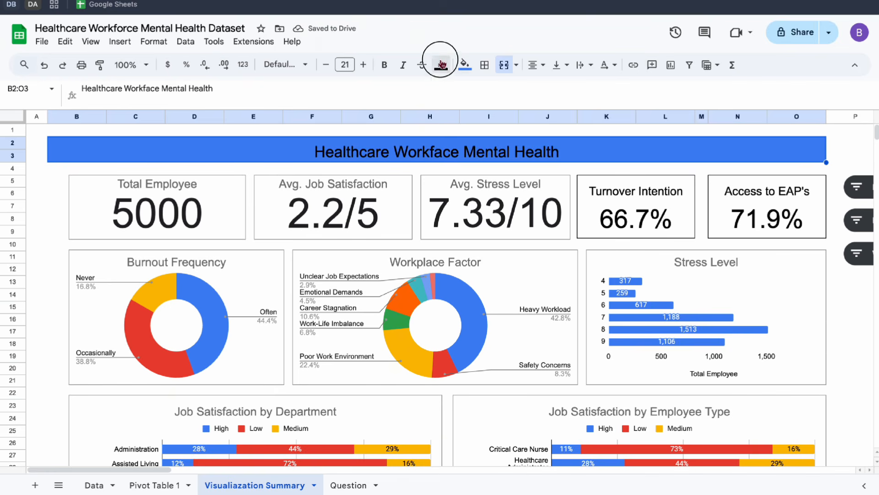
{"action": "left_click", "coordinate": [560, 107]}
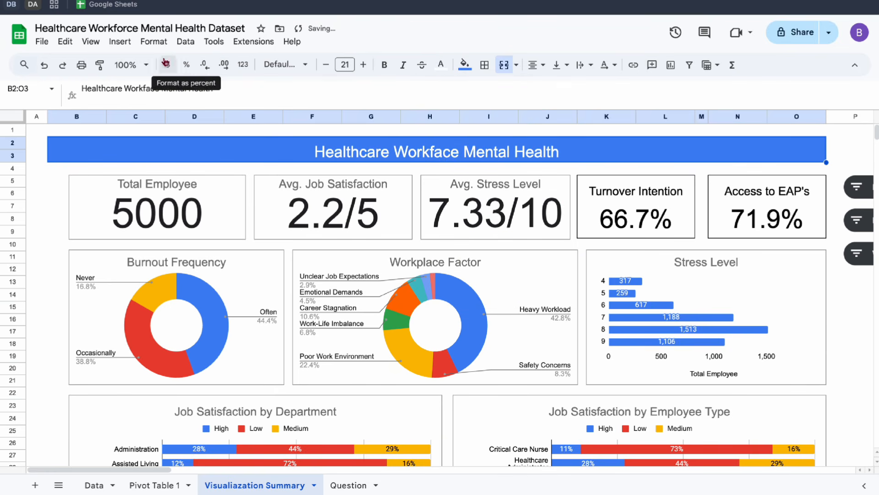
Try the Simple Light and Streamline themes on the spreadsheet.
{"action": "left_click", "coordinate": [88, 47]}
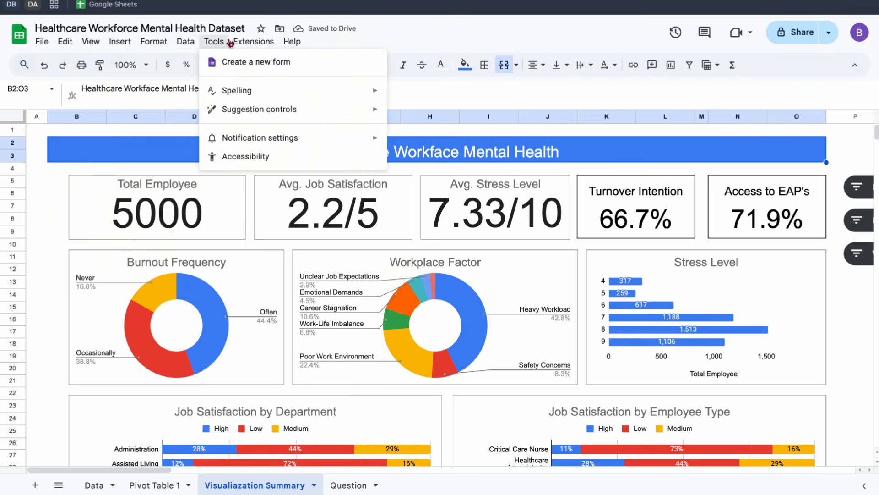
{"action": "mouse_move", "coordinate": [190, 46]}
{"action": "mouse_move", "coordinate": [158, 40]}
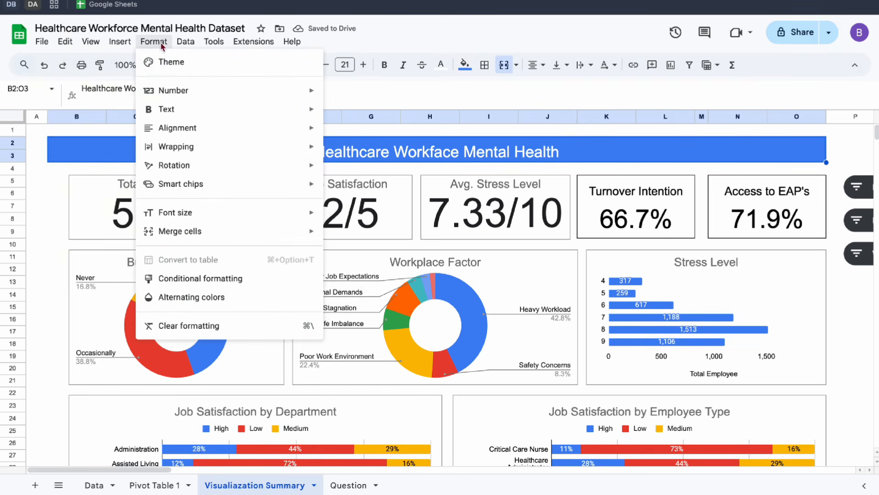
{"action": "left_click", "coordinate": [187, 69]}
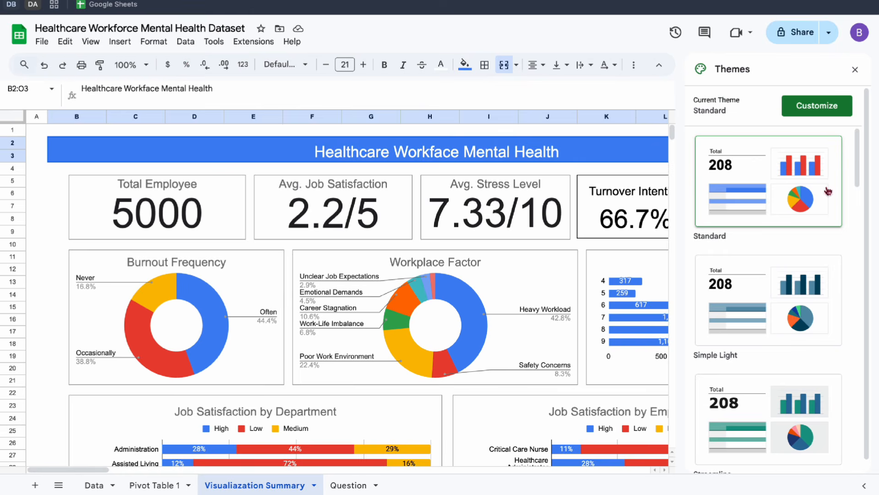
{"action": "scroll", "coordinate": [790, 286], "scroll_direction": "down", "scroll_amount": 1}
{"action": "left_click", "coordinate": [790, 286]}
{"action": "scroll", "coordinate": [790, 287], "scroll_direction": "down", "scroll_amount": 2}
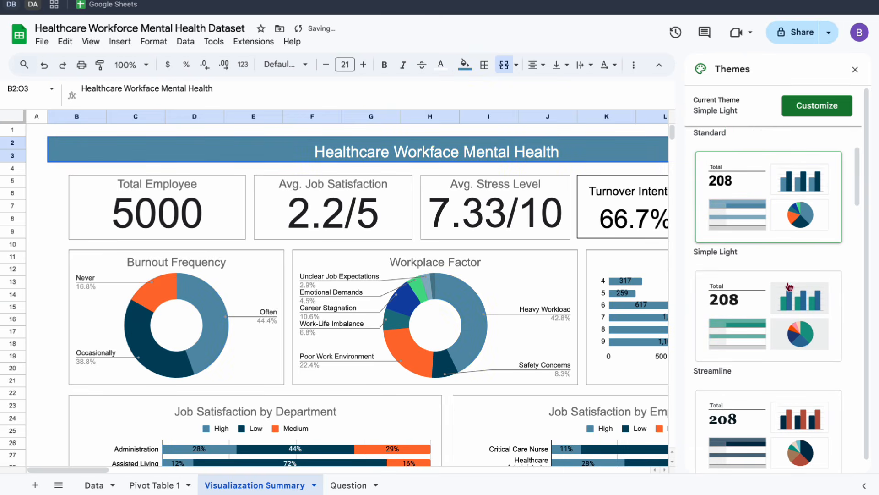
{"action": "left_click", "coordinate": [793, 326]}
{"action": "scroll", "coordinate": [791, 325], "scroll_direction": "down", "scroll_amount": 7}
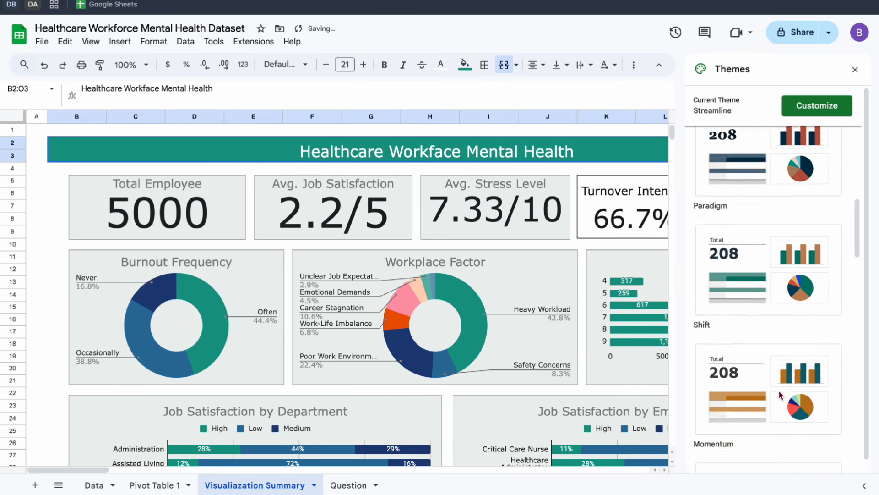
Apply the Energetic theme to the spreadsheet and close the theme selection.
{"action": "scroll", "coordinate": [781, 395], "scroll_direction": "down", "scroll_amount": 1}
{"action": "scroll", "coordinate": [754, 279], "scroll_direction": "down", "scroll_amount": 7}
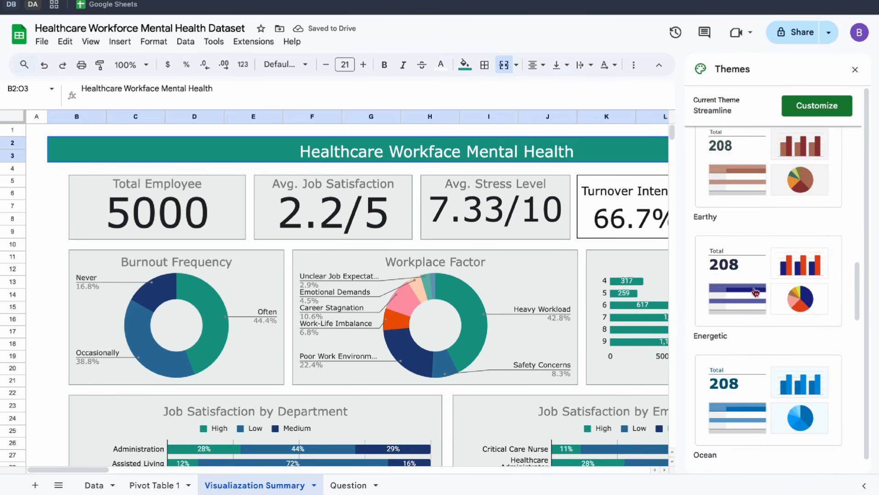
{"action": "left_click", "coordinate": [756, 292]}
{"action": "left_click", "coordinate": [35, 207]}
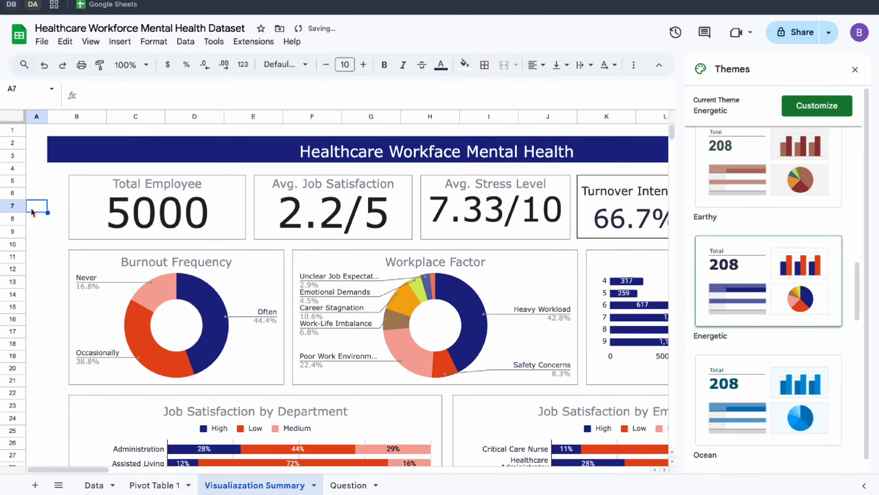
{"action": "left_click", "coordinate": [855, 69]}
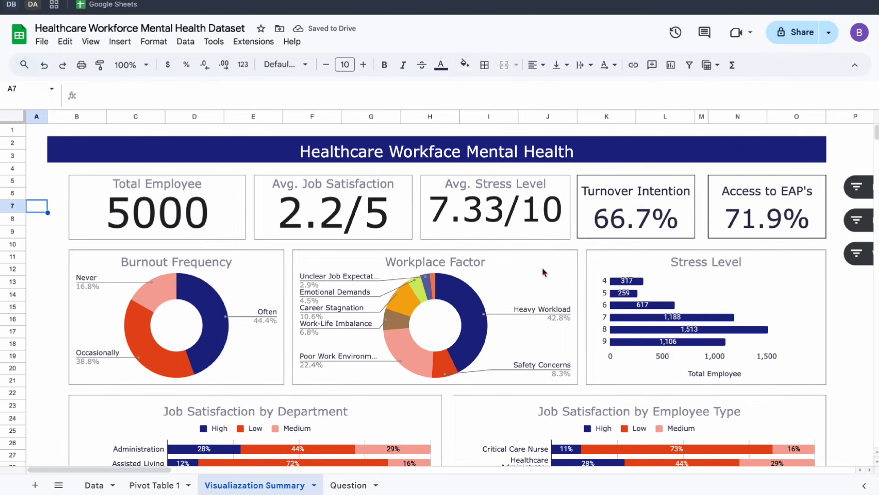
Widen the Total Employee scorecard, Burnout Frequency chart and both Job Satisfaction charts together, aligning the outer left edges with the title banner at column B.
{"action": "left_click", "coordinate": [185, 229]}
{"action": "left_click", "coordinate": [223, 281]}
{"action": "scroll", "coordinate": [224, 286], "scroll_direction": "down", "scroll_amount": 3}
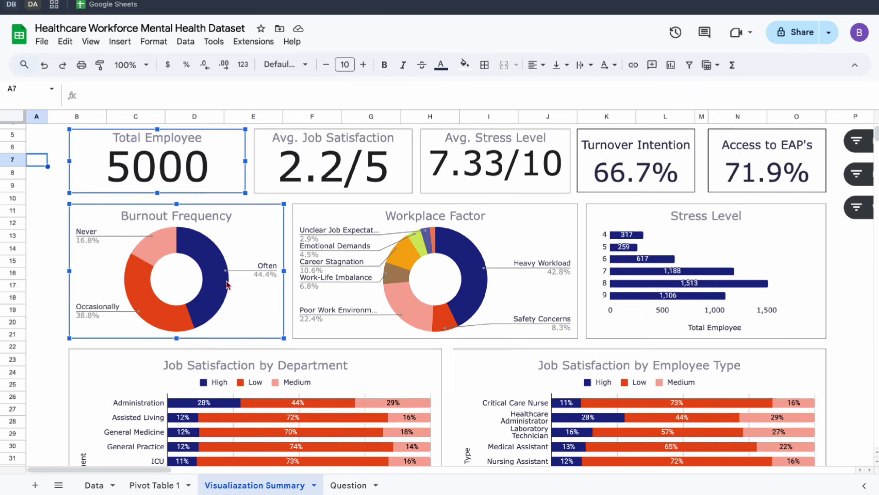
{"action": "scroll", "coordinate": [324, 352], "scroll_direction": "down", "scroll_amount": 3}
{"action": "left_click", "coordinate": [355, 350], "text": "shift"}
{"action": "left_click", "coordinate": [517, 321], "text": "shift"}
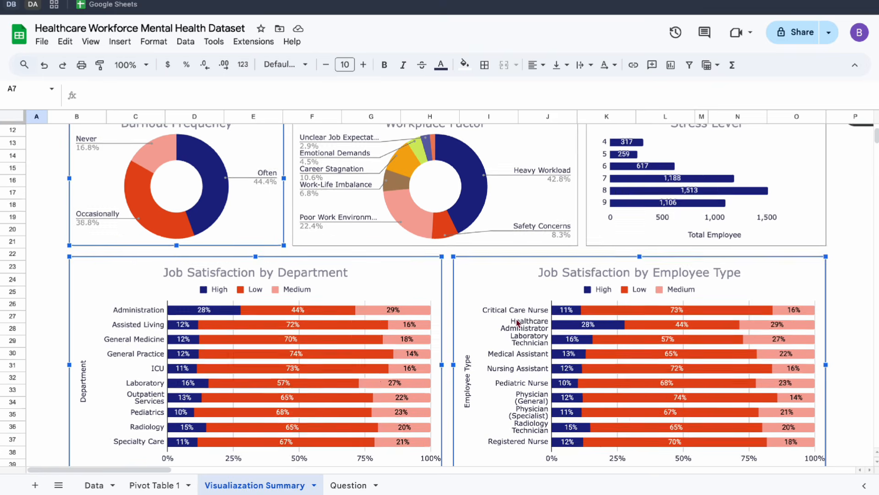
{"action": "scroll", "coordinate": [517, 320], "scroll_direction": "up", "scroll_amount": 5}
{"action": "scroll", "coordinate": [80, 320], "scroll_direction": "left", "scroll_amount": 1}
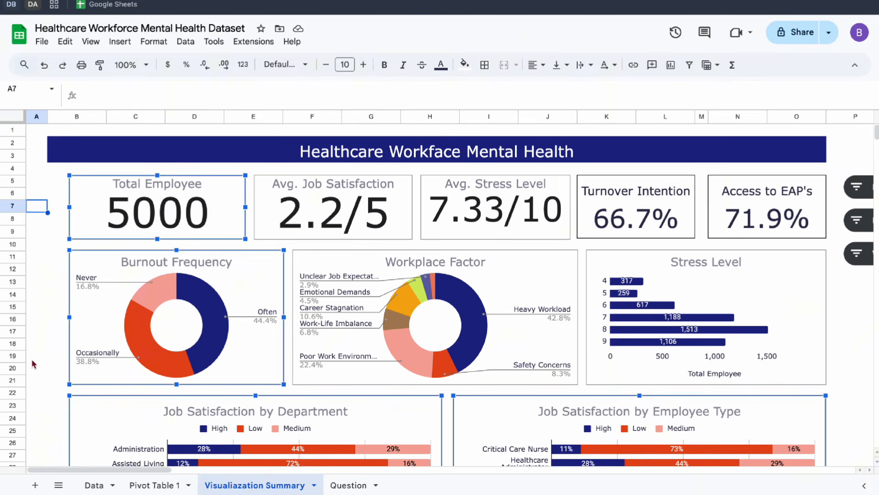
{"action": "scroll", "coordinate": [59, 314], "scroll_direction": "down", "scroll_amount": 5}
{"action": "left_click_drag", "start_coordinate": [68, 318], "coordinate": [48, 315]}
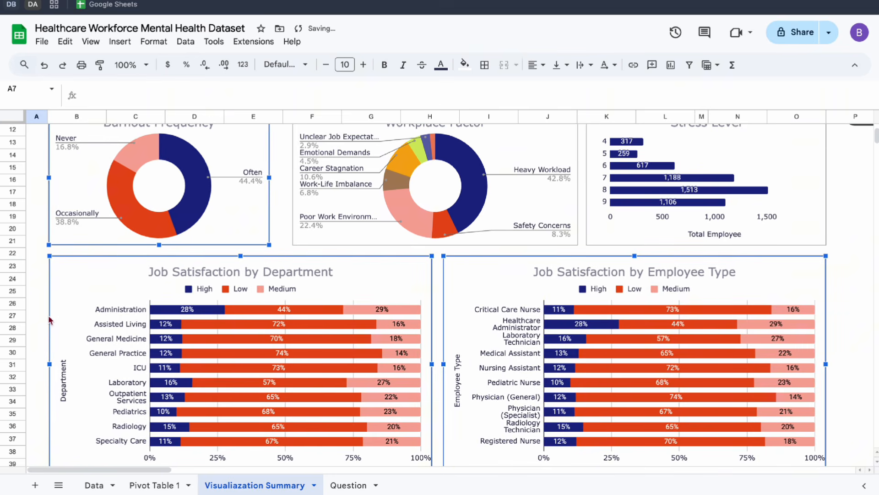
{"action": "scroll", "coordinate": [47, 316], "scroll_direction": "up", "scroll_amount": 5}
{"action": "left_click", "coordinate": [33, 277]}
{"action": "scroll", "coordinate": [33, 277], "scroll_direction": "down", "scroll_amount": 8}
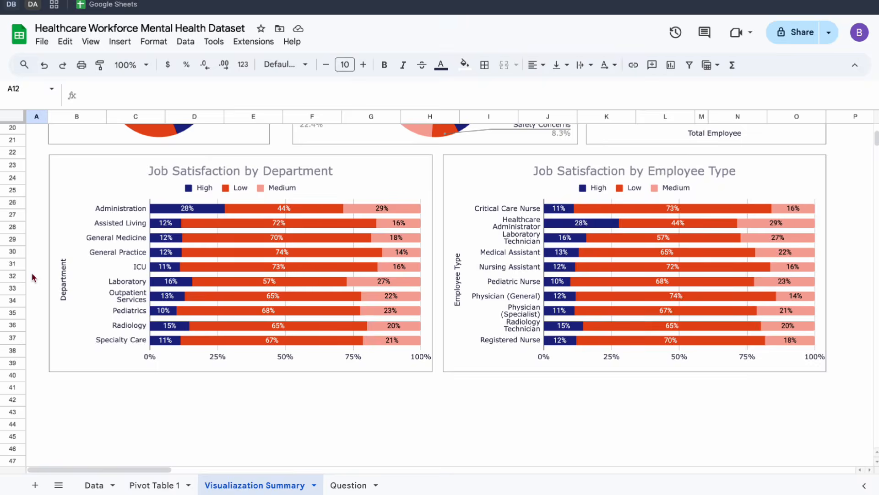
{"action": "scroll", "coordinate": [33, 277], "scroll_direction": "up", "scroll_amount": 8}
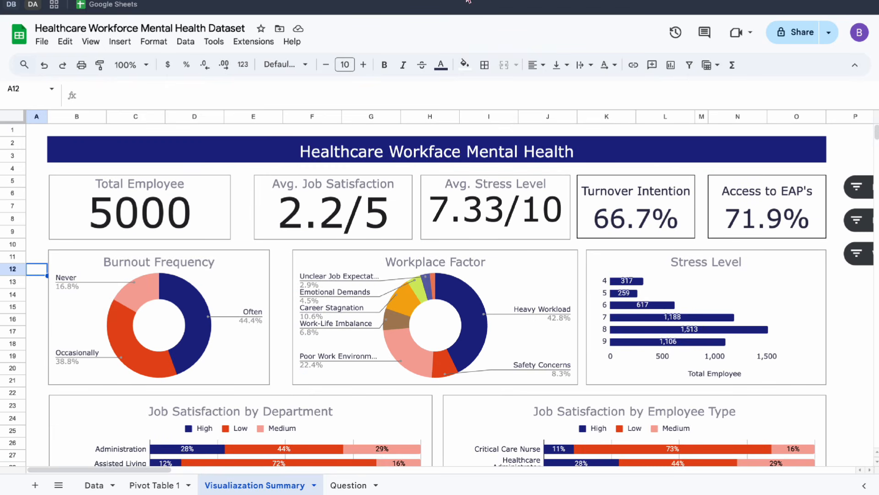